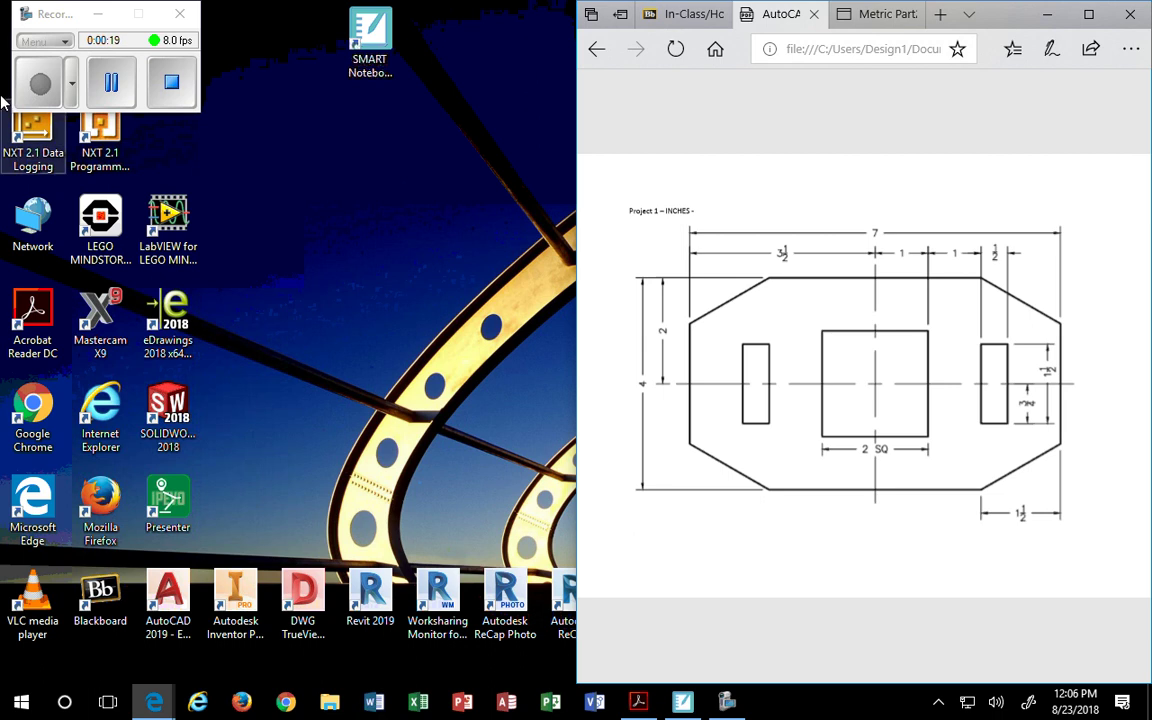
# Minimize the recorder and launch AutoCAD 2019 from its desktop shortcut.
pyautogui.click(97, 13)
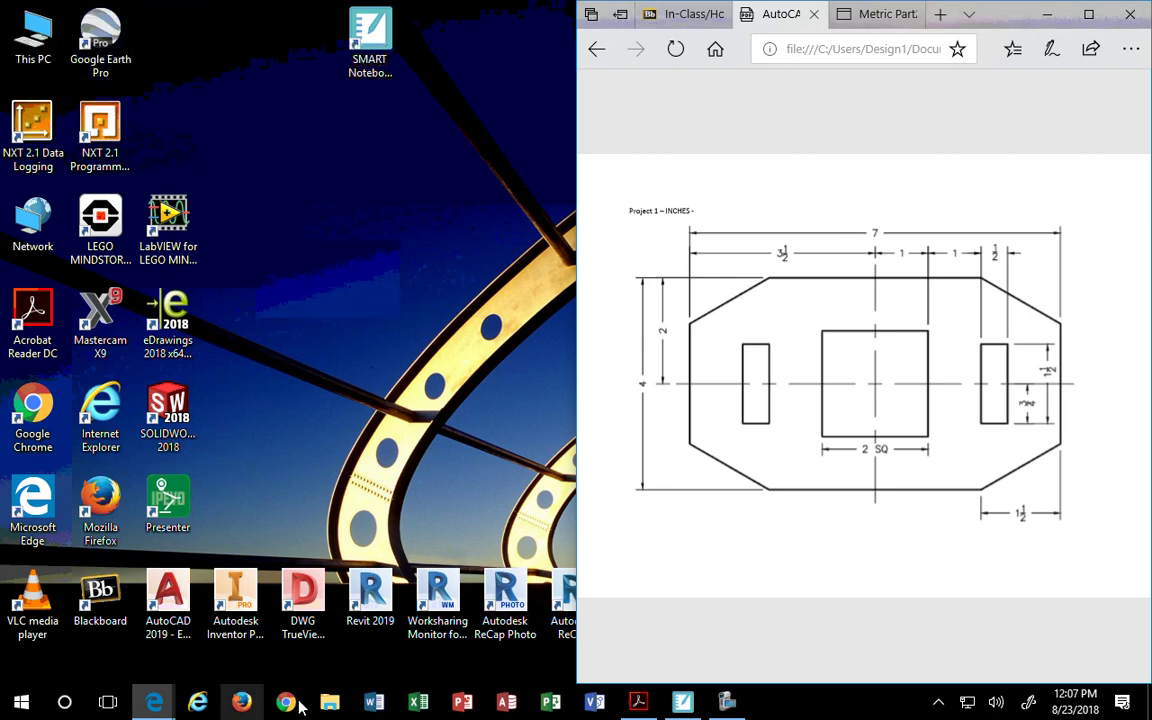
pyautogui.click(170, 612)
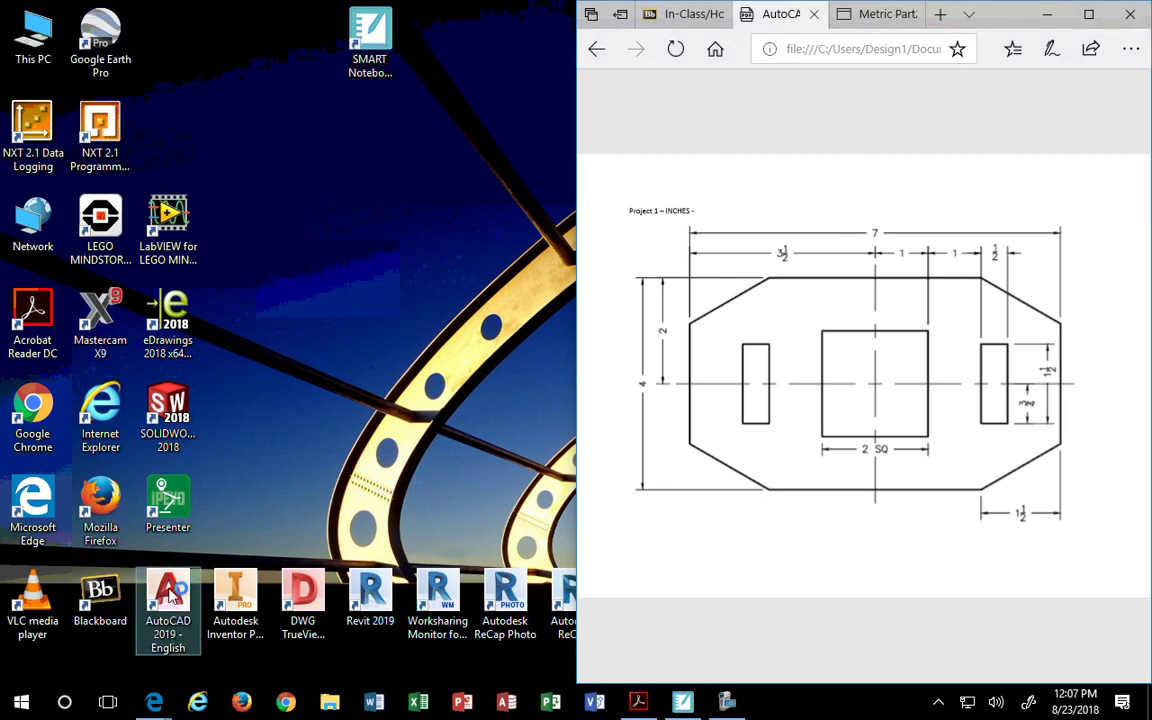
pyautogui.doubleClick(170, 606)
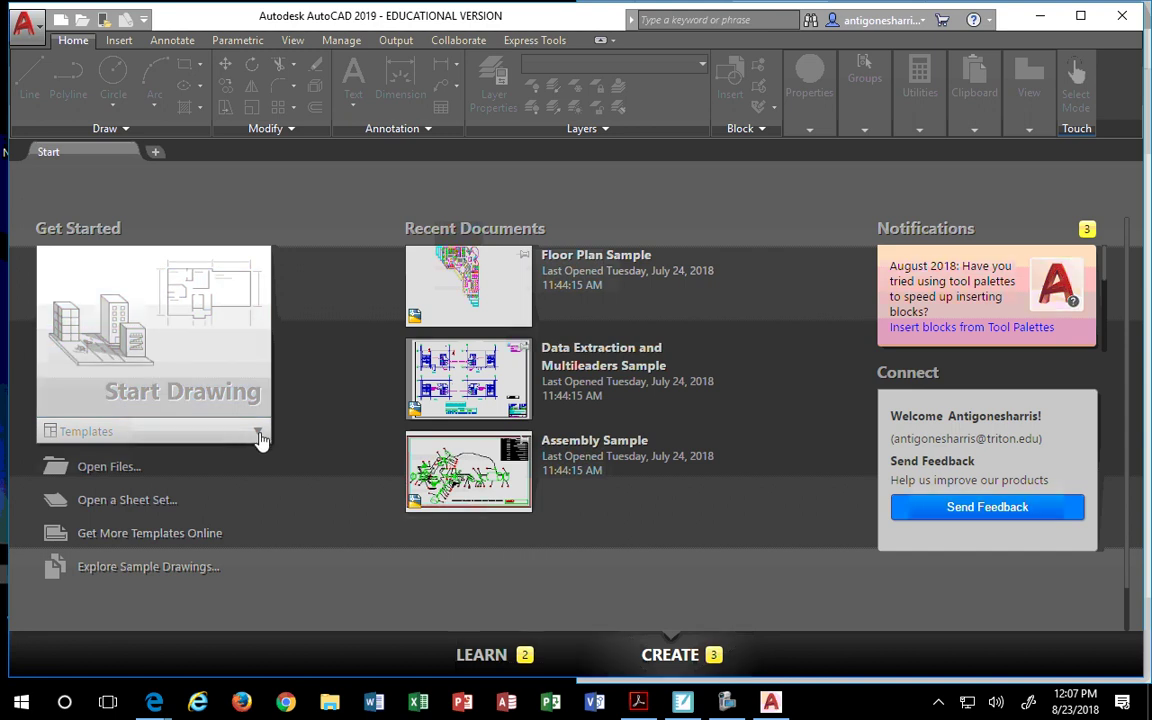
# Snap AutoCAD to the left and enlarge the Project 1 – INCHES PDF in the browser.
pyautogui.moveTo(541, 16); pyautogui.dragTo(2, 210)
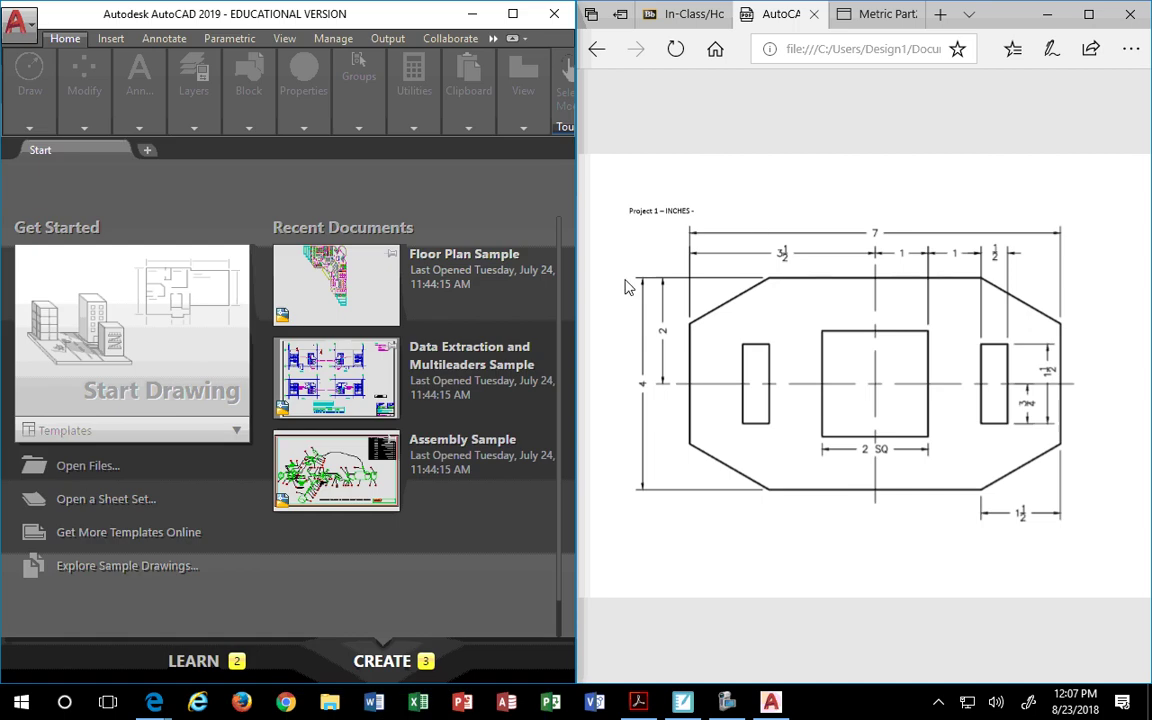
pyautogui.moveTo(579, 281); pyautogui.dragTo(682, 292)
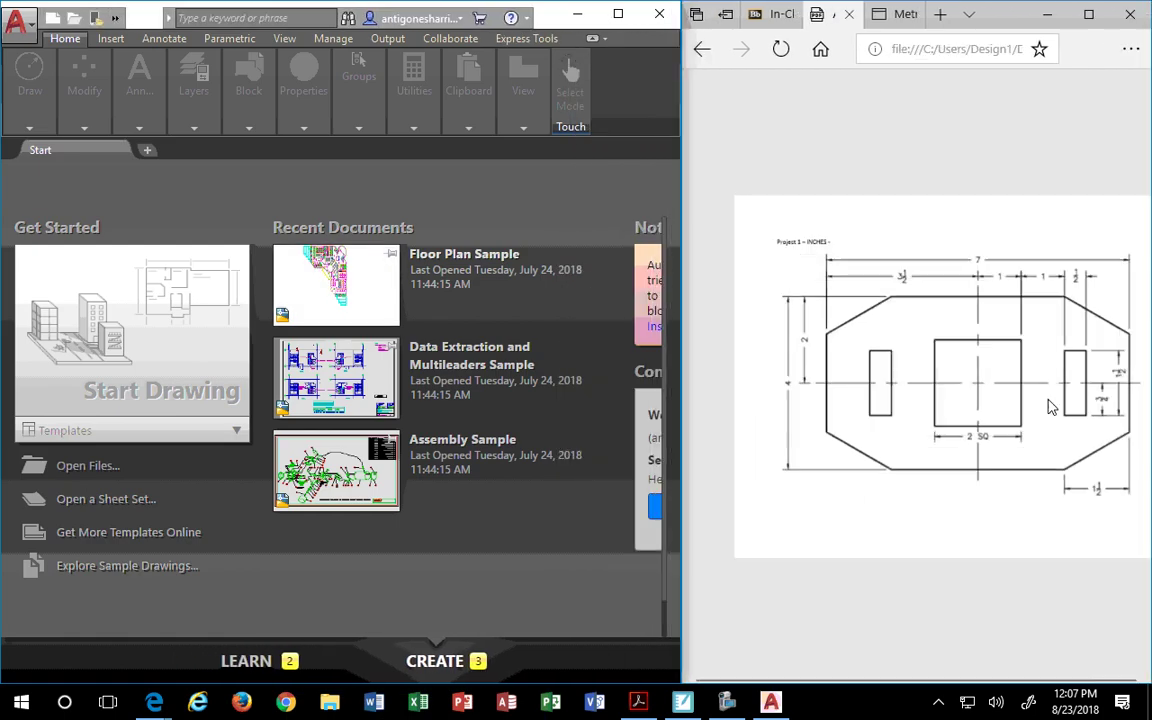
pyautogui.keyDown('ctrl'); pyautogui.scroll(5, 884, 312); pyautogui.keyUp('ctrl')
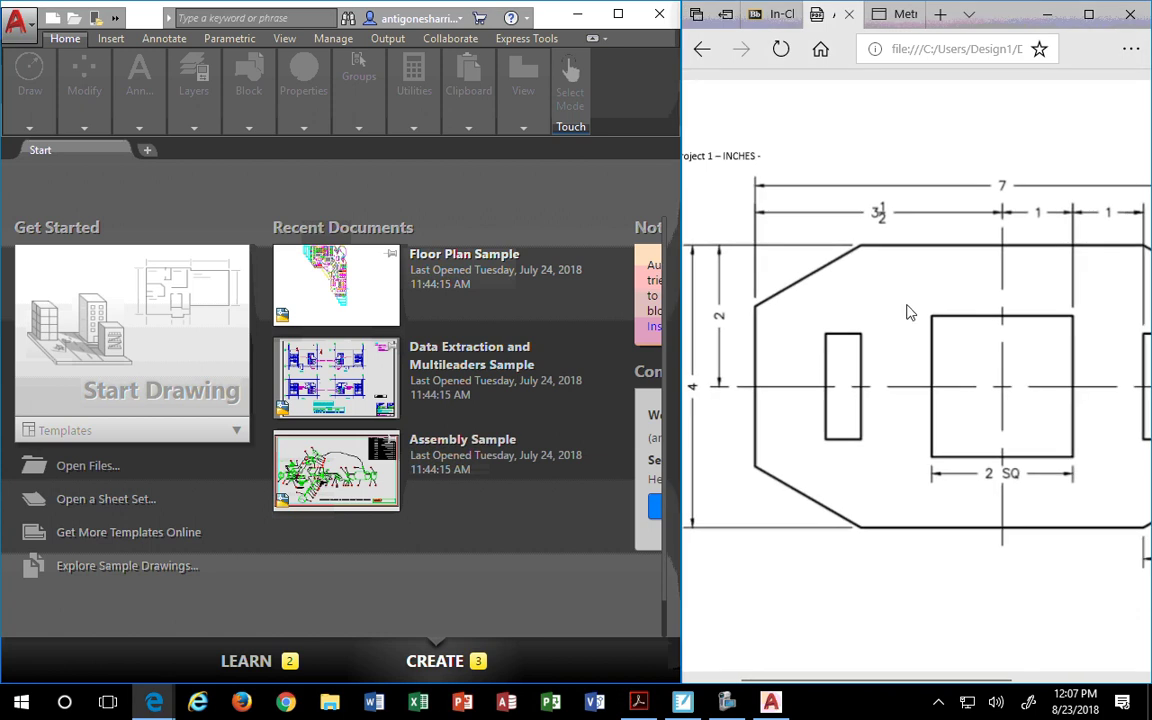
pyautogui.hscroll(-2, 910, 311)
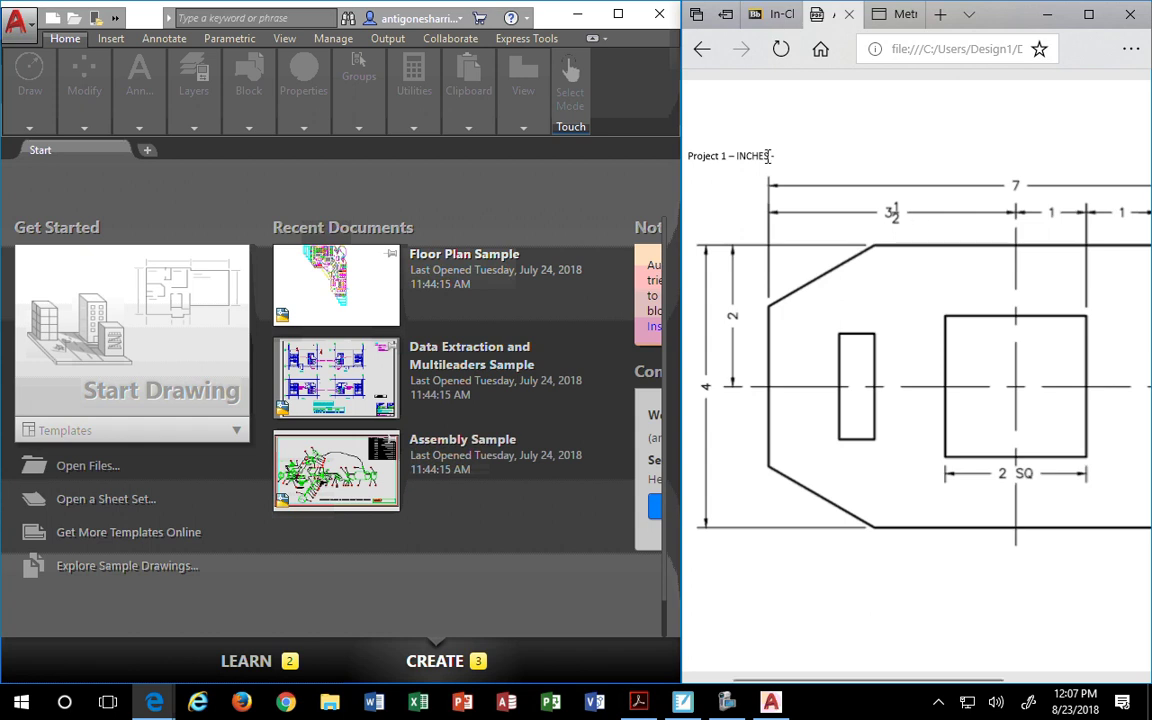
pyautogui.moveTo(737, 157); pyautogui.dragTo(778, 156)
pyautogui.click(812, 210)
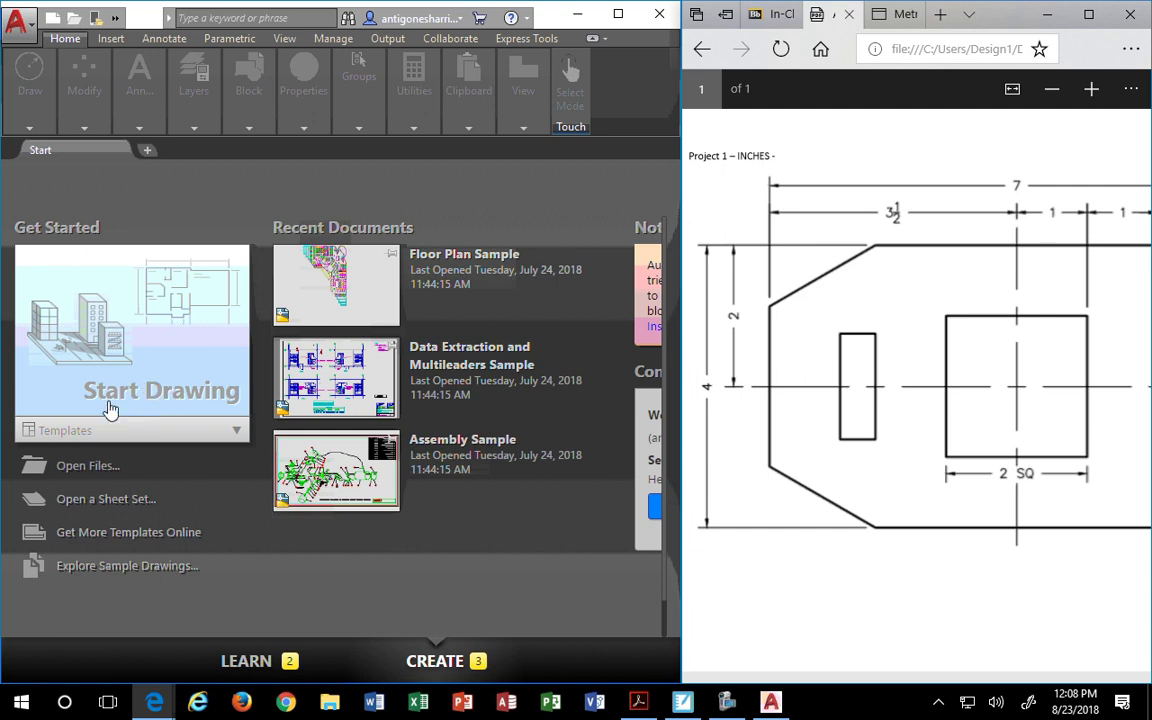
# Create the new blank Drawing1 from the acad.dwt template.
pyautogui.click(75, 432)
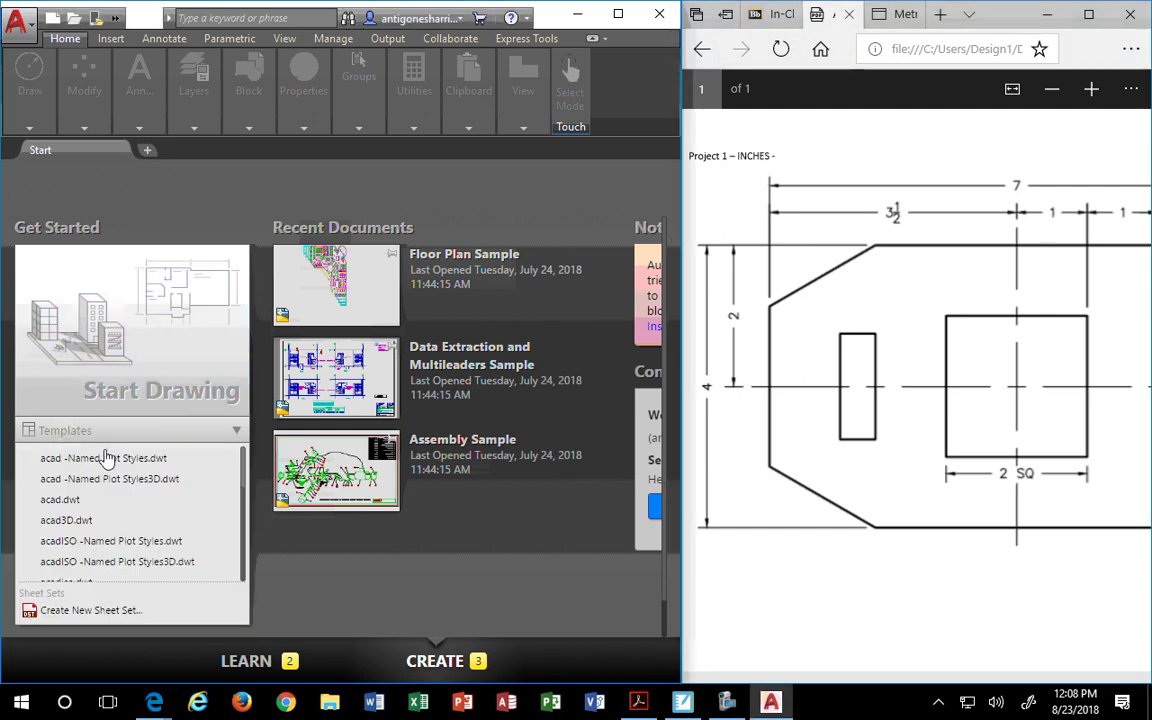
pyautogui.scroll(-2, 72, 500)
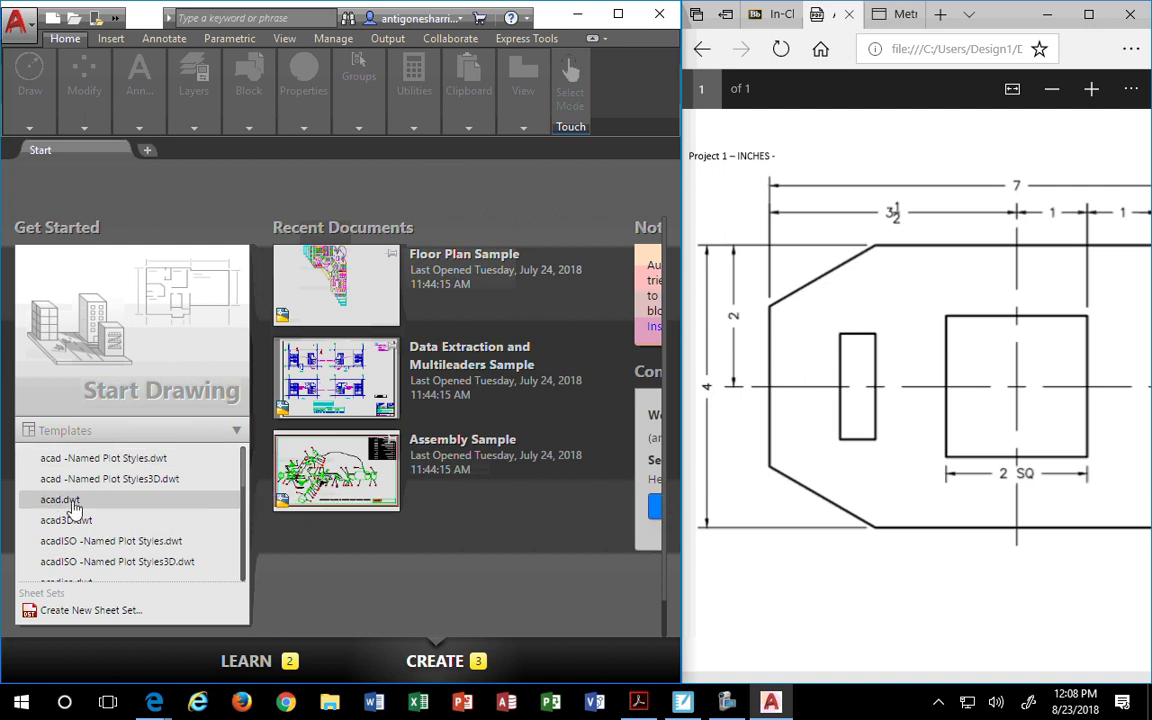
pyautogui.scroll(2, 72, 500)
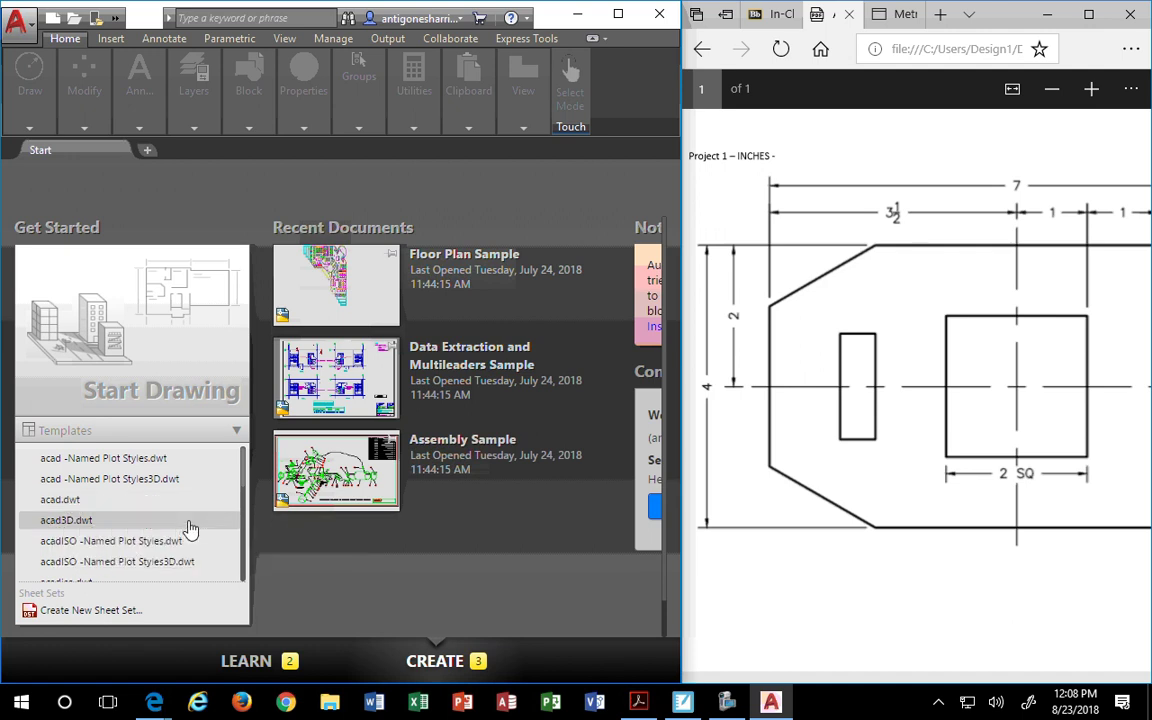
pyautogui.scroll(-4, 190, 527)
pyautogui.scroll(2, 185, 527)
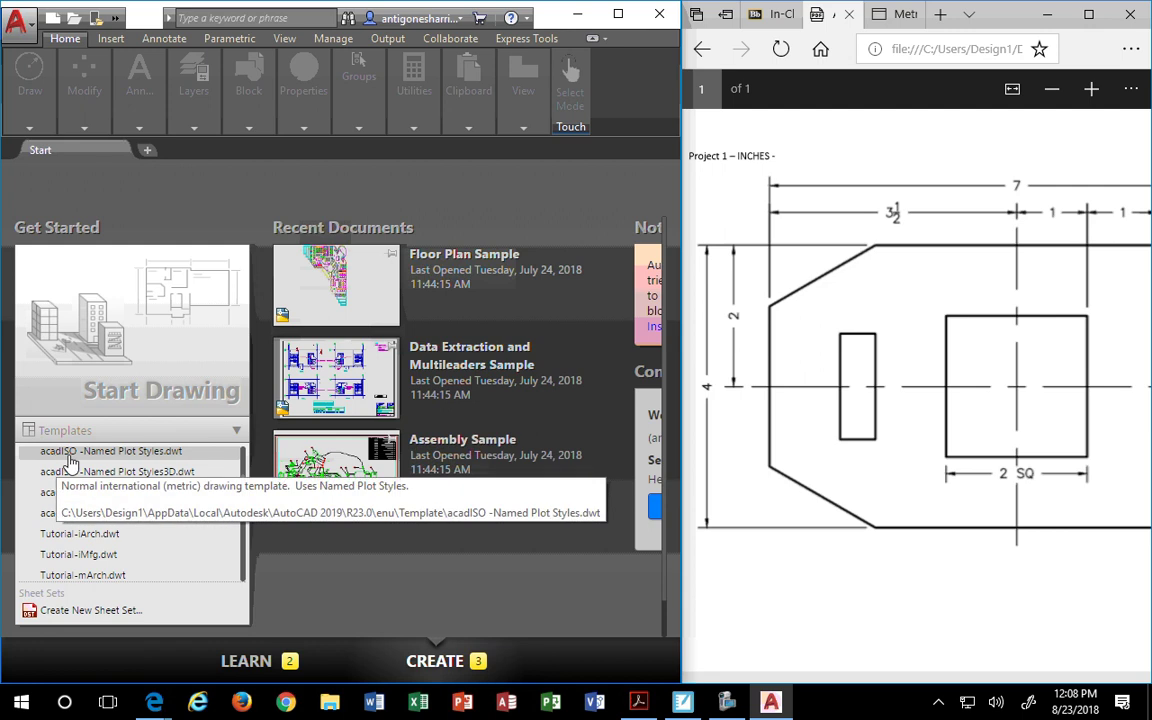
pyautogui.scroll(3, 67, 468)
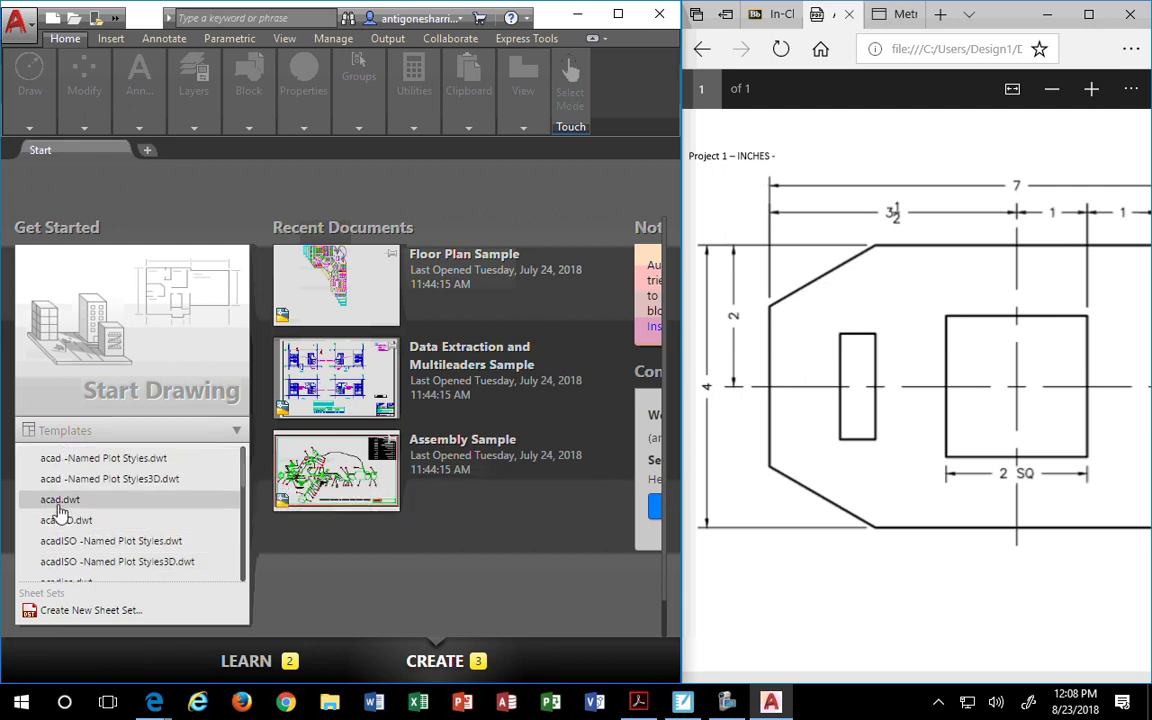
pyautogui.click(58, 504)
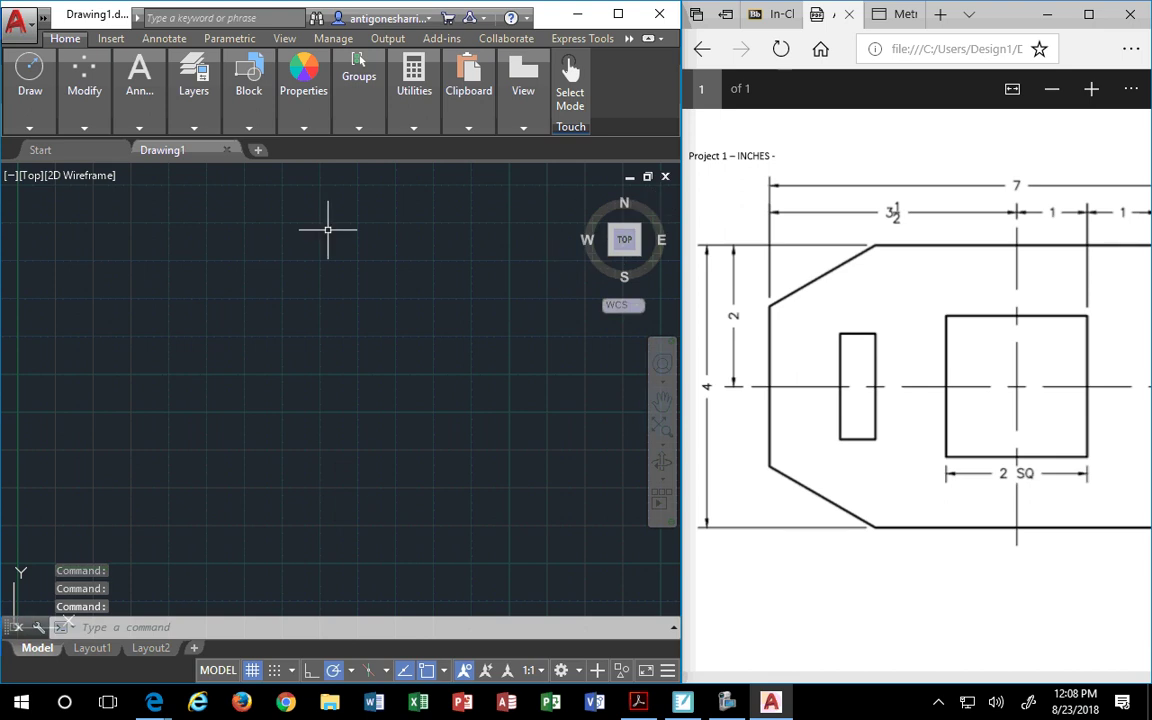
# Maximize AutoCAD, expand the Properties panel, and show the application menu.
pyautogui.click(618, 14)
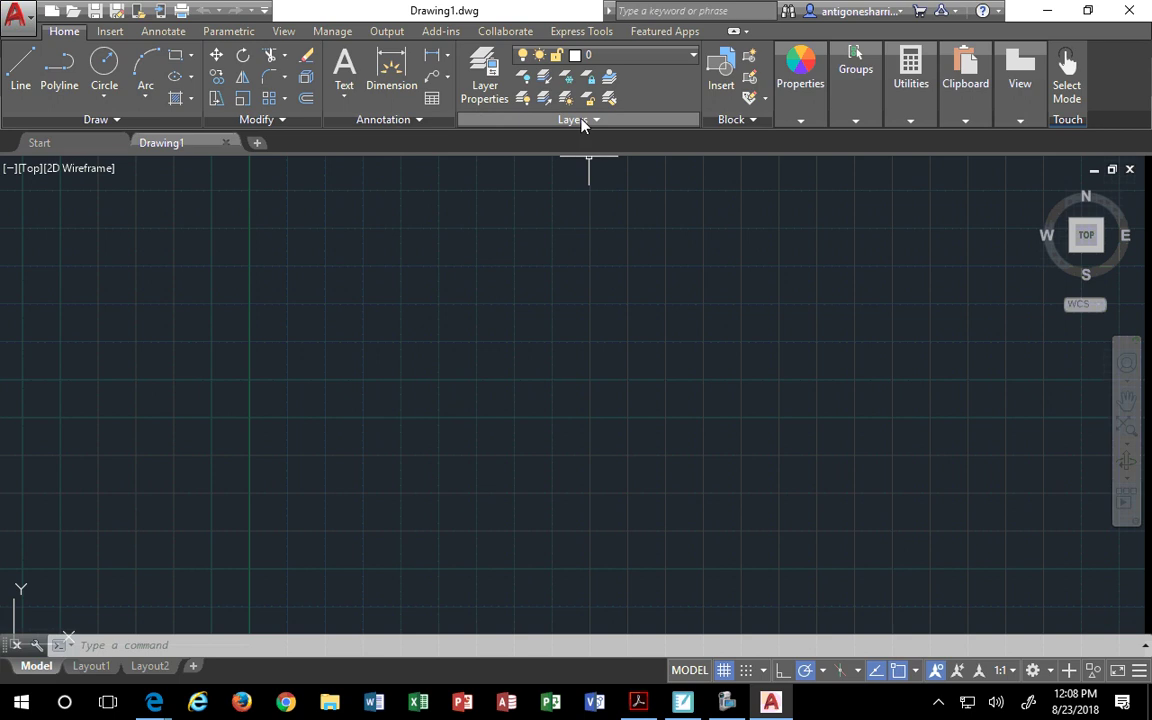
pyautogui.click(800, 121)
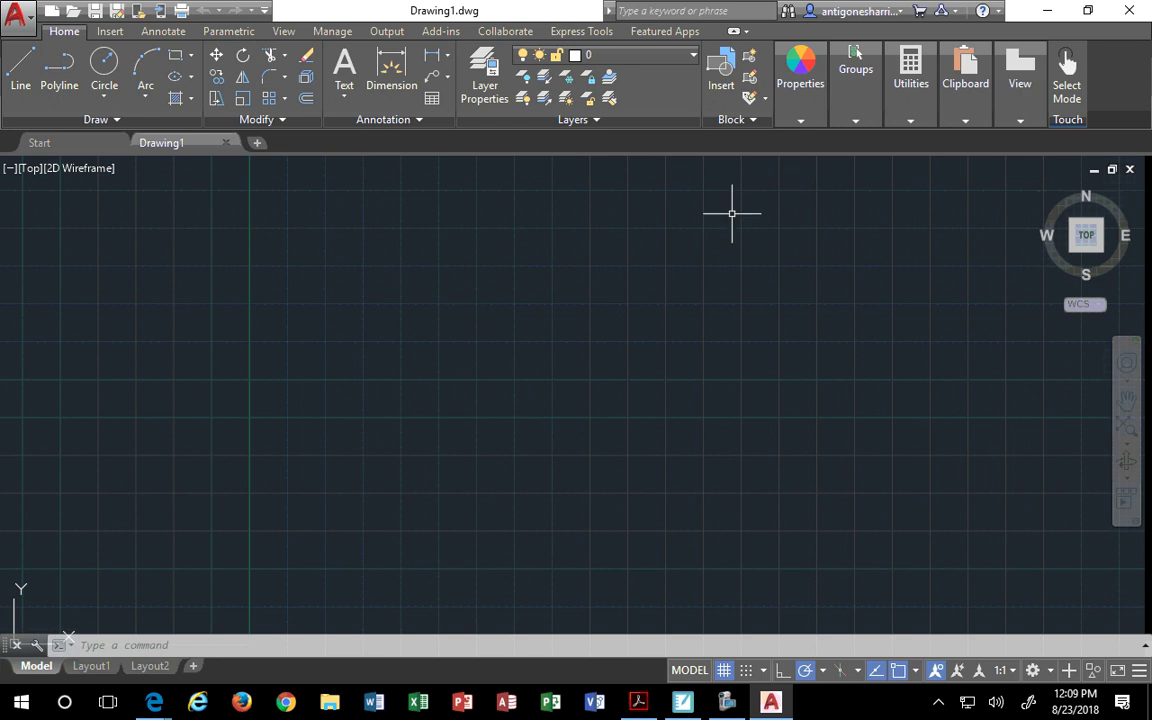
pyautogui.click(800, 80)
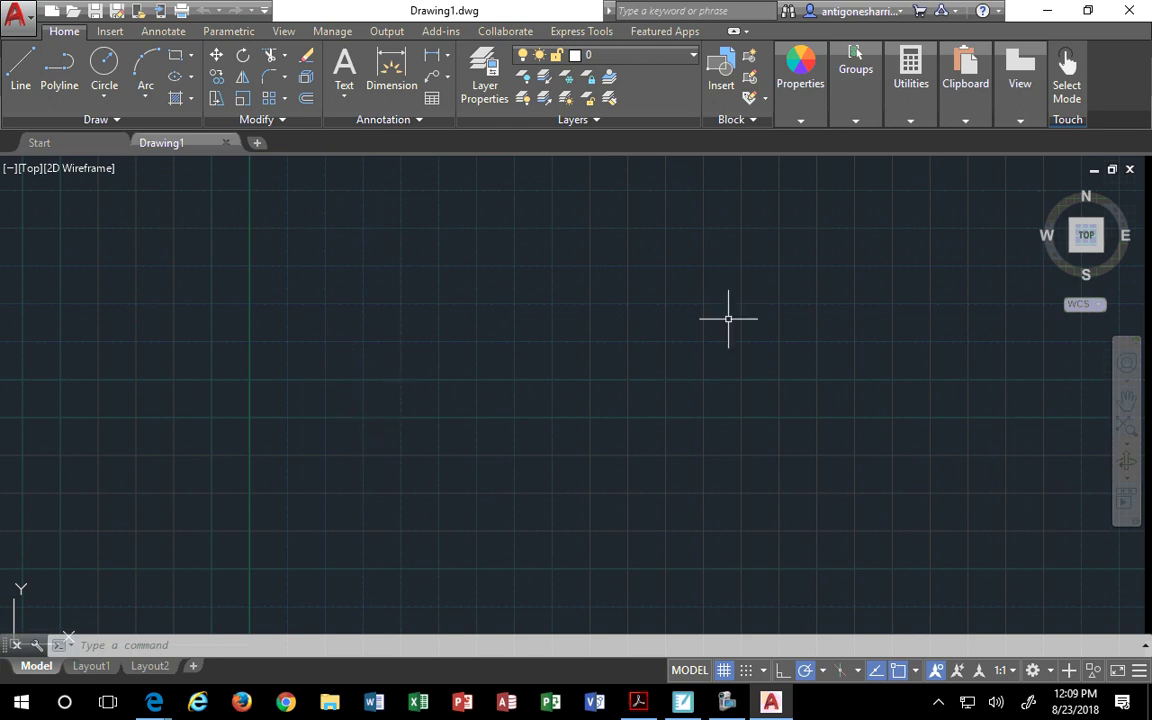
pyautogui.click(29, 22)
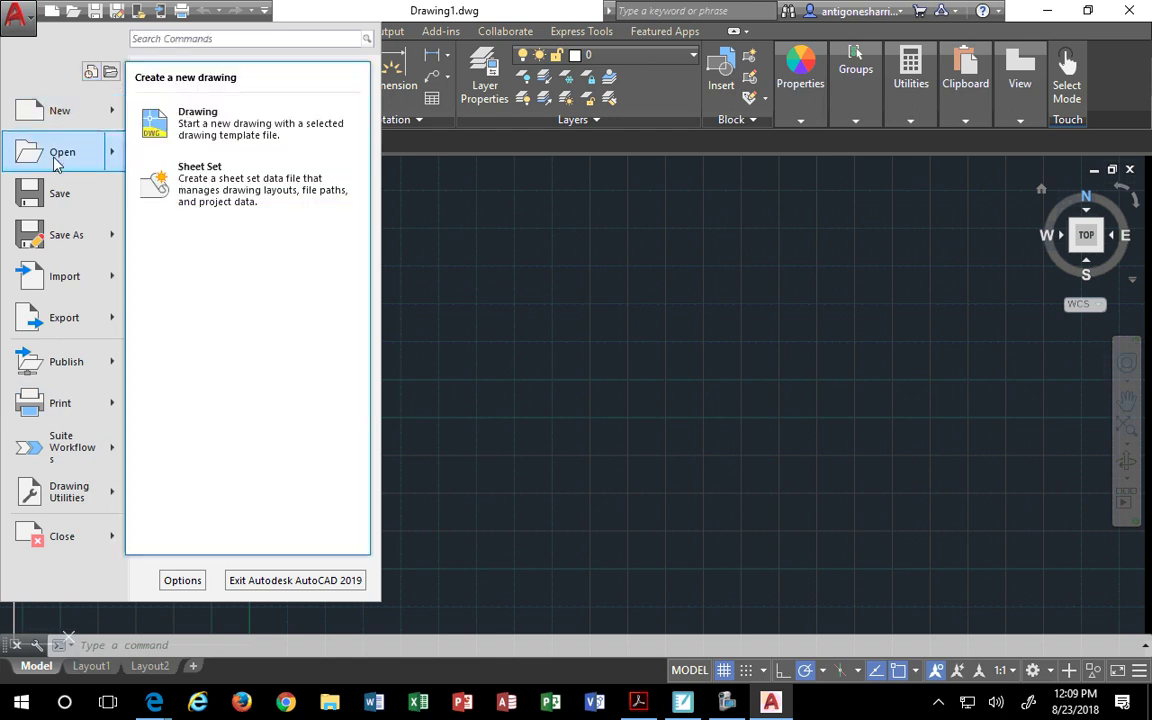
# Close the application menu and zoom the empty canvas toward the origin.
pyautogui.click(60, 11)
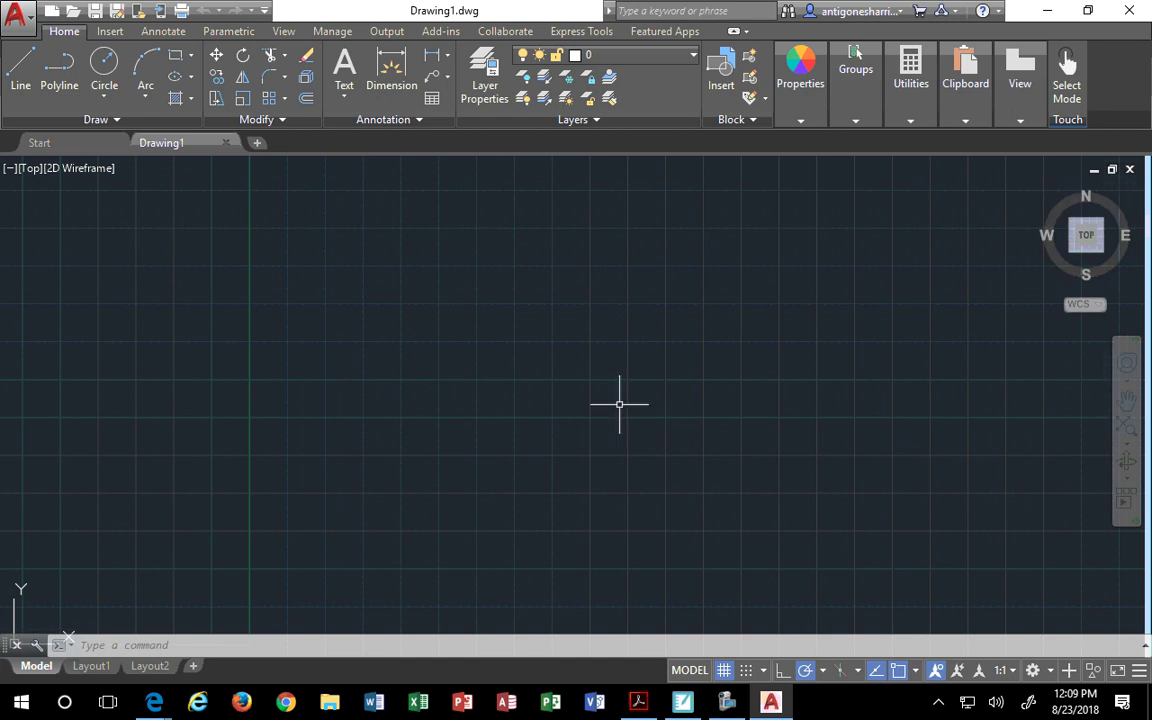
pyautogui.scroll(-2, 563, 350)
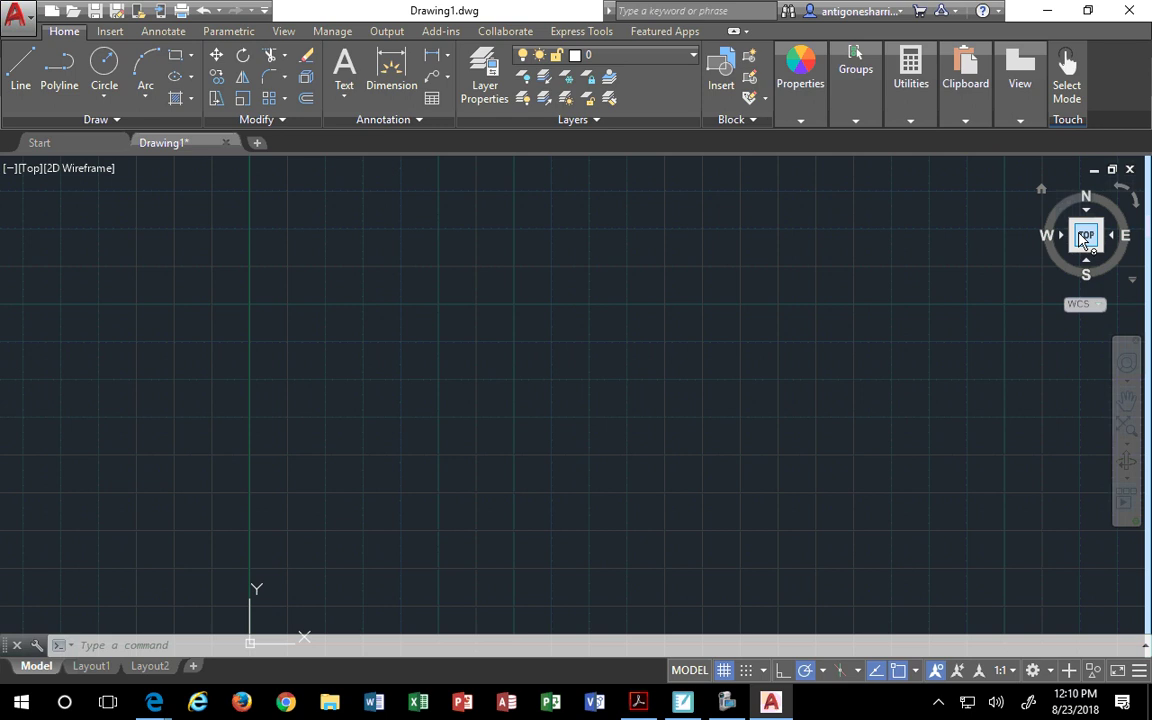
# Pan and zoom out until the UCS origin and a finer grid are in view.
pyautogui.scroll(-2, 916, 483)
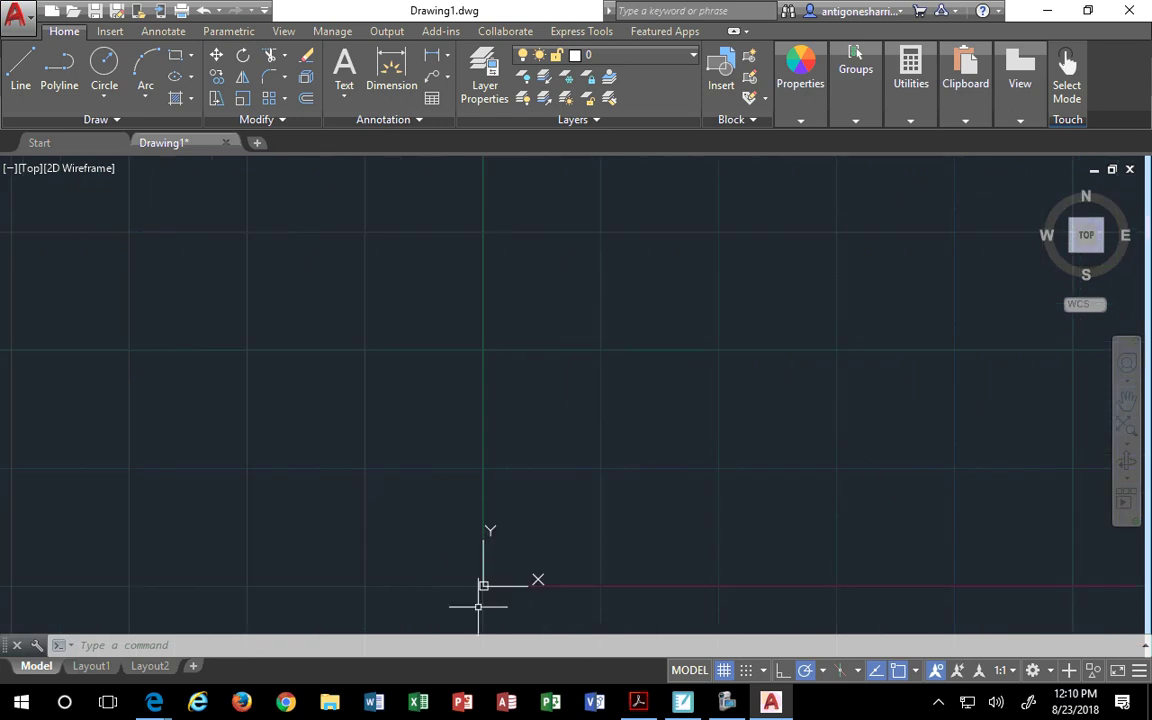
pyautogui.moveTo(673, 535)
pyautogui.mouseDown(button='middle')
pyautogui.moveTo(553, 560)
pyautogui.moveTo(684, 537)
pyautogui.moveTo(450, 463)
pyautogui.mouseUp(button='middle')
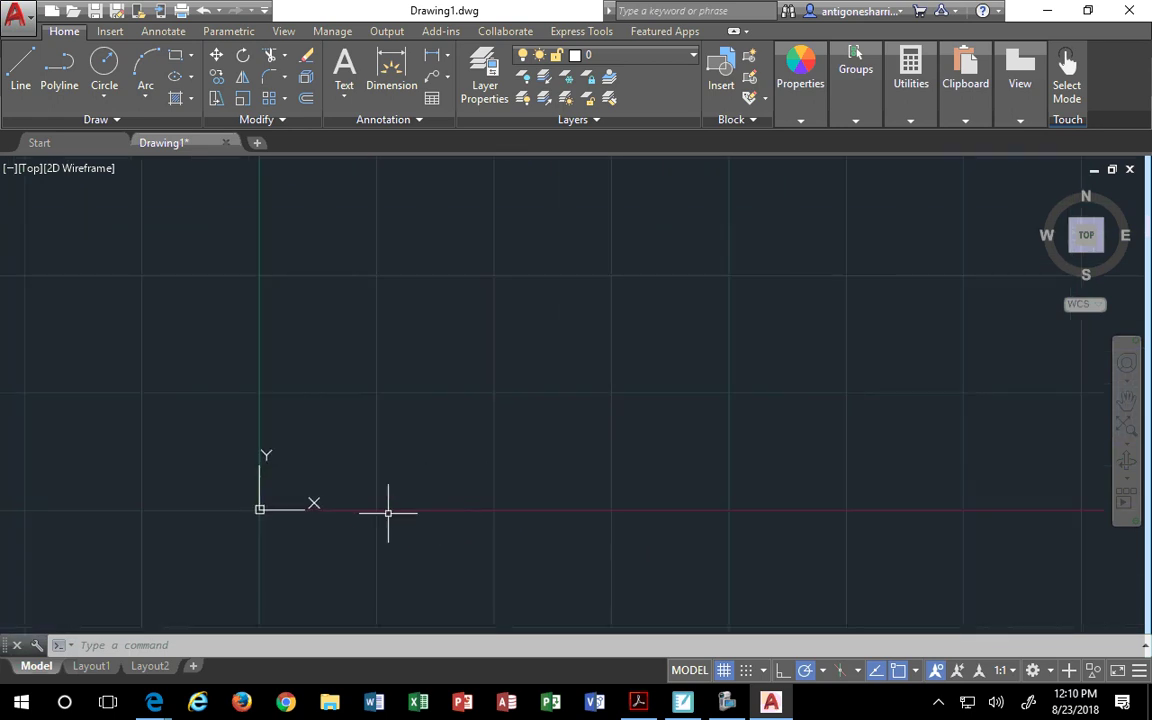
pyautogui.scroll(-1, 492, 508)
pyautogui.scroll(5, 492, 508)
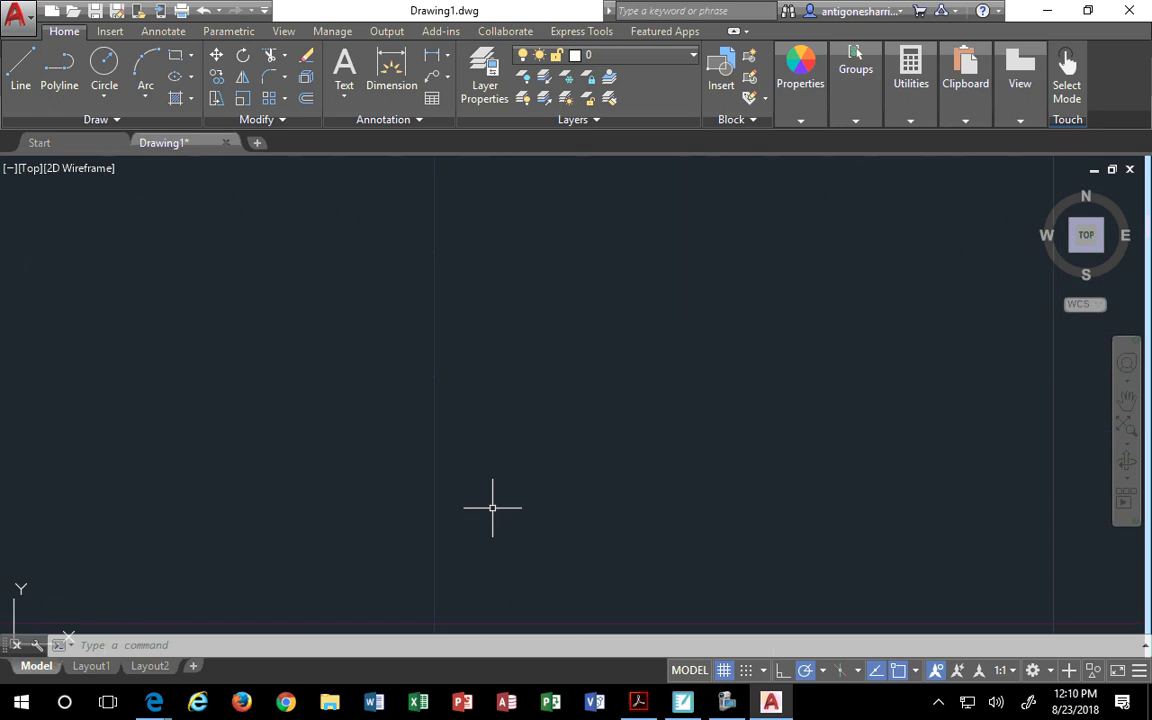
pyautogui.scroll(-4, 492, 508)
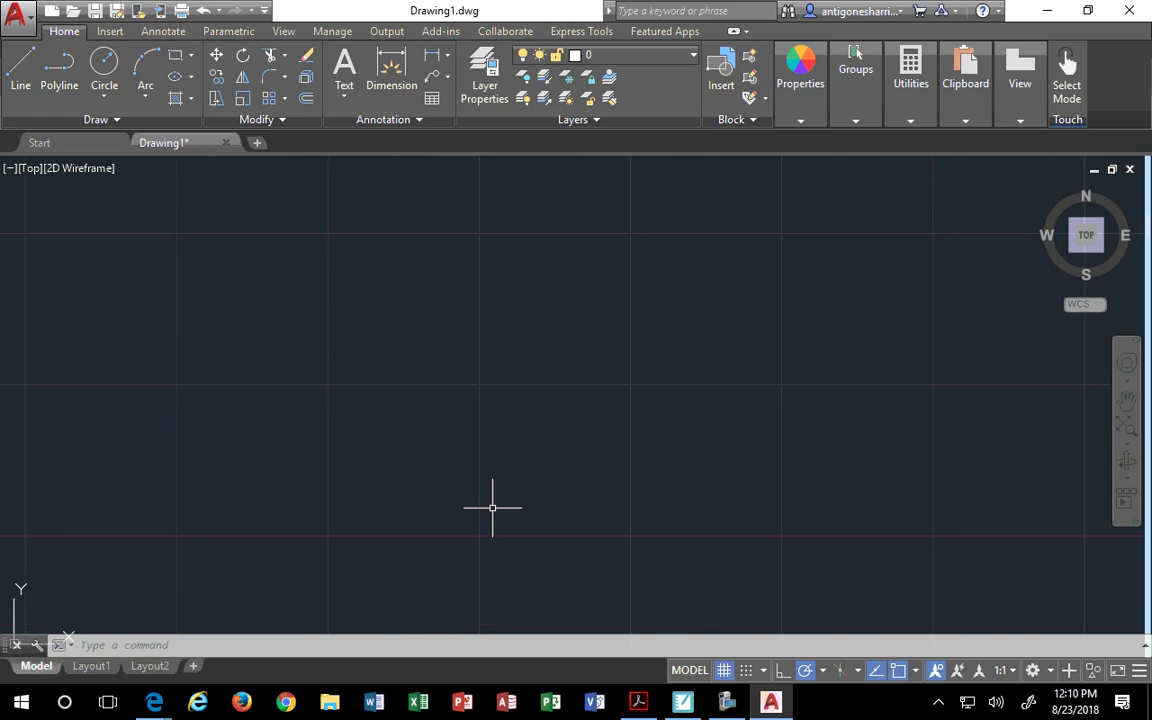
pyautogui.scroll(-5, 492, 508)
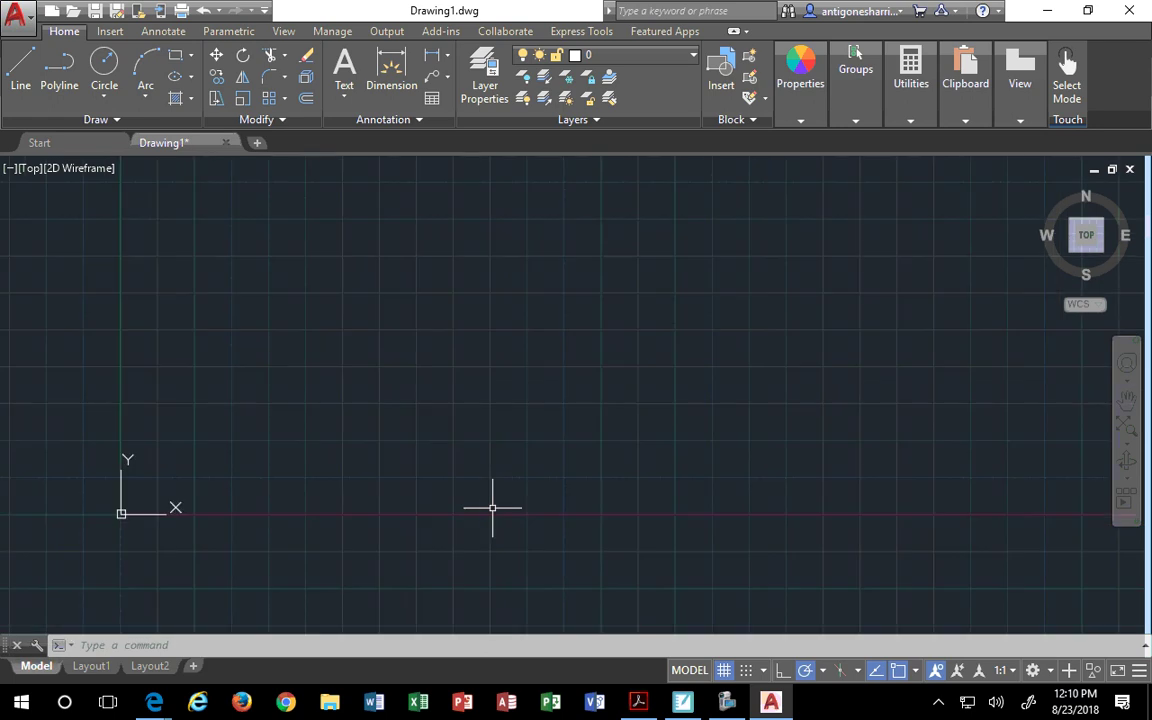
pyautogui.scroll(-2, 492, 508)
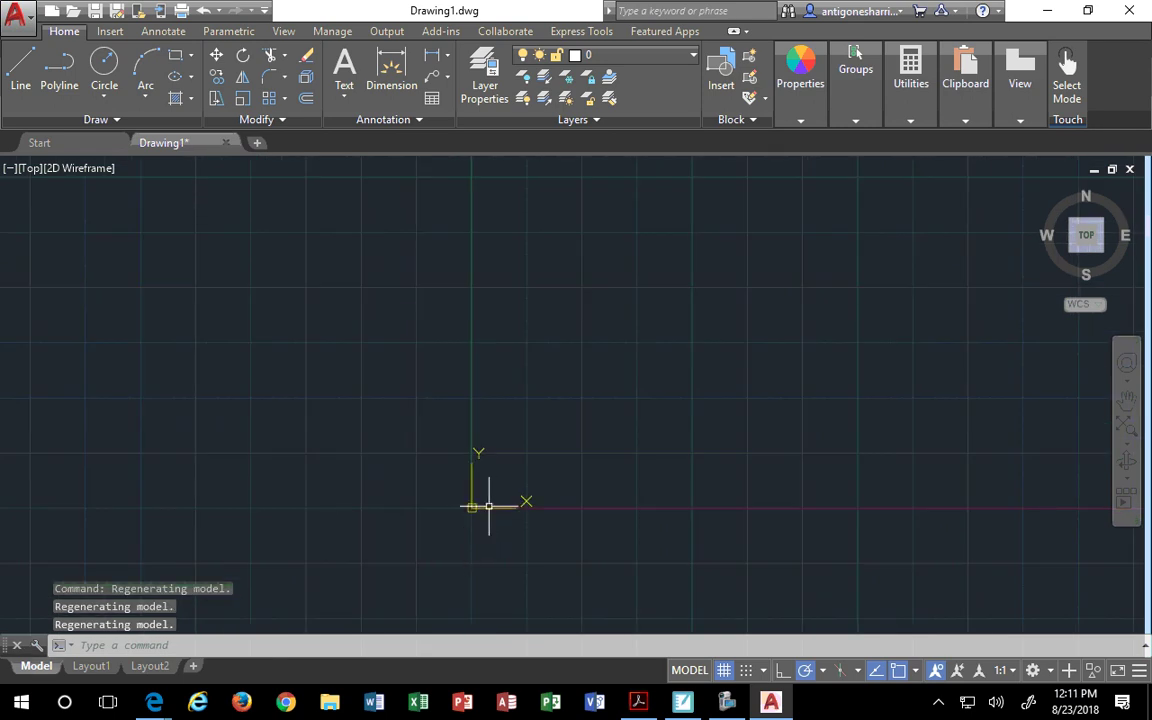
pyautogui.scroll(2, 470, 510)
pyautogui.scroll(3, 448, 518)
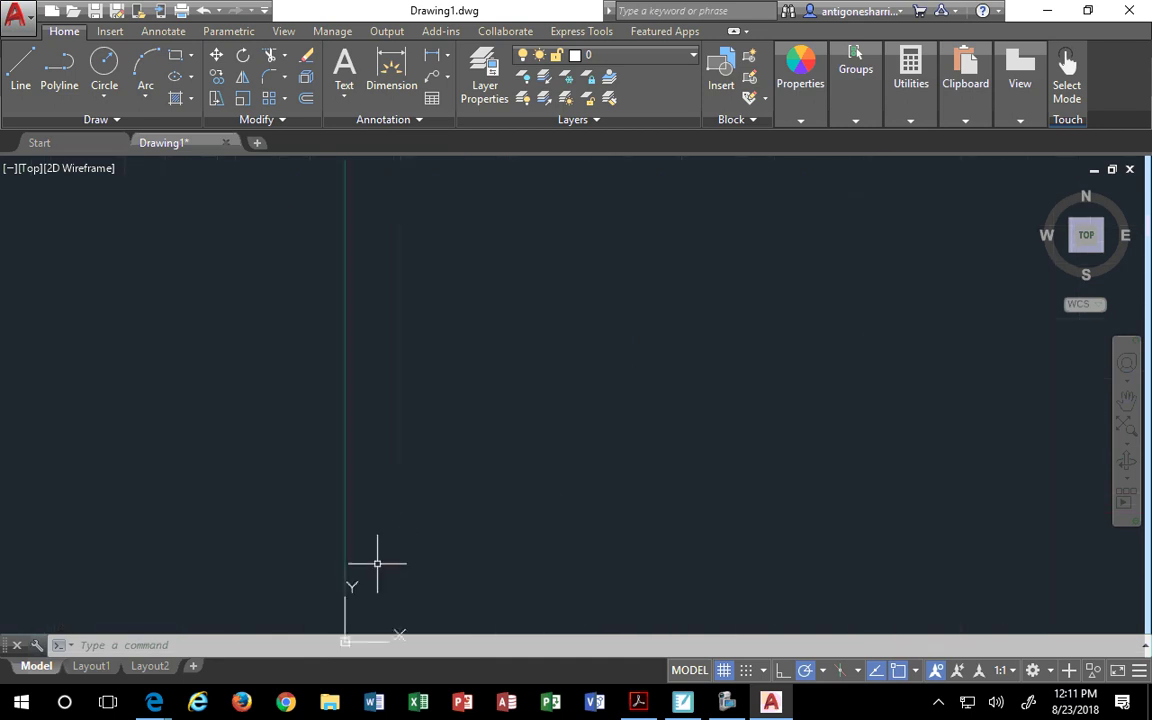
pyautogui.scroll(-3, 380, 555)
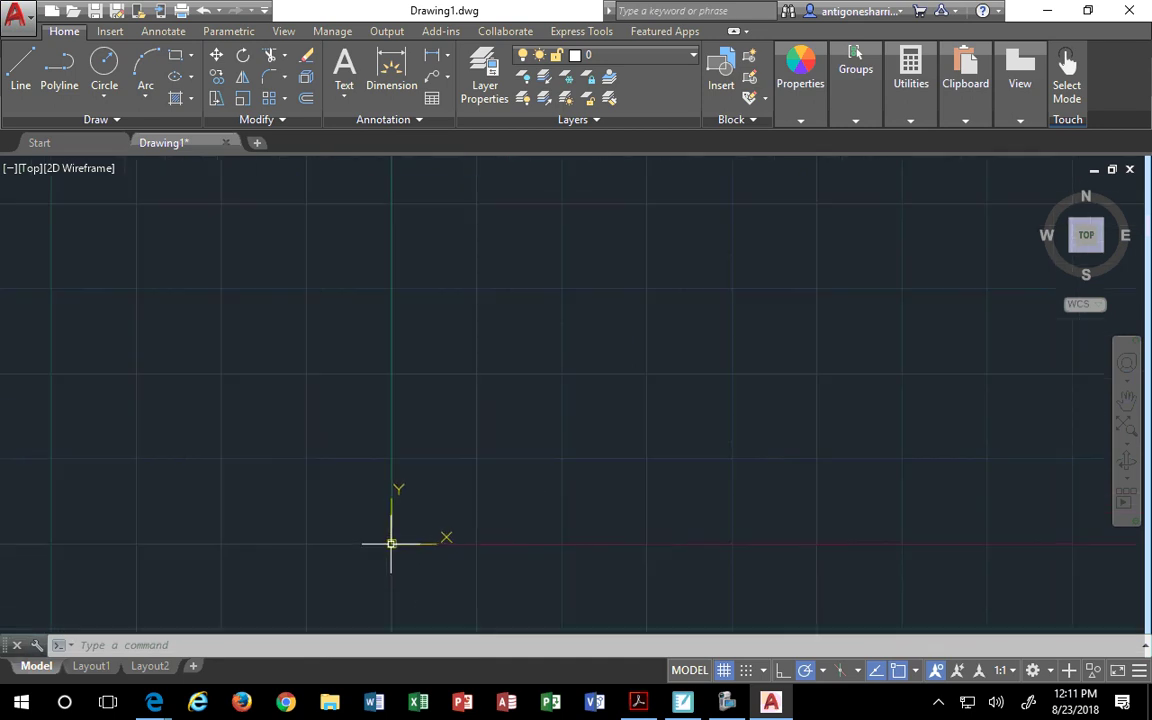
pyautogui.scroll(3, 392, 541)
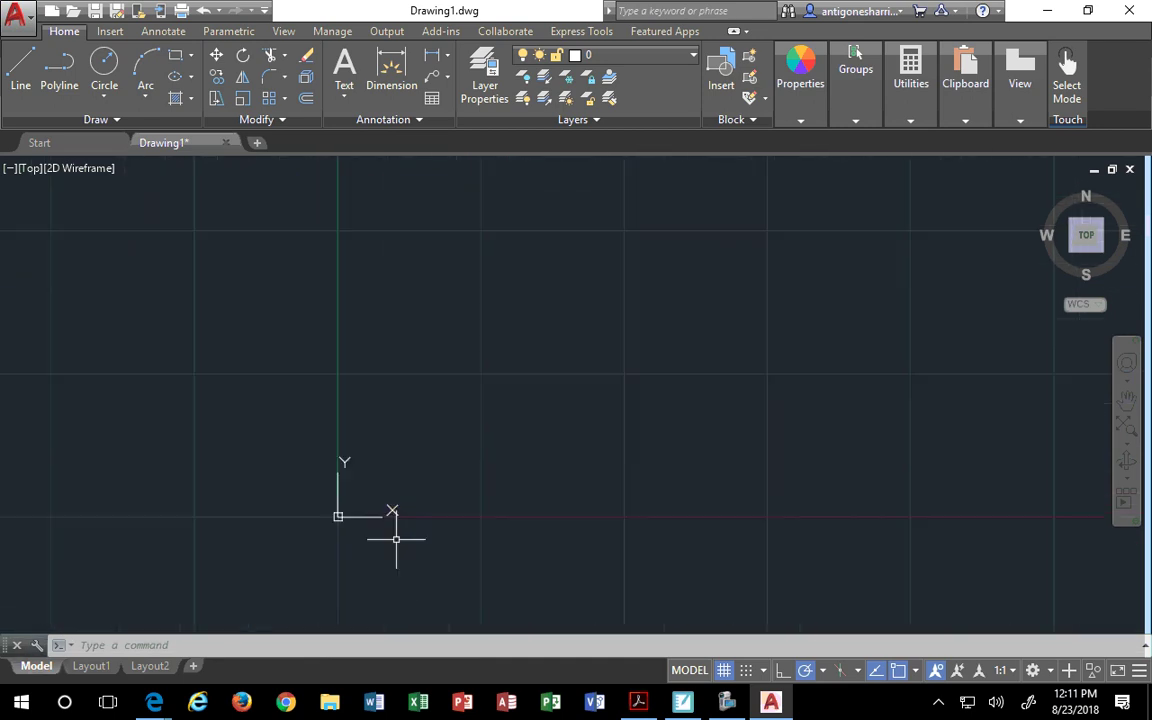
pyautogui.scroll(-4, 399, 530)
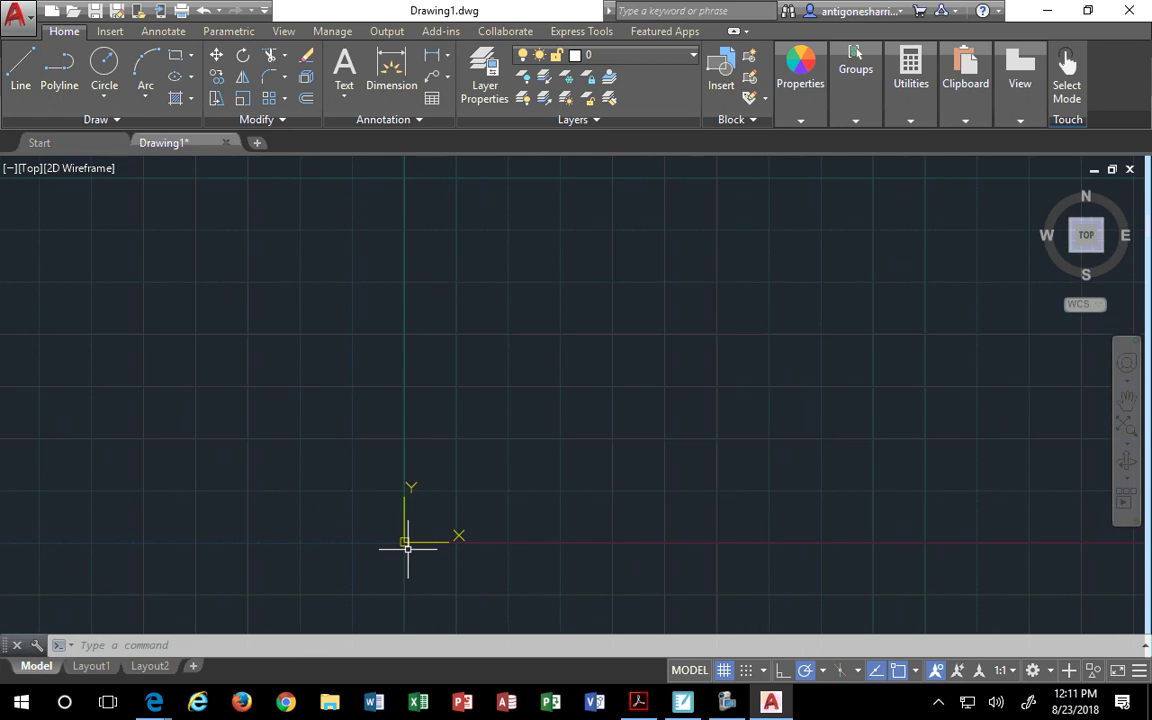
pyautogui.scroll(-2, 446, 574)
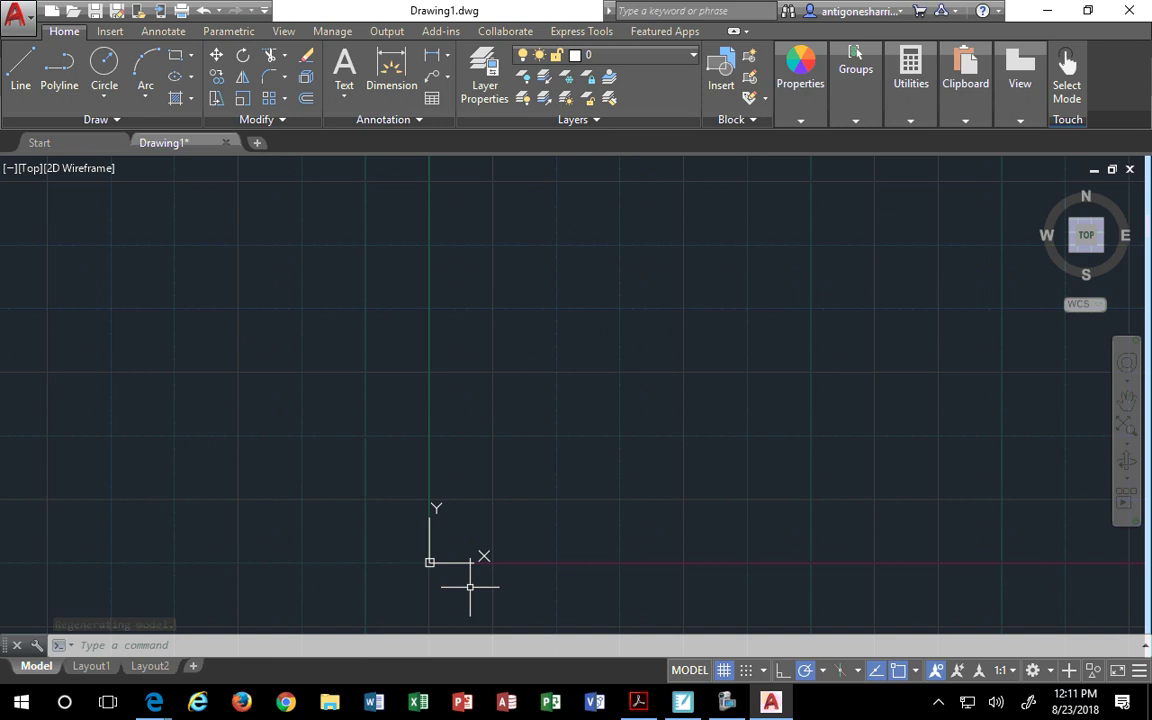
pyautogui.click(428, 534)
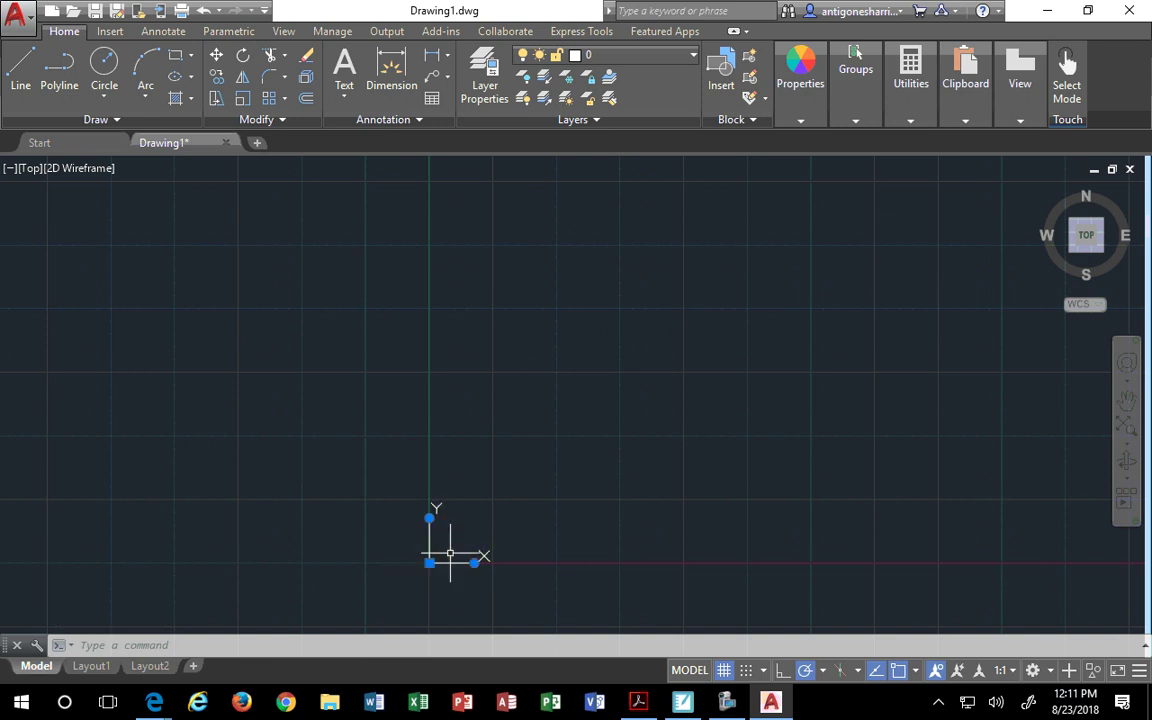
pyautogui.click(519, 527)
pyautogui.click(430, 555)
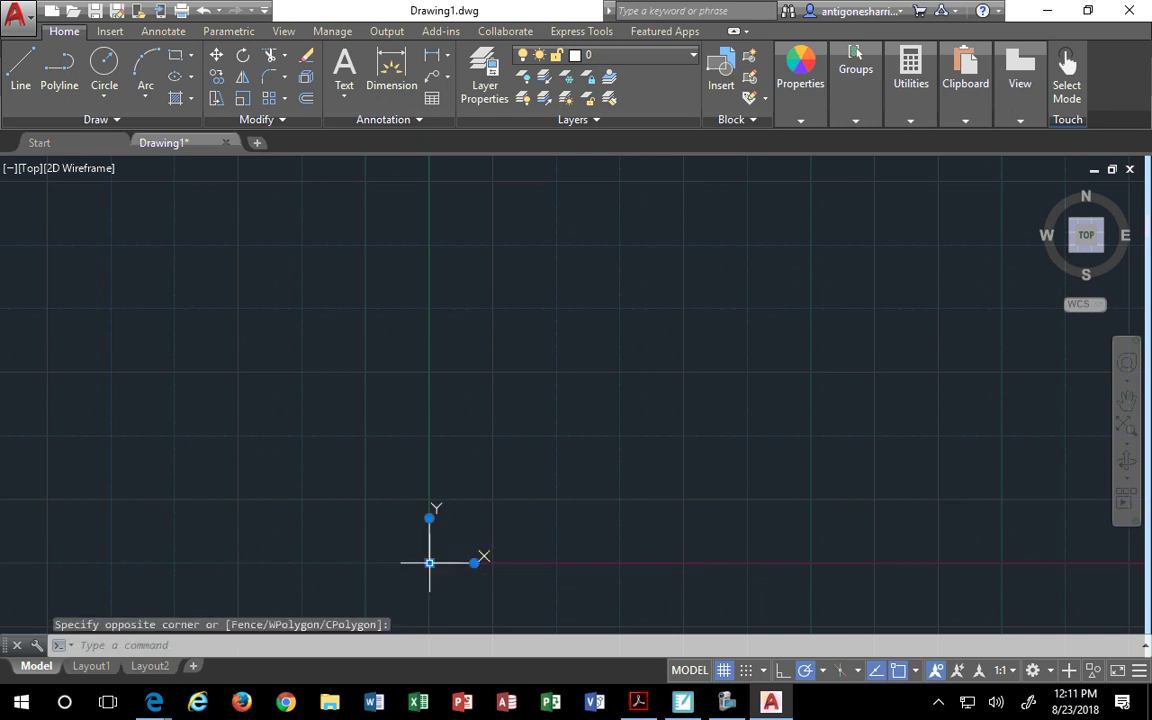
pyautogui.click(463, 538)
pyautogui.click(429, 537)
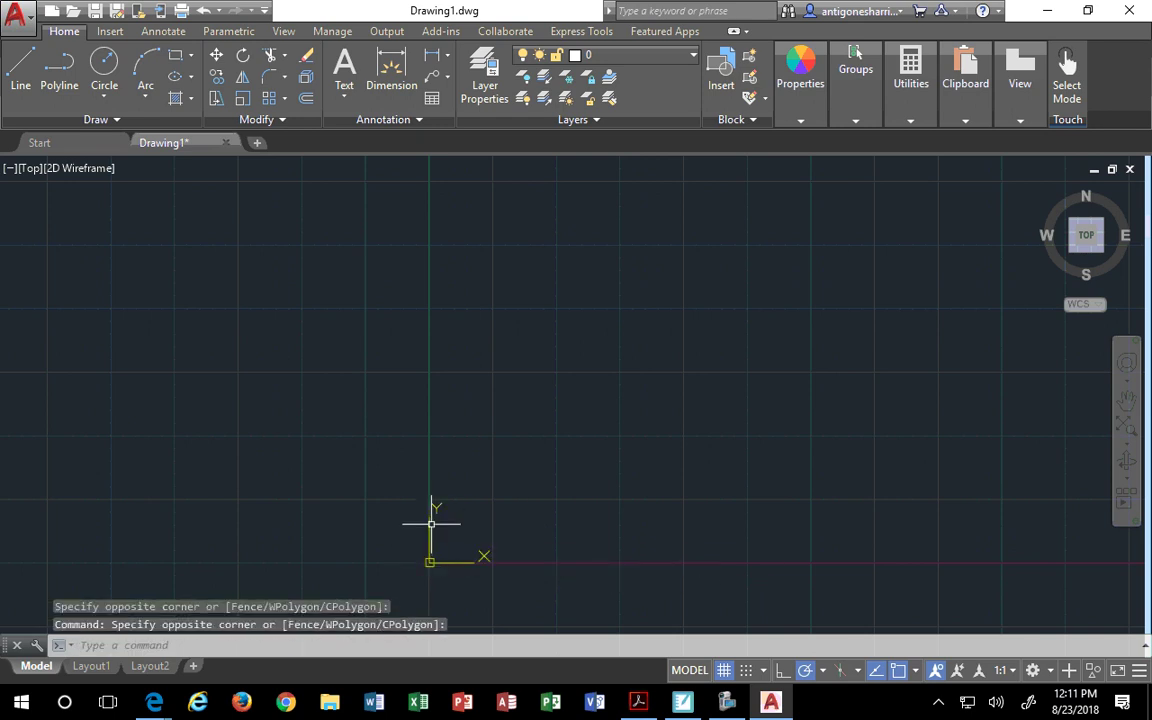
pyautogui.click(430, 519)
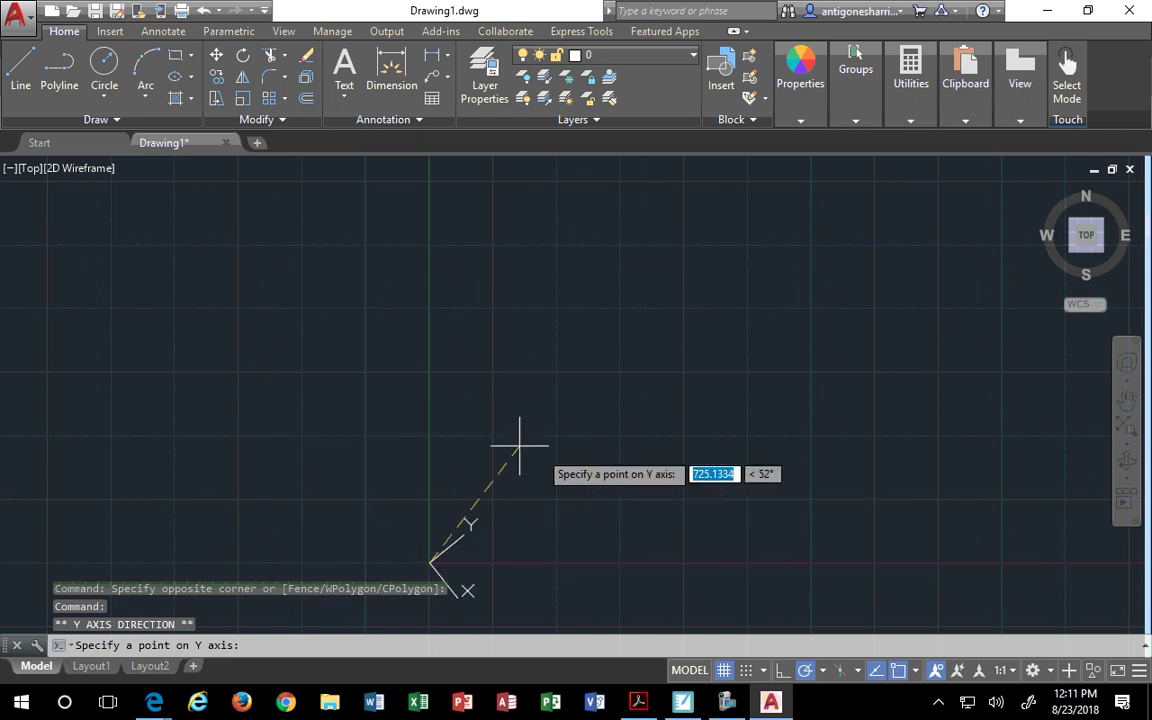
pyautogui.press('Escape')
pyautogui.press('Escape')
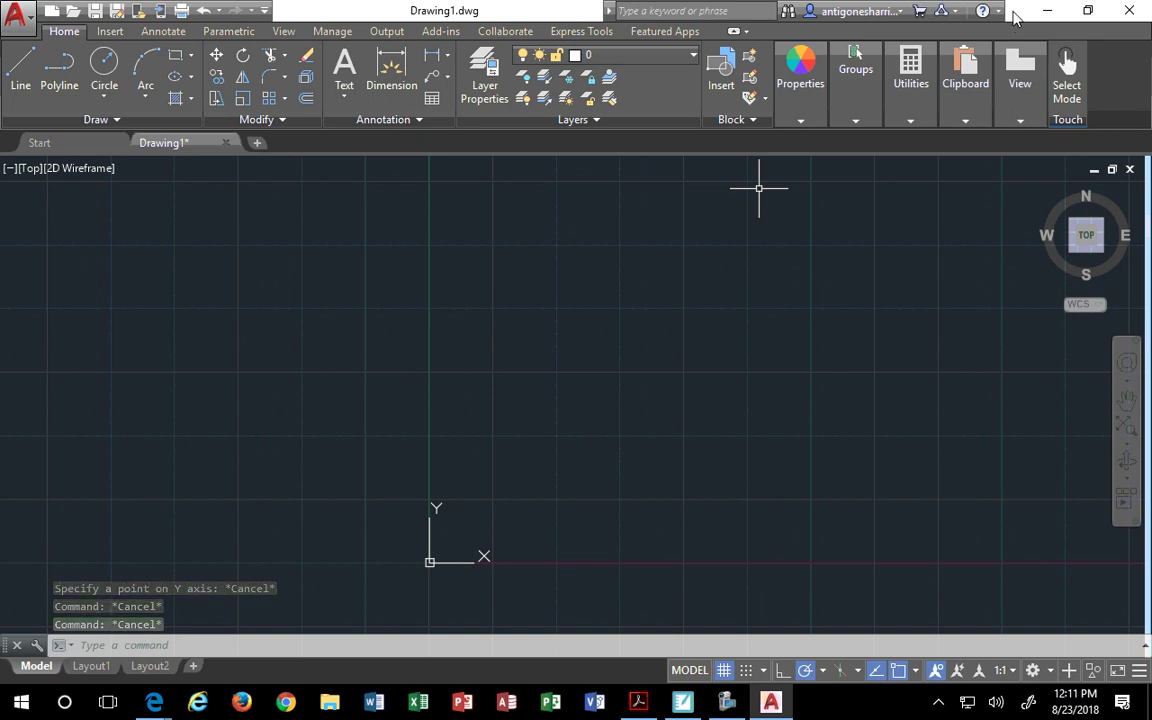
# Dock AutoCAD on the left beside Edge showing the Project 1 plate drawing, widening the PDF.
pyautogui.moveTo(836, 12)
pyautogui.mouseDown()
pyautogui.moveTo(255, 188)
pyautogui.moveTo(2, 190)
pyautogui.mouseUp()
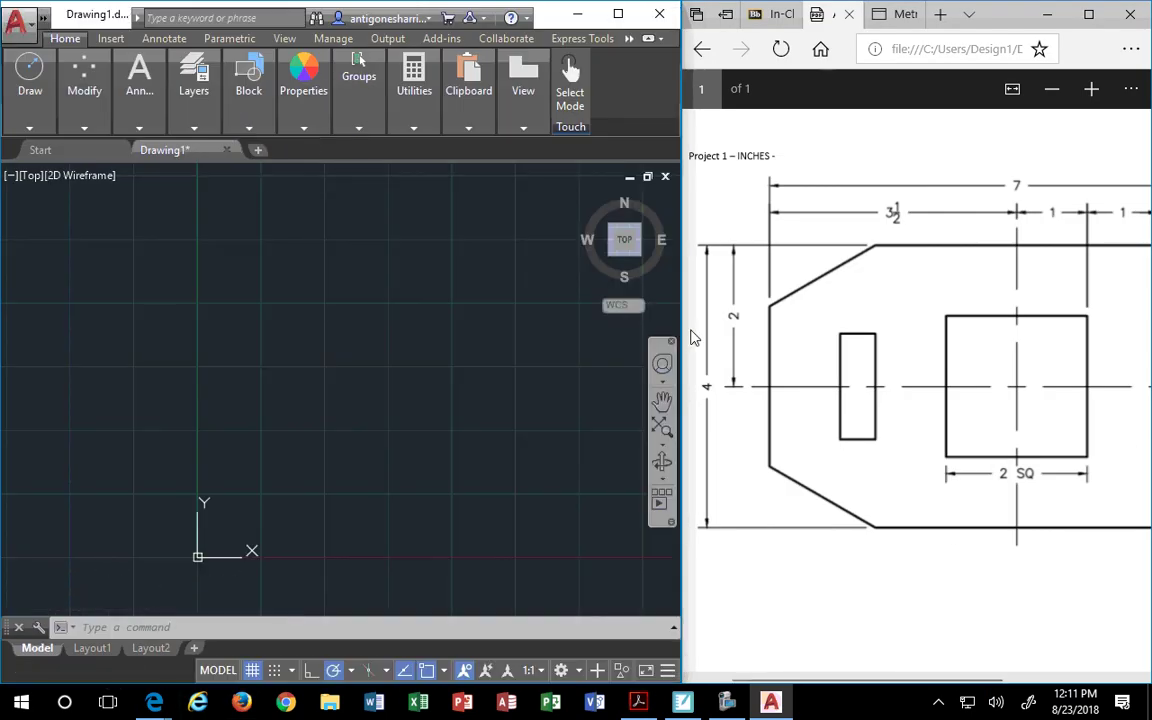
pyautogui.moveTo(802, 680); pyautogui.dragTo(818, 10)
pyautogui.moveTo(678, 160); pyautogui.dragTo(568, 158)
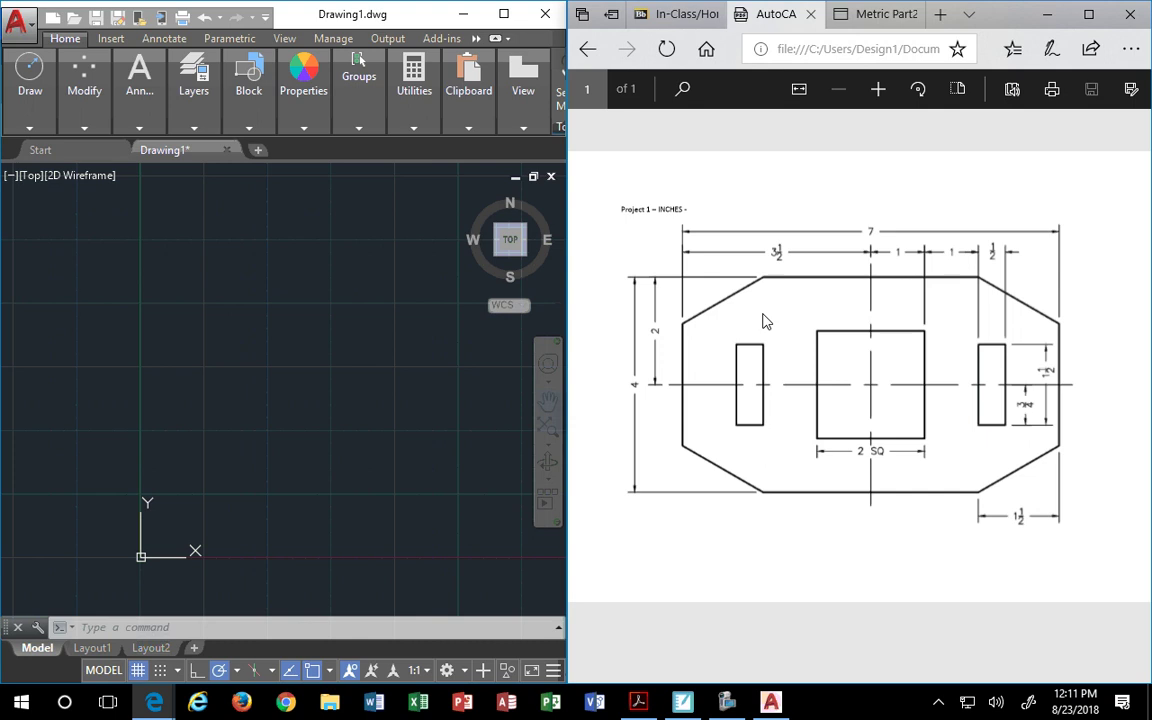
pyautogui.moveTo(487, 232)
# Zoom in around the origin and expand the Draw panel on the Home ribbon.
pyautogui.click(249, 489)
pyautogui.scroll(-4, 226, 553)
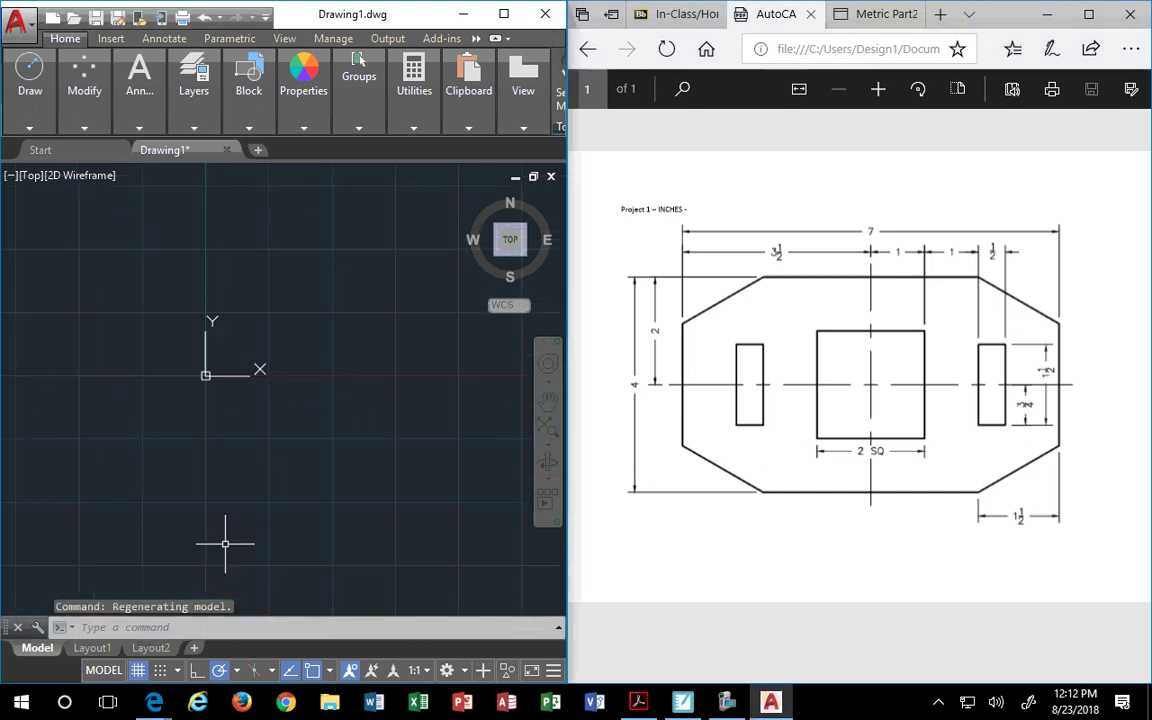
pyautogui.scroll(5, 163, 395)
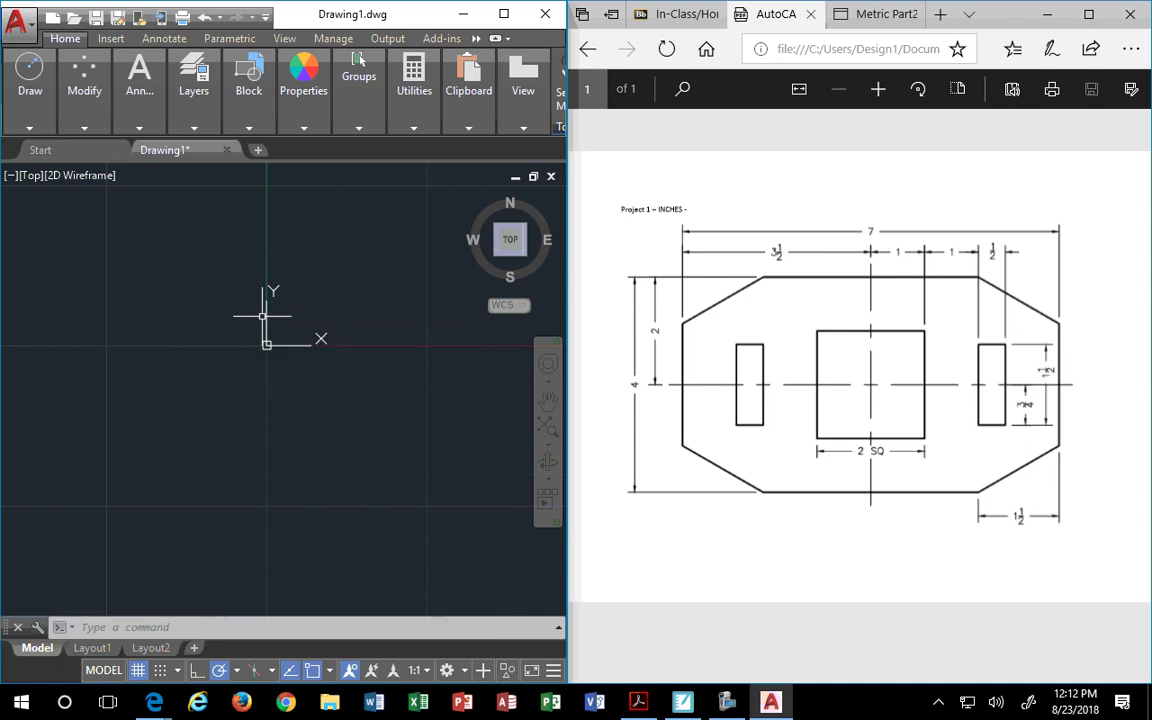
pyautogui.moveTo(28, 133)
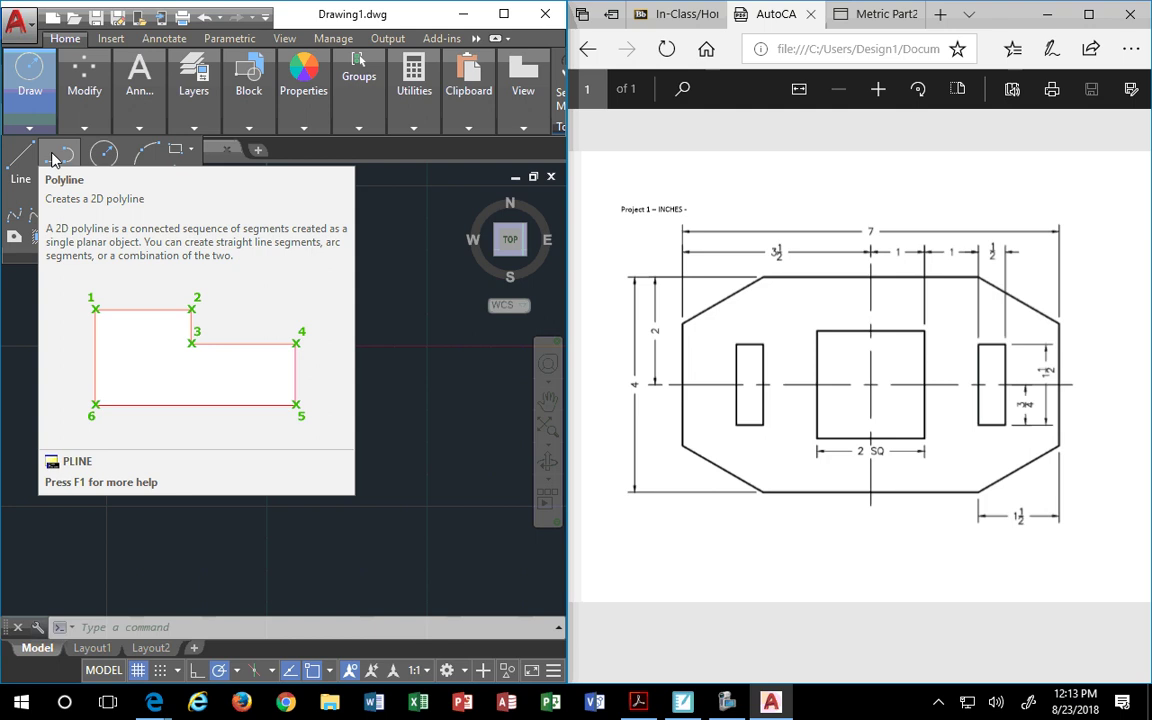
# Start the Rectangle tool, then widen the AutoCAD window against the reference PDF.
pyautogui.click(192, 150)
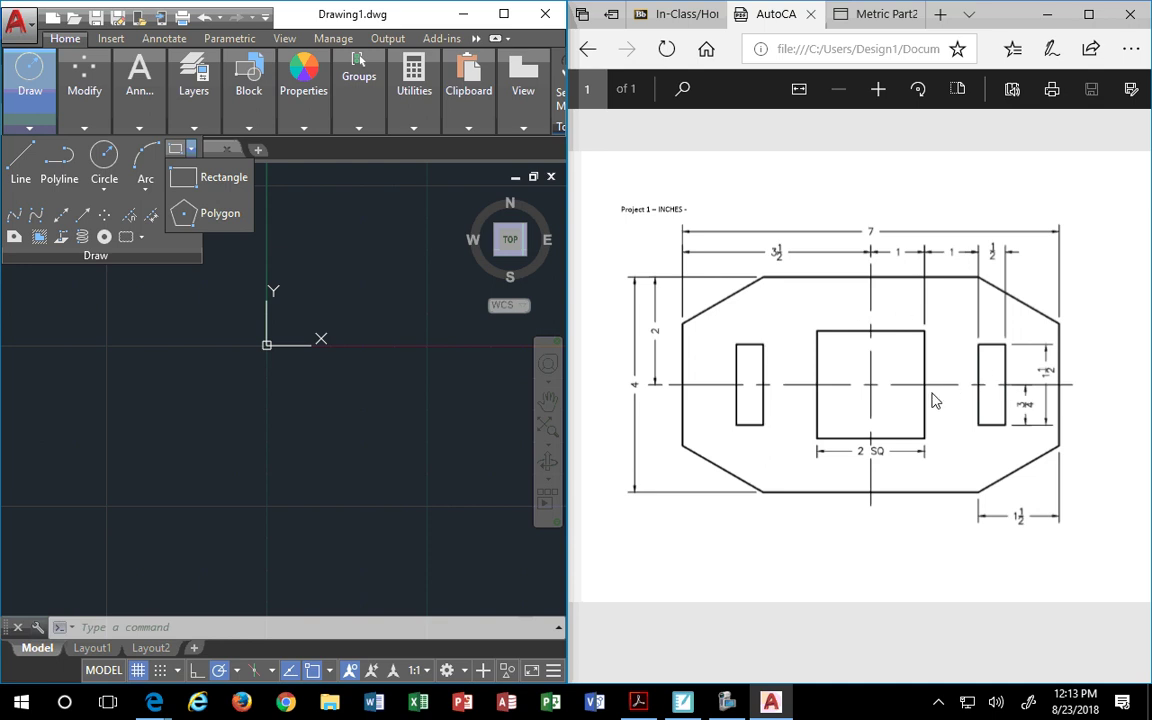
pyautogui.click(187, 180)
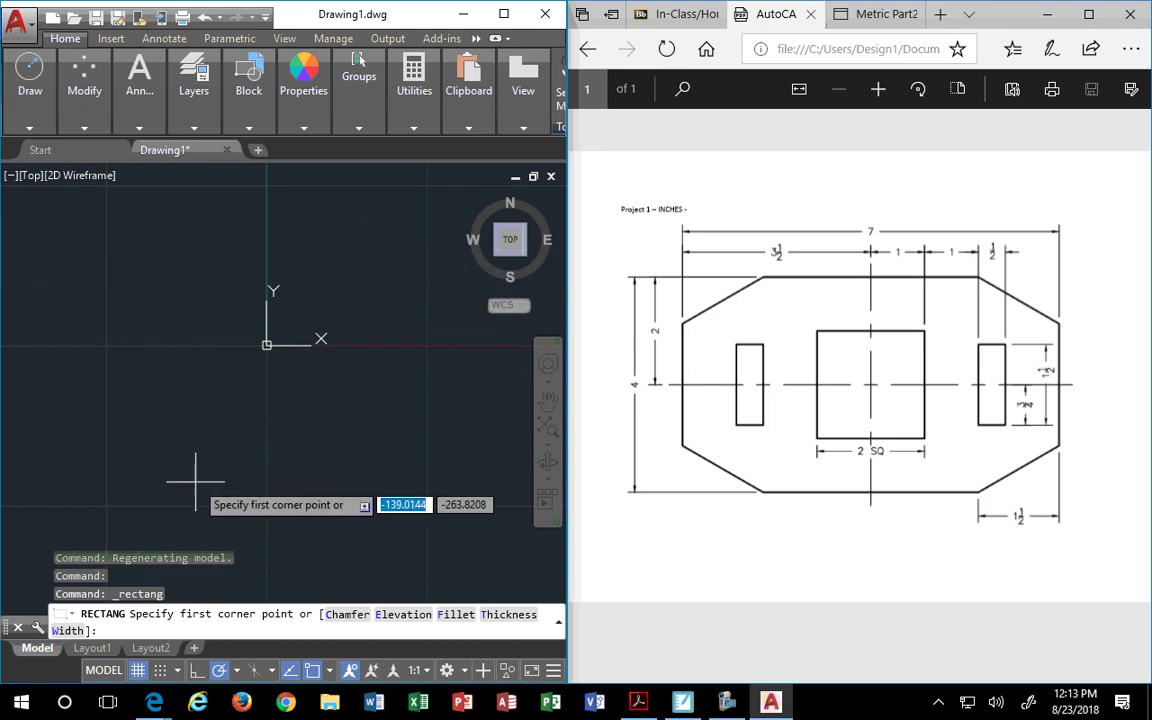
pyautogui.click(72, 615)
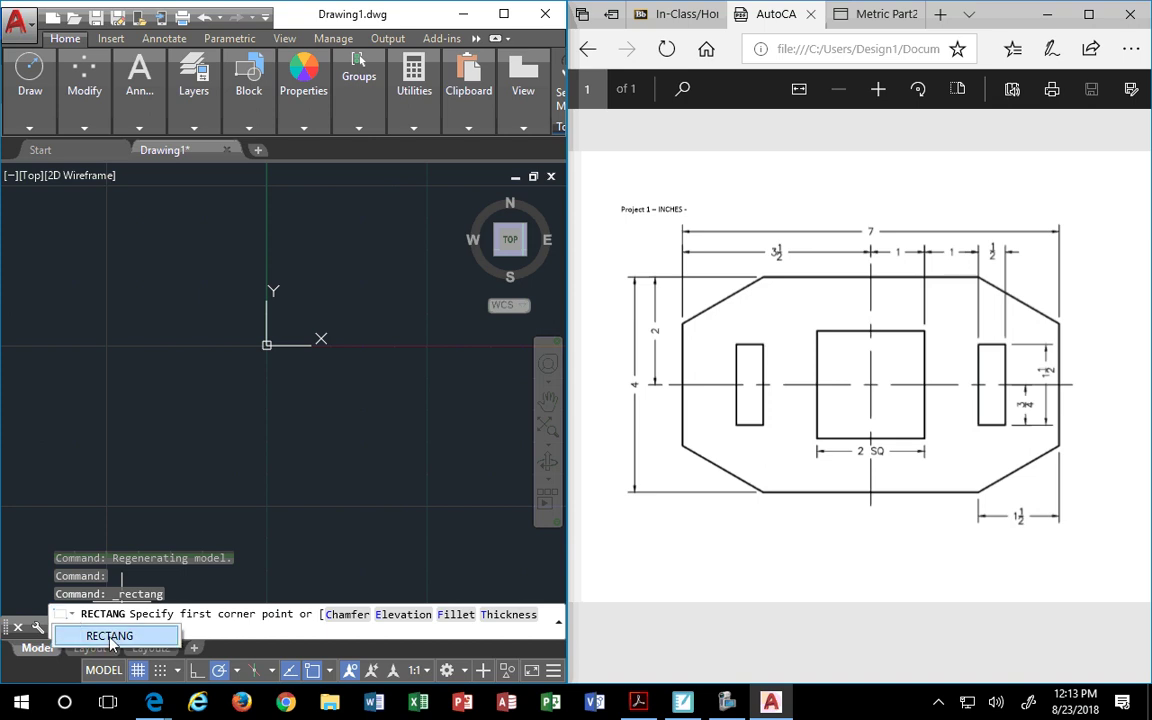
pyautogui.click(285, 622)
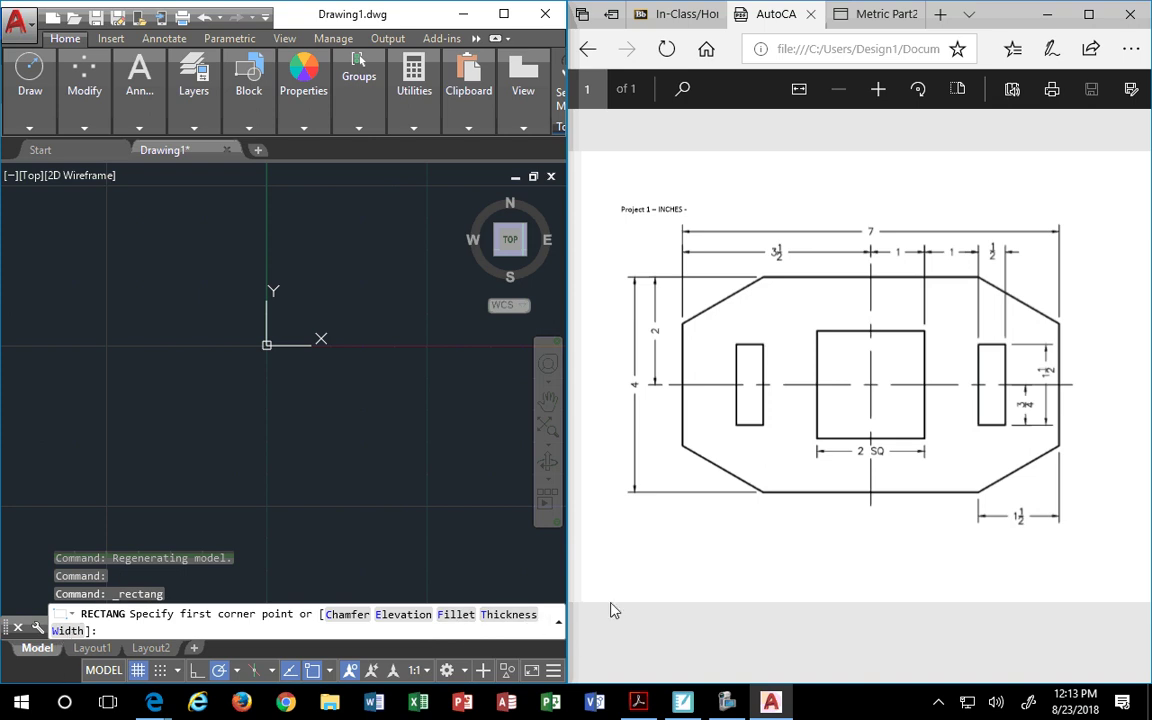
pyautogui.moveTo(578, 568); pyautogui.dragTo(707, 560)
# Start a rectangle with line width 7, pick a corner below-left of the origin, then cancel.
pyautogui.press('Escape')
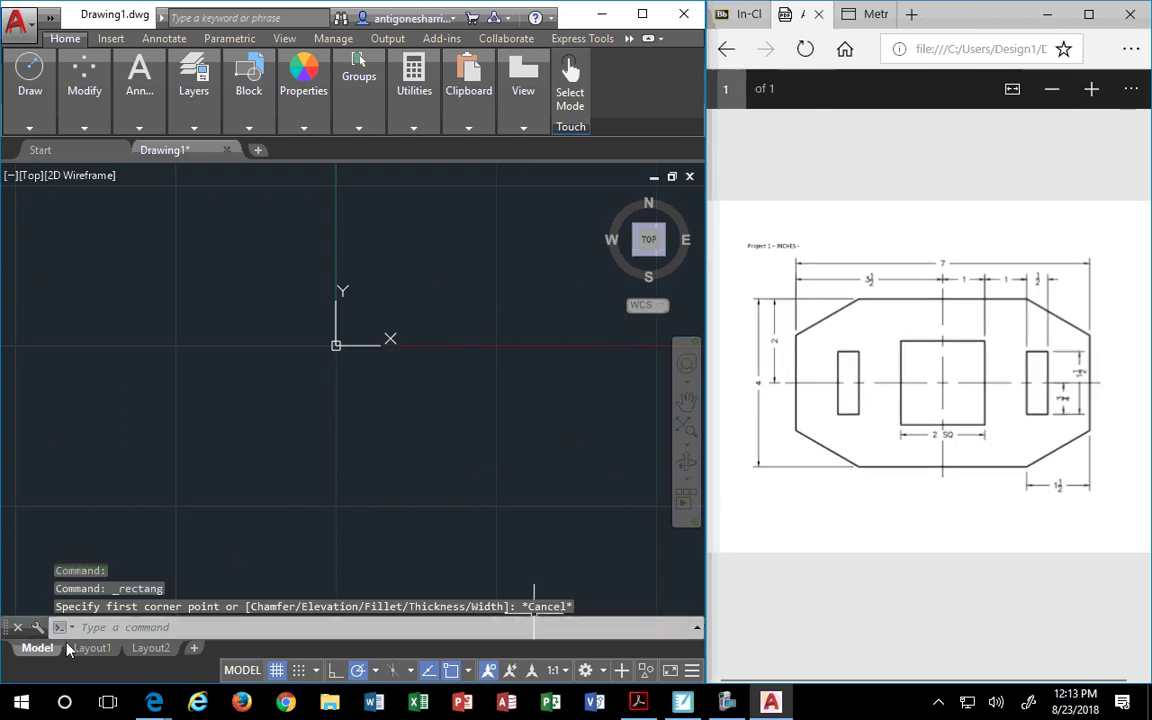
pyautogui.click(14, 124)
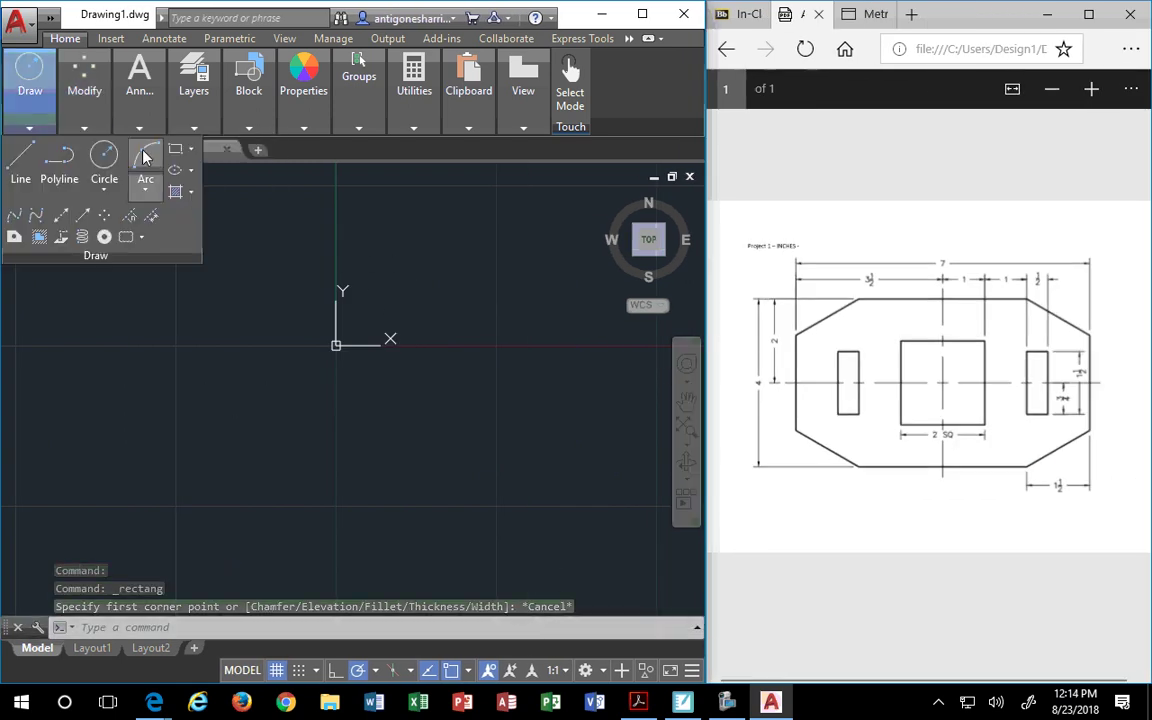
pyautogui.click(175, 149)
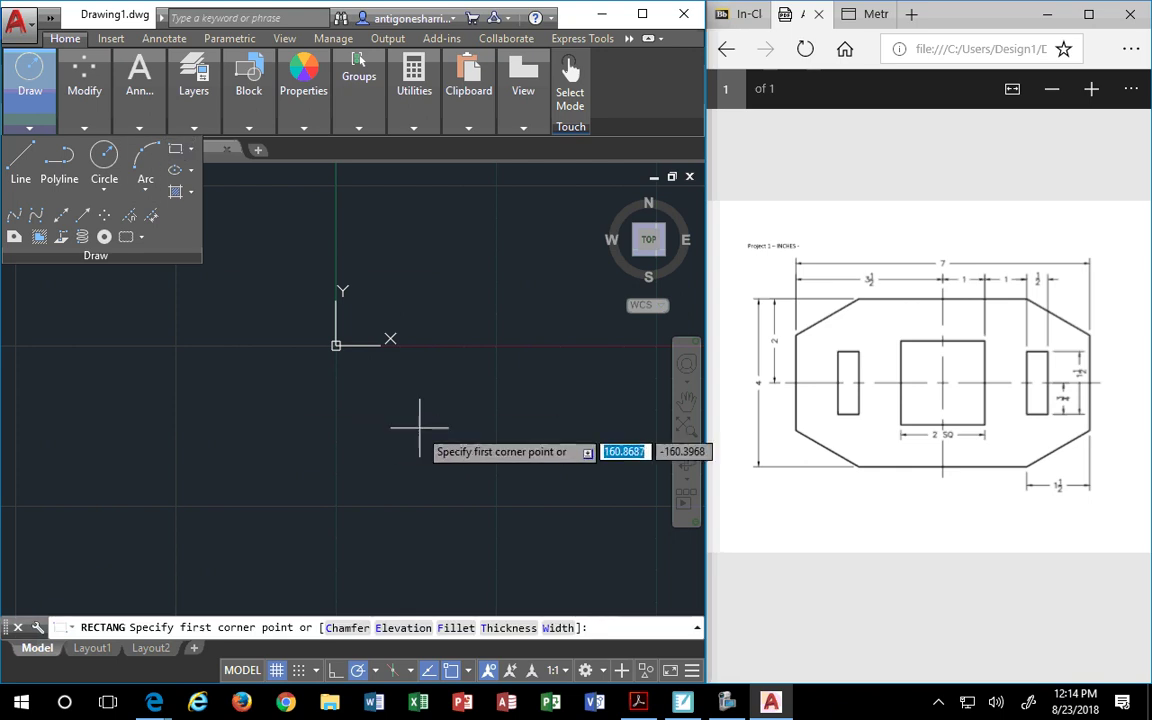
pyautogui.rightClick(418, 256)
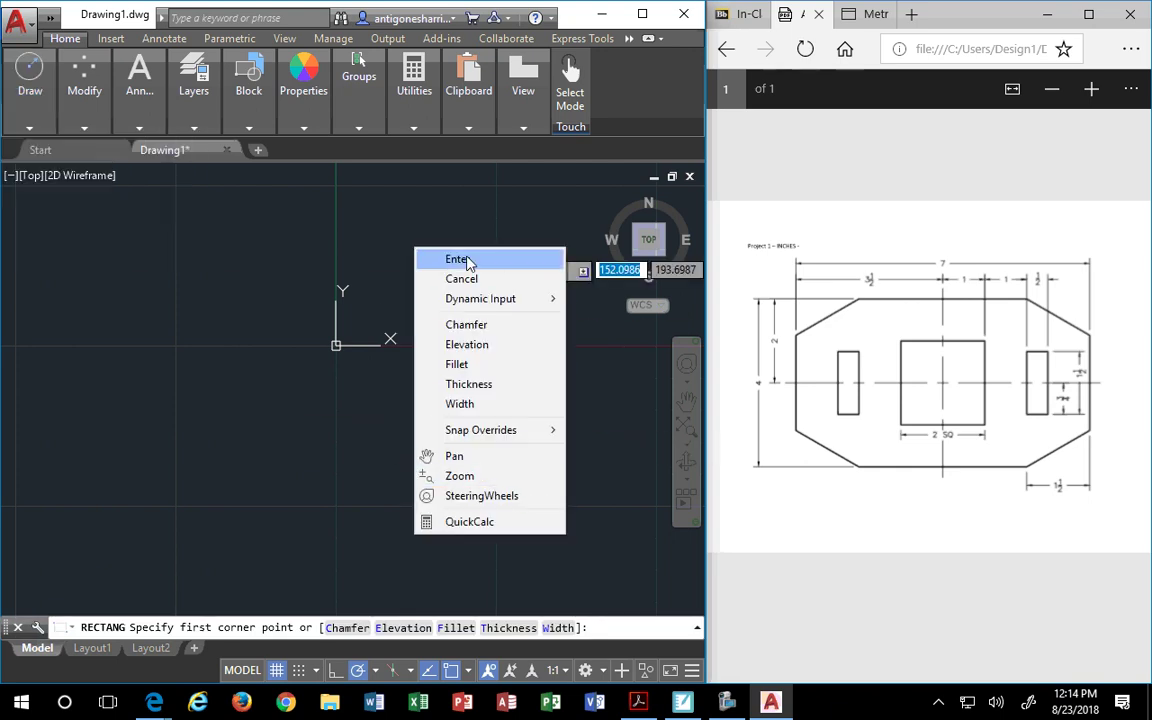
pyautogui.moveTo(471, 305)
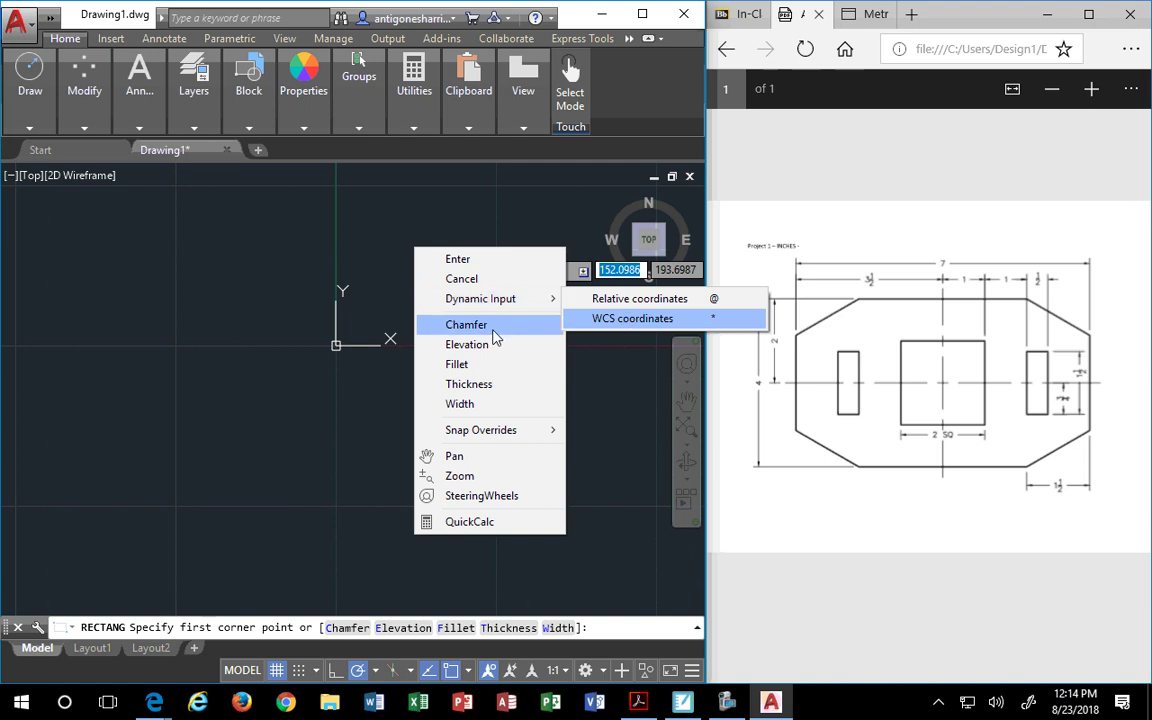
pyautogui.click(462, 404)
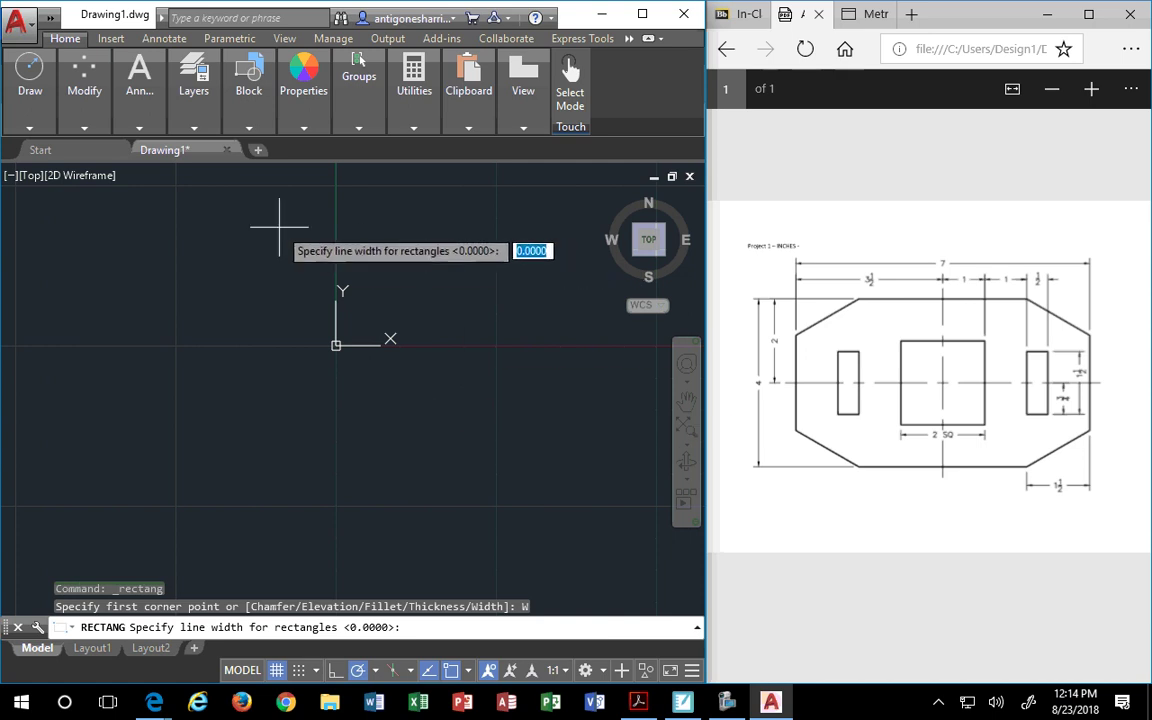
pyautogui.write('7')
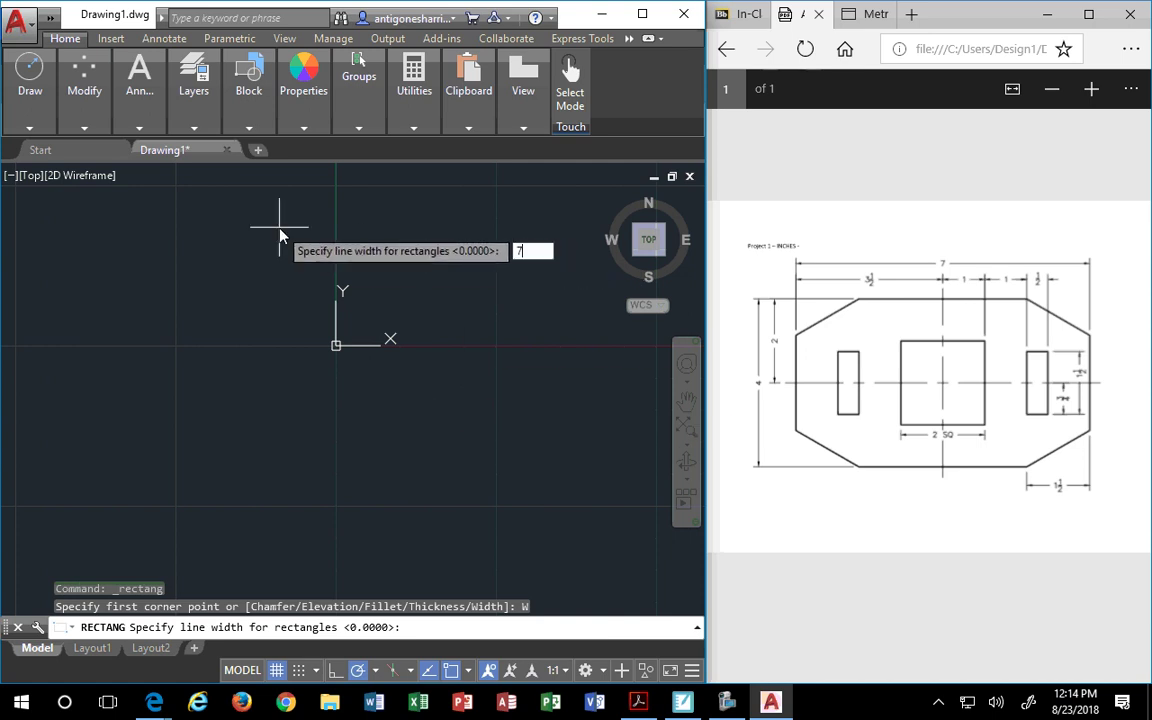
pyautogui.press('Return')
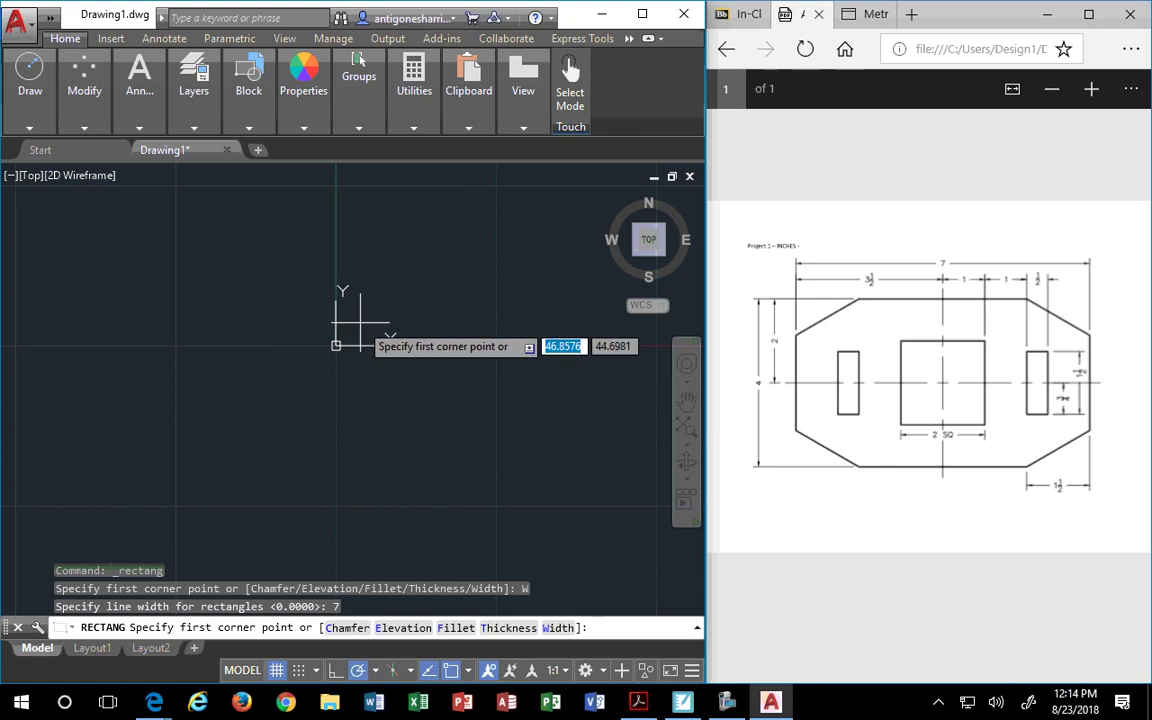
pyautogui.click(157, 416)
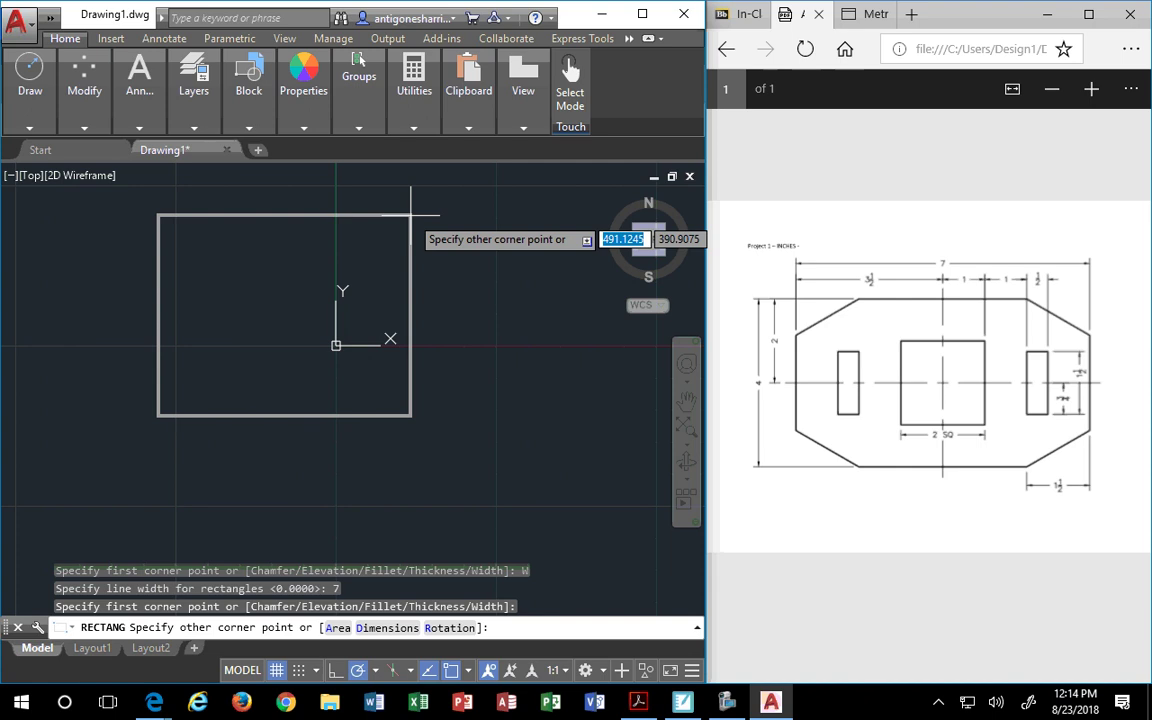
pyautogui.press('Escape')
pyautogui.click(28, 118)
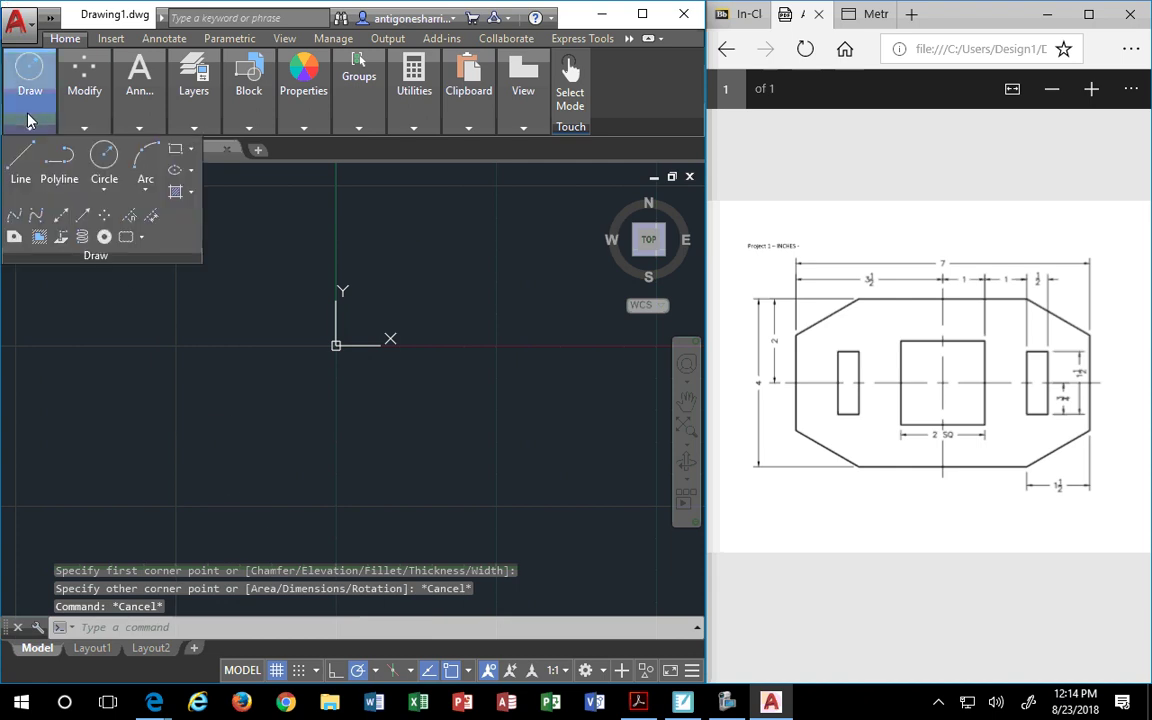
pyautogui.click(175, 149)
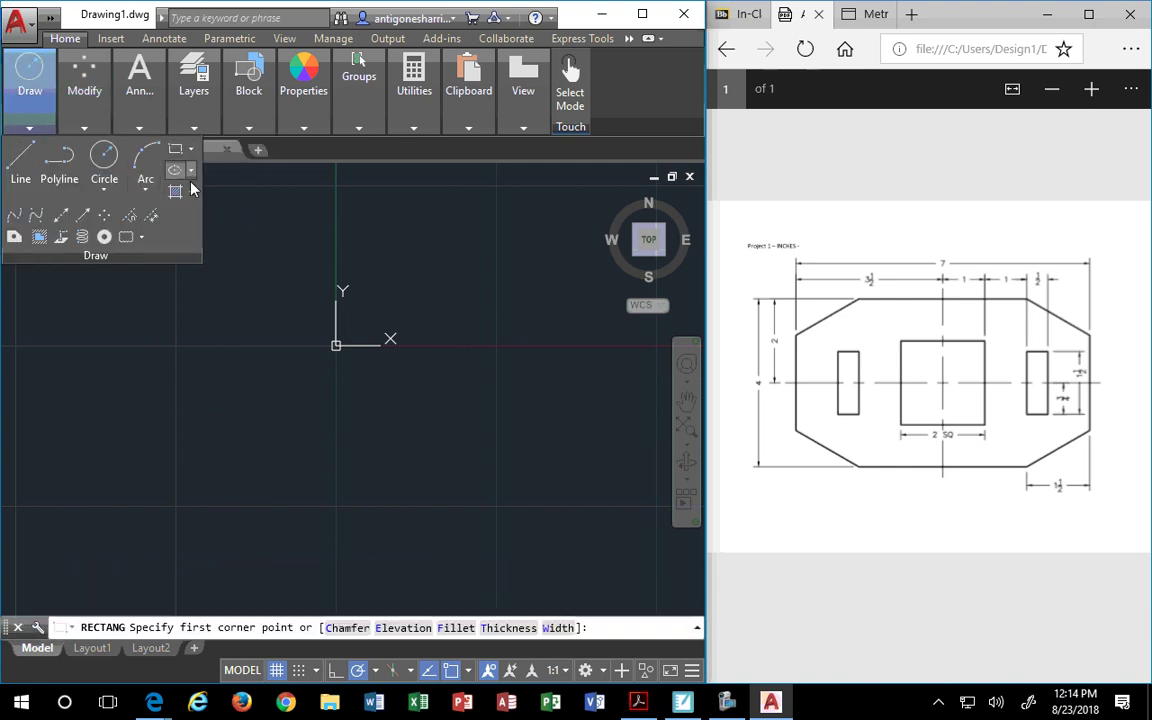
pyautogui.rightClick(318, 234)
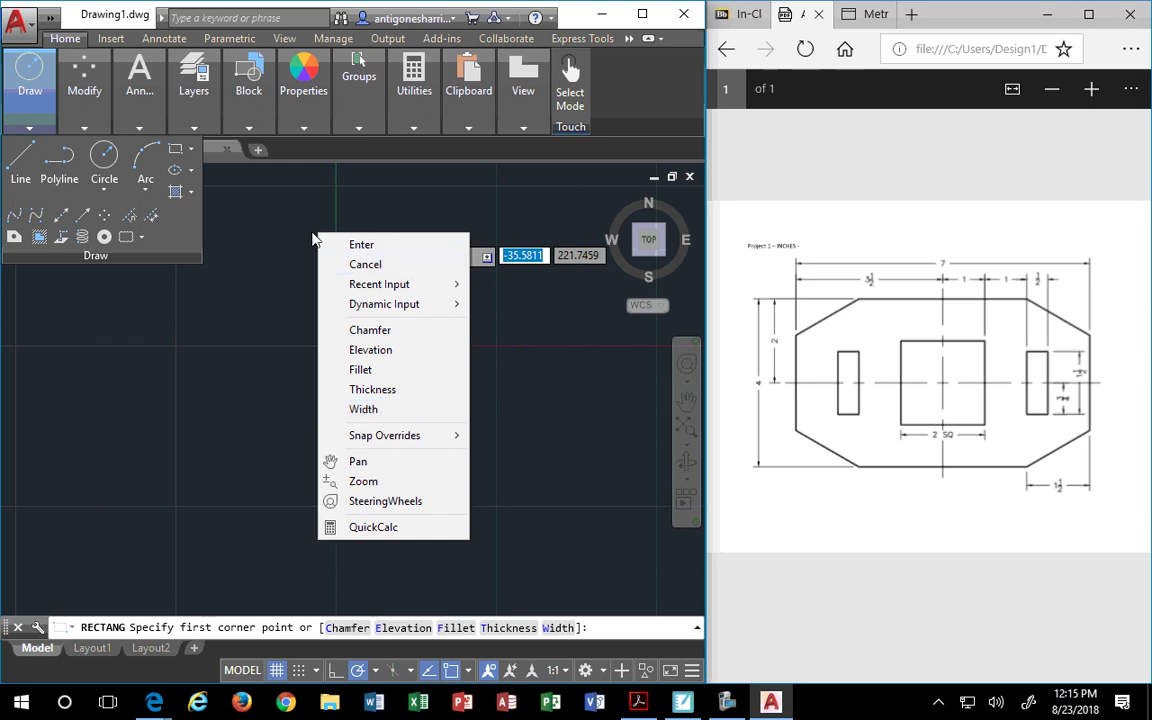
pyautogui.press('Escape')
pyautogui.click(84, 92)
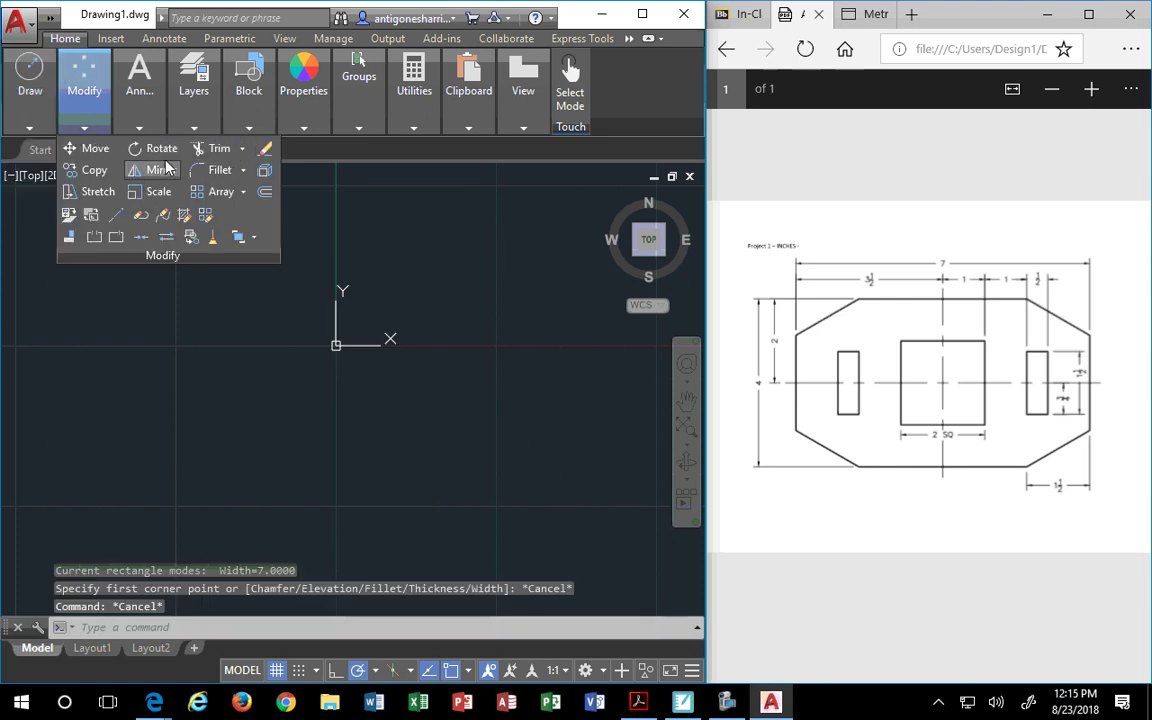
pyautogui.click(30, 100)
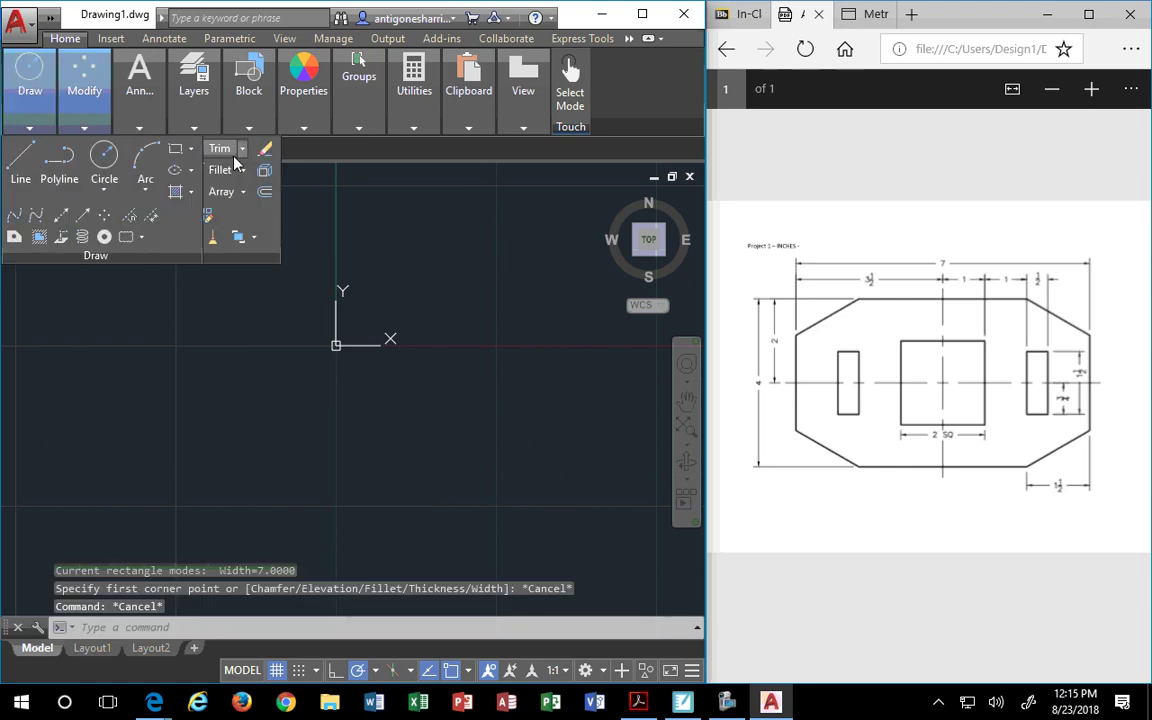
pyautogui.click(184, 153)
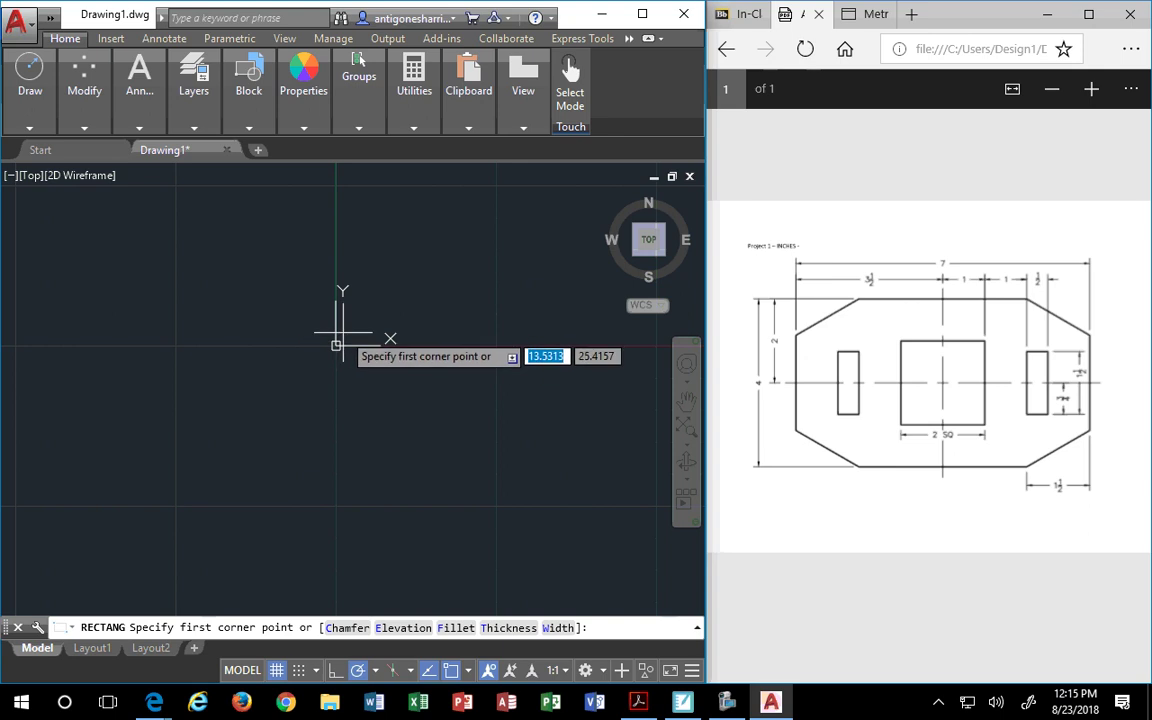
pyautogui.click(227, 440)
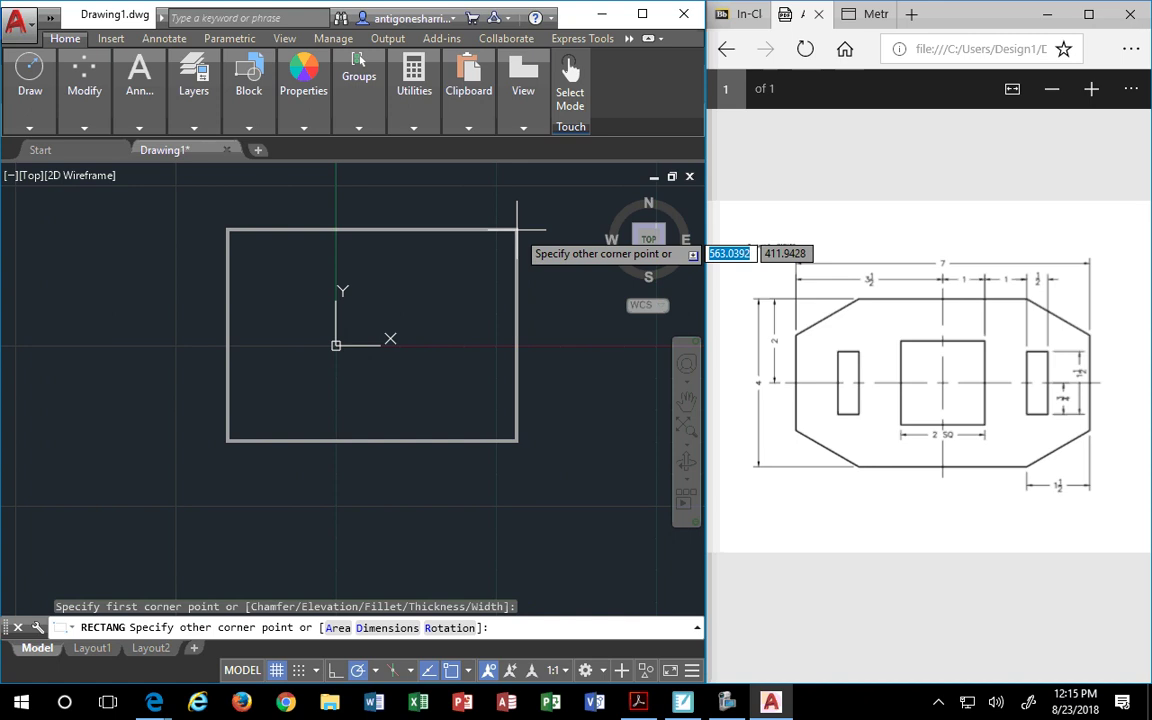
# Cancel the unfinished rectangle, pan the view, and start a line at 0,0.
pyautogui.press('Escape')
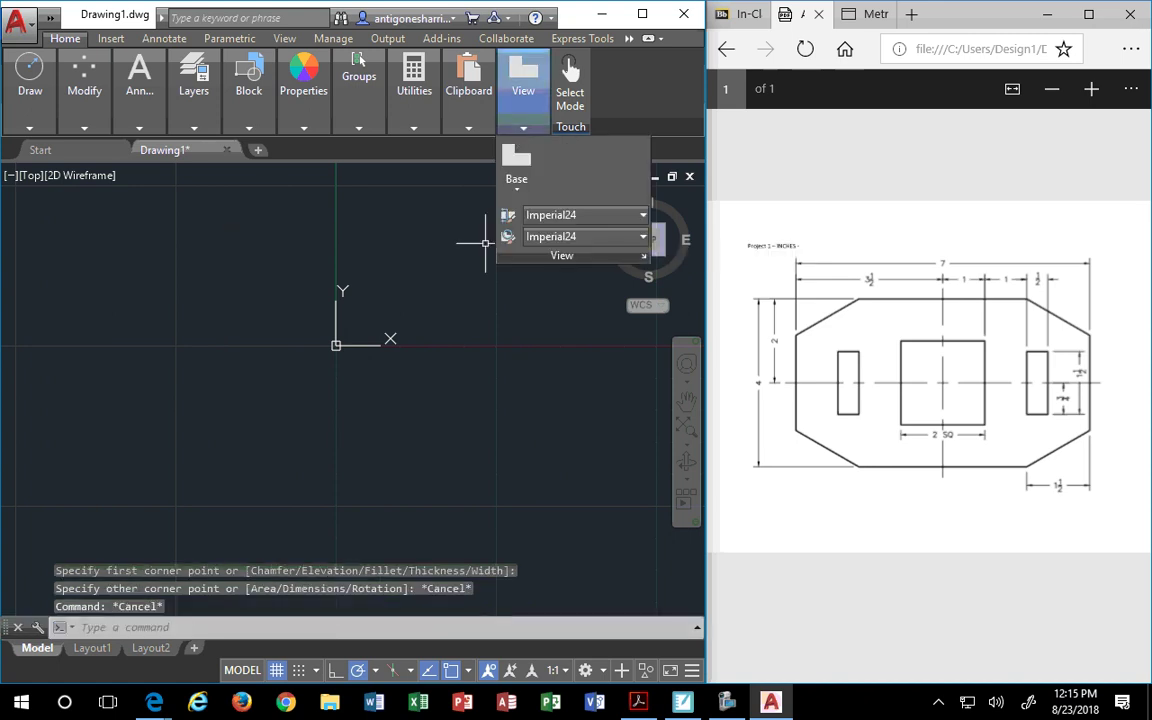
pyautogui.moveTo(395, 284)
pyautogui.mouseDown(button='middle')
pyautogui.moveTo(275, 352)
pyautogui.moveTo(126, 326)
pyautogui.mouseUp(button='middle')
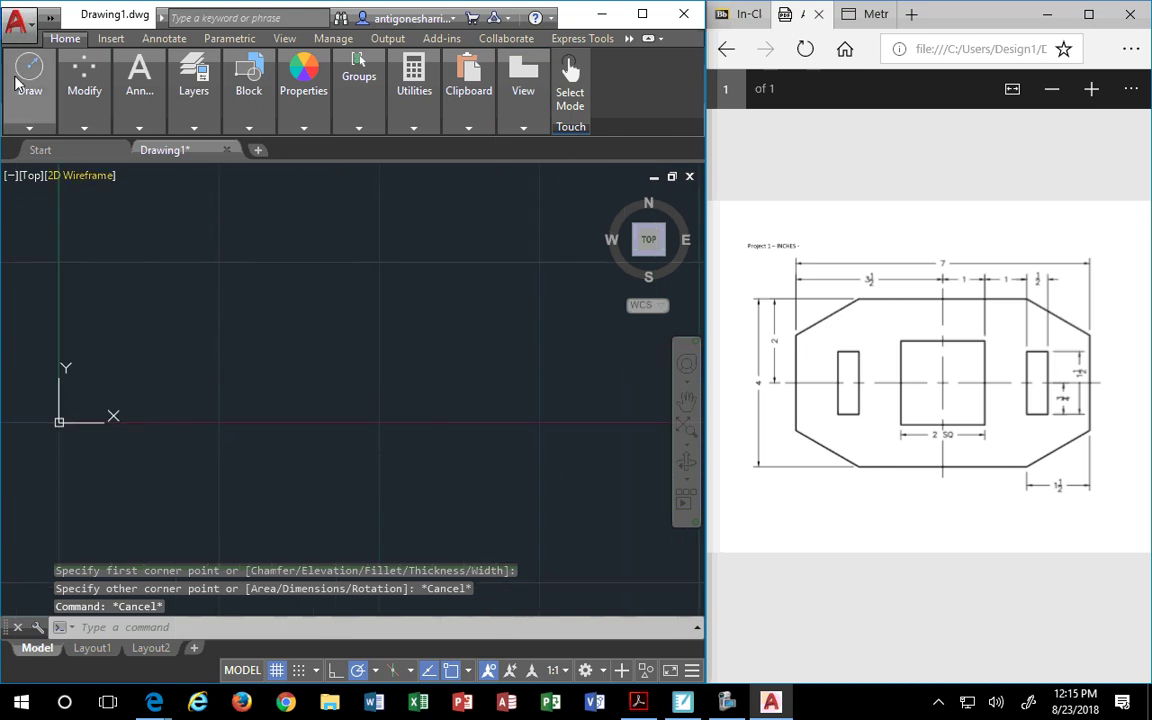
pyautogui.moveTo(30, 90)
pyautogui.click(27, 155)
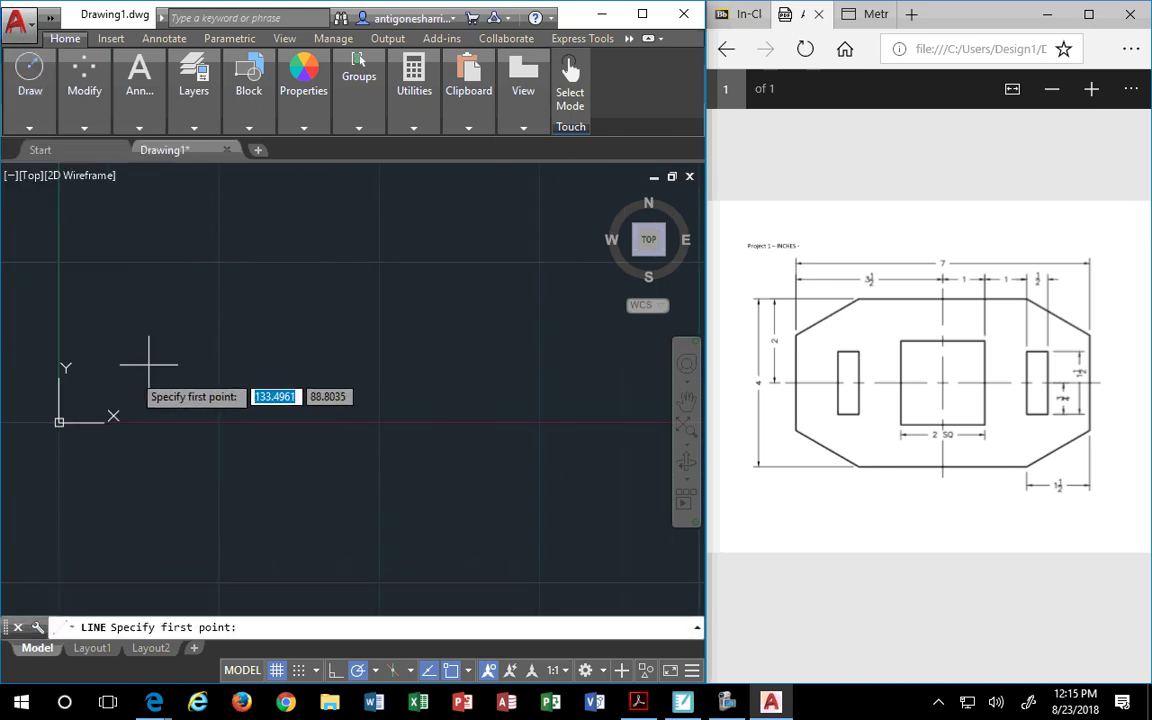
pyautogui.write('0,0')
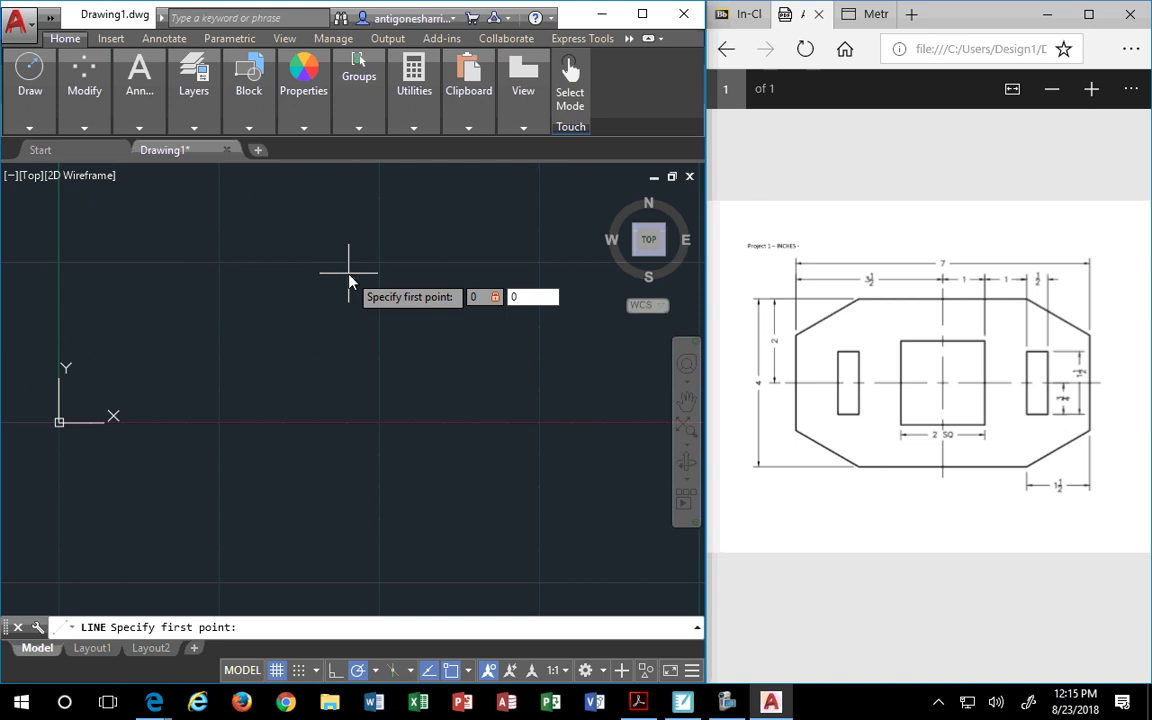
pyautogui.press('Return')
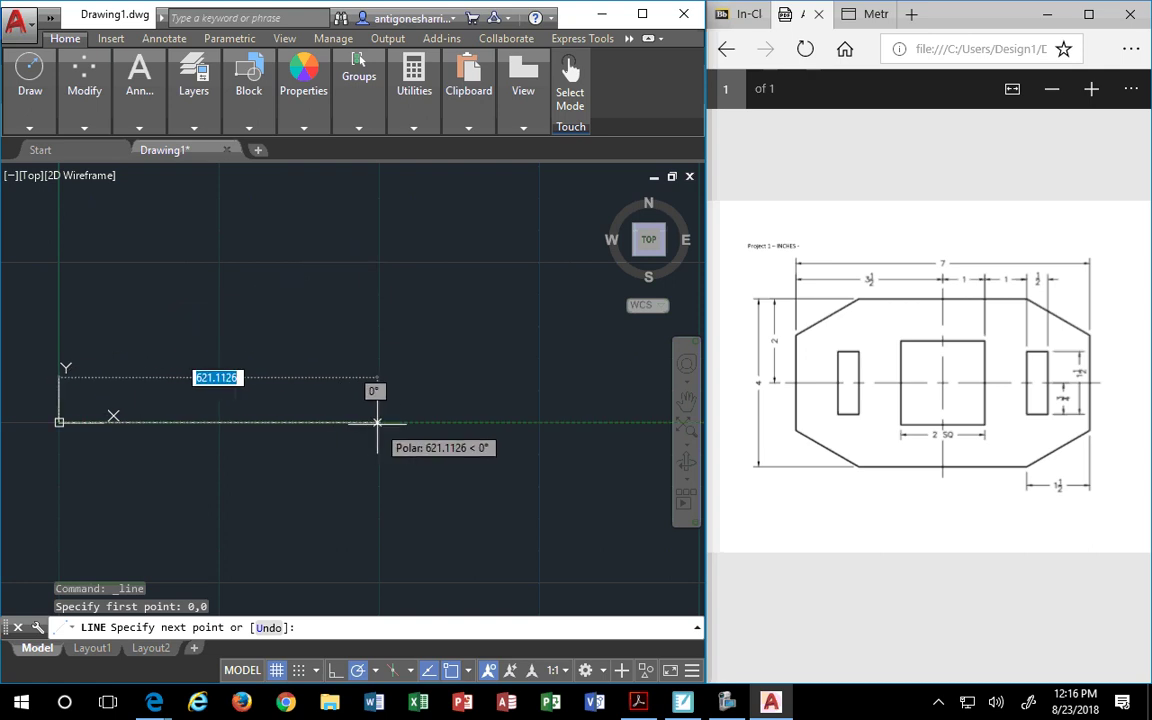
# Draw the 7-inch bottom edge and the 4-inch right edge of the plate.
pyautogui.write('7')
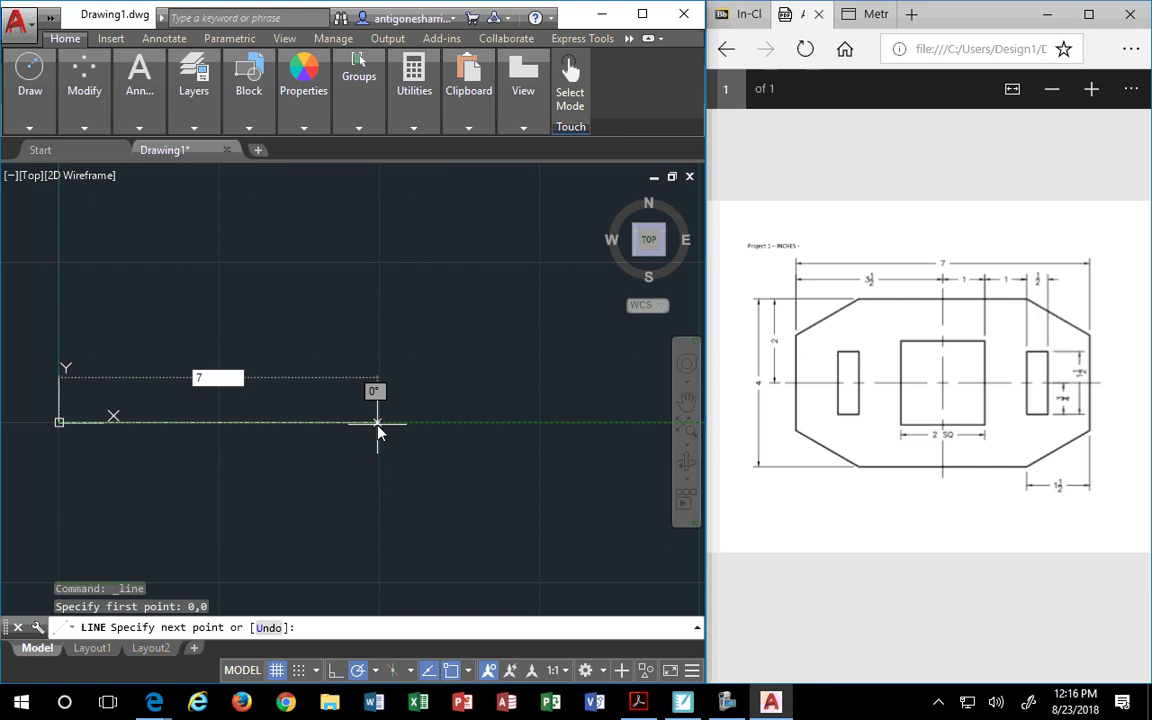
pyautogui.press('Return')
pyautogui.scroll(2, 40, 440)
pyautogui.scroll(2, 140, 390)
pyautogui.scroll(-1, 120, 390)
pyautogui.scroll(2, 118, 400)
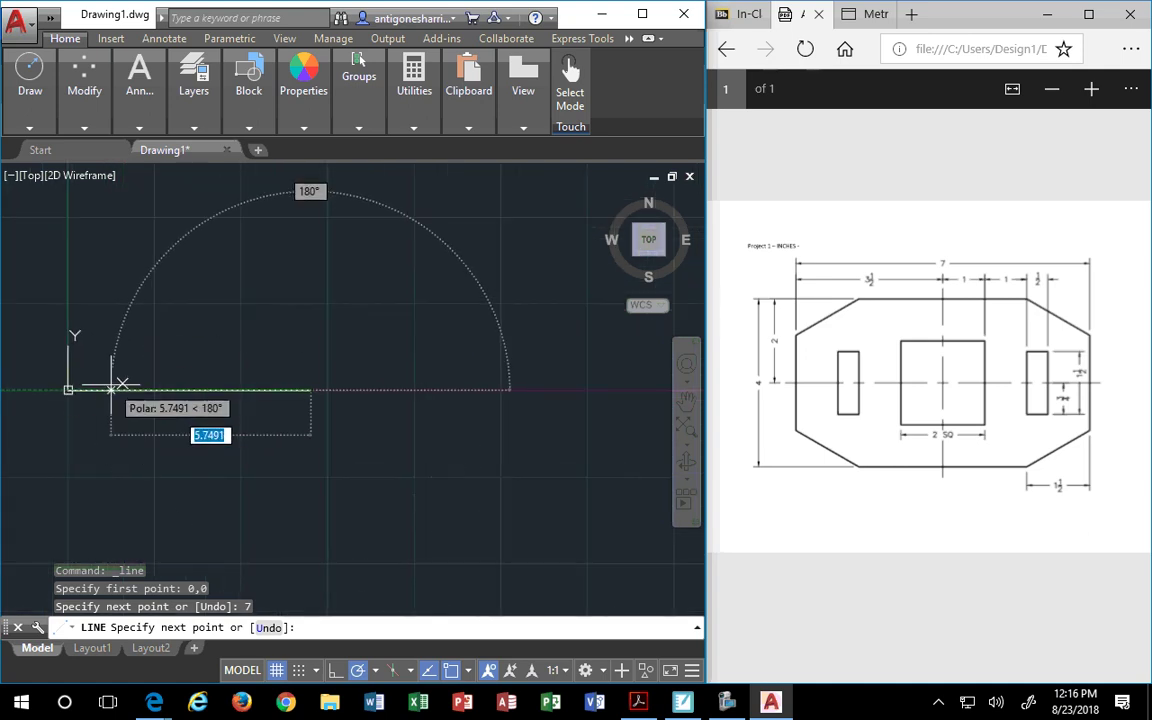
pyautogui.scroll(2, 100, 389)
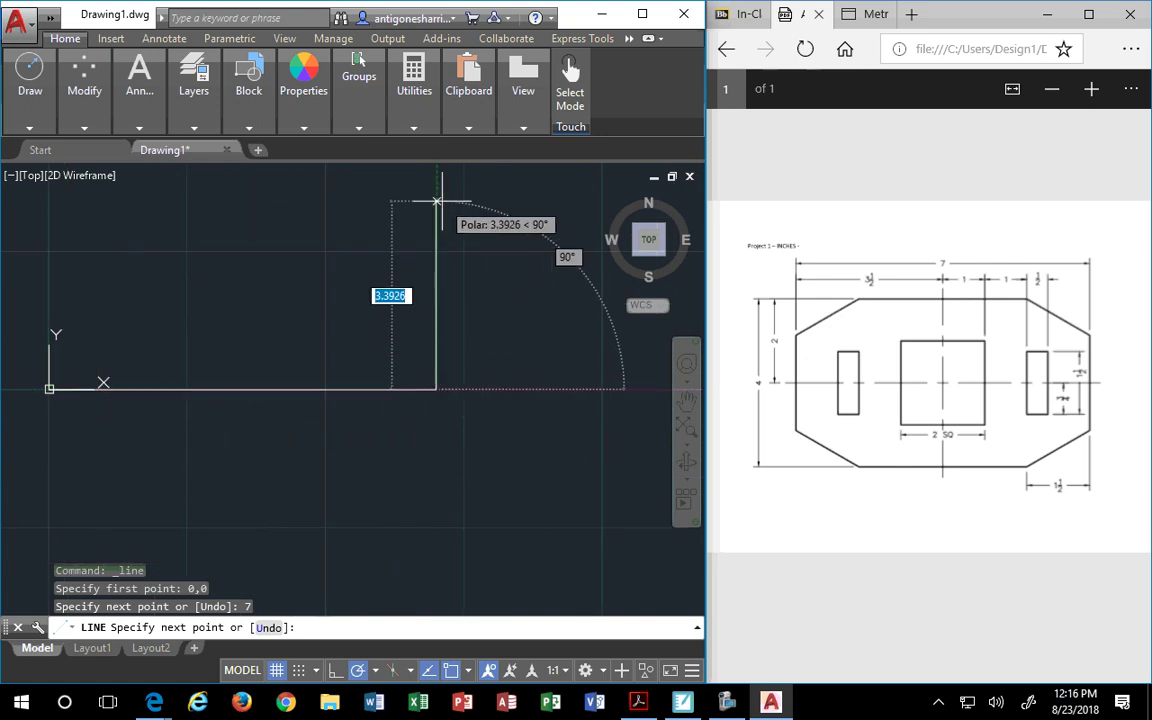
pyautogui.press('BackSpace')
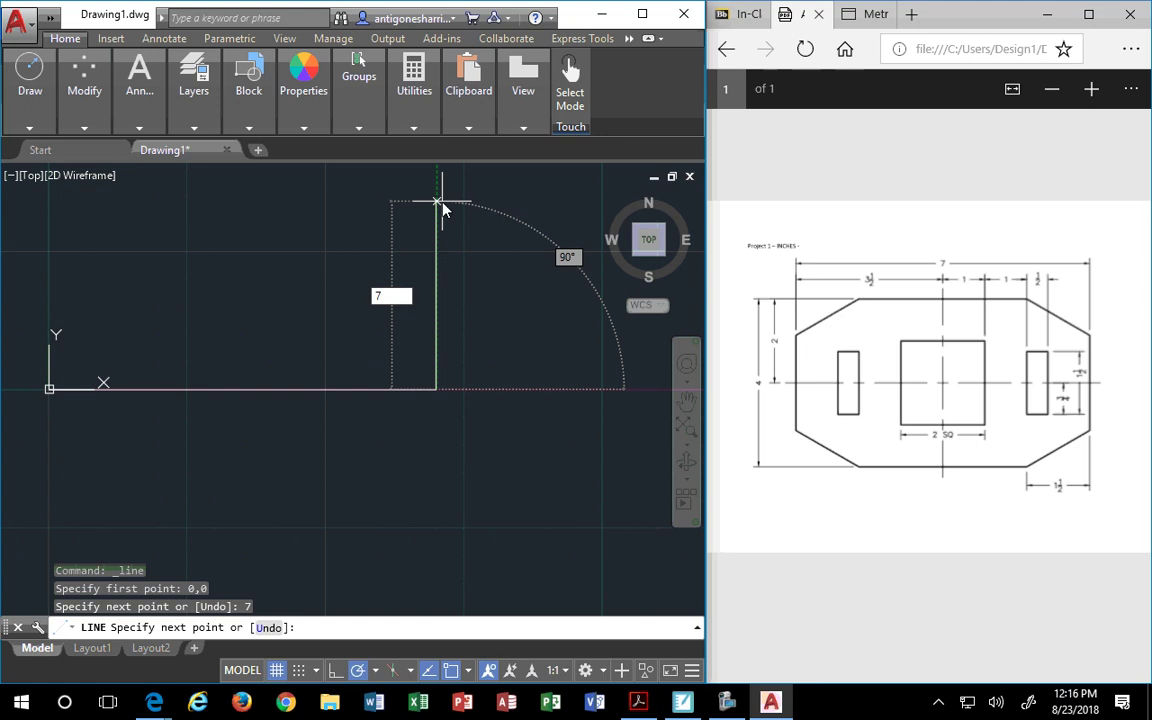
pyautogui.write('4')
pyautogui.press('Return')
# Draw the 7-inch top edge and 4-inch left edge to close the outline.
pyautogui.moveTo(355, 257)
pyautogui.mouseDown(button='middle')
pyautogui.moveTo(368, 327)
pyautogui.moveTo(342, 249)
pyautogui.moveTo(342, 324)
pyautogui.moveTo(357, 332)
pyautogui.moveTo(387, 239)
pyautogui.moveTo(393, 319)
pyautogui.moveTo(409, 342)
pyautogui.mouseUp(button='middle')
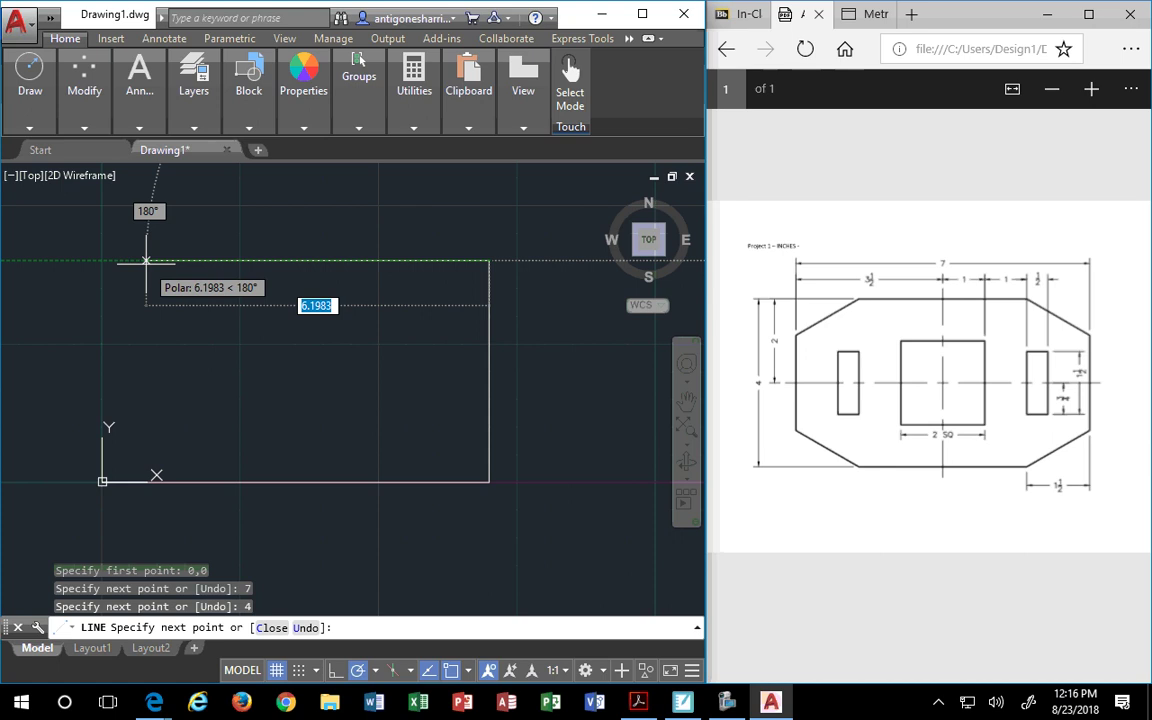
pyautogui.write('7')
pyautogui.press('Return')
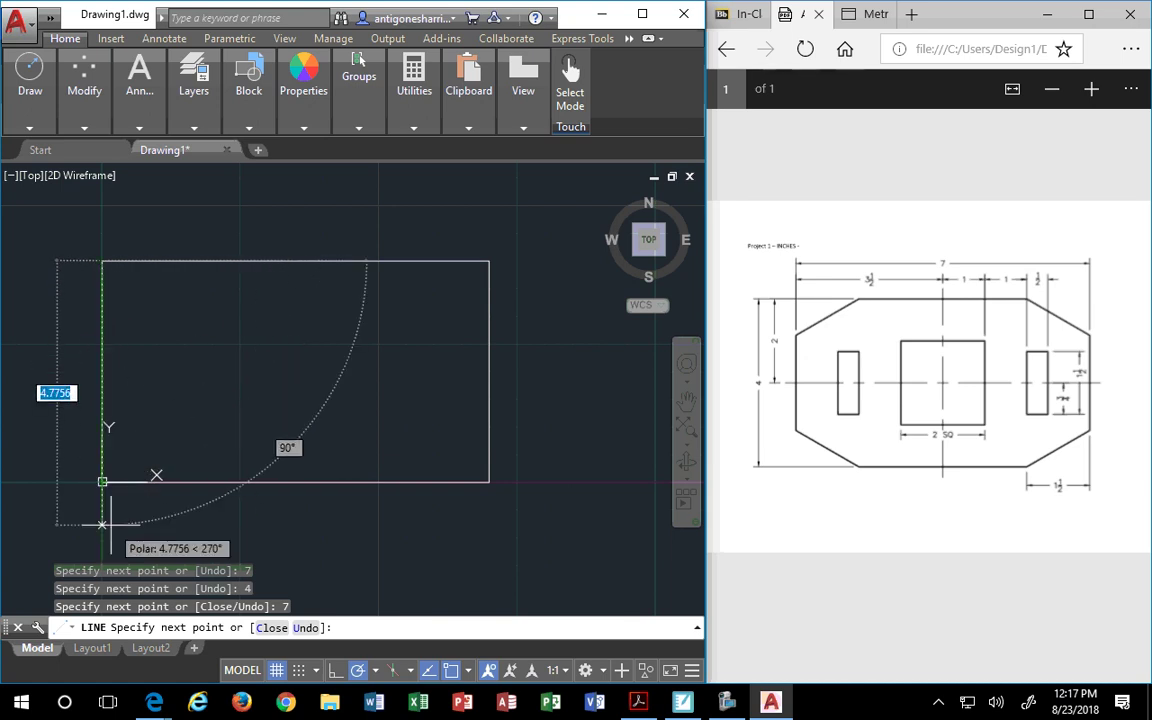
pyautogui.write('4')
pyautogui.press('Return')
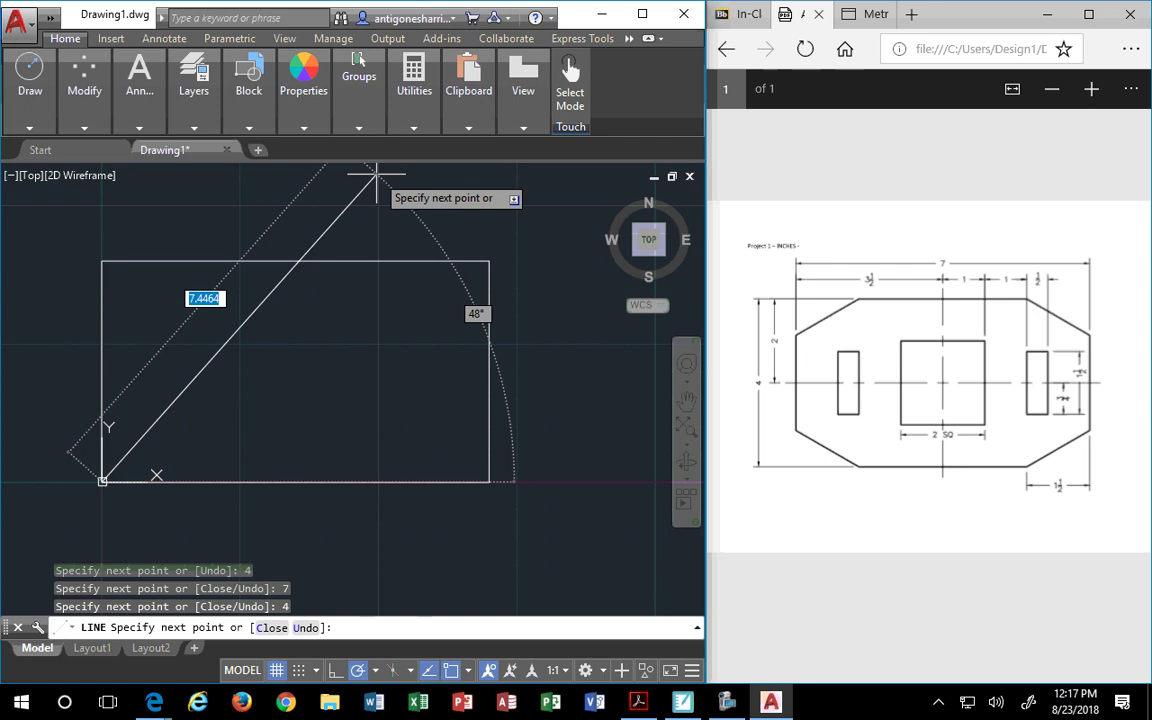
# End LINE, check the outline by selecting and deselecting it, and expand the Modify panel.
pyautogui.press('Escape')
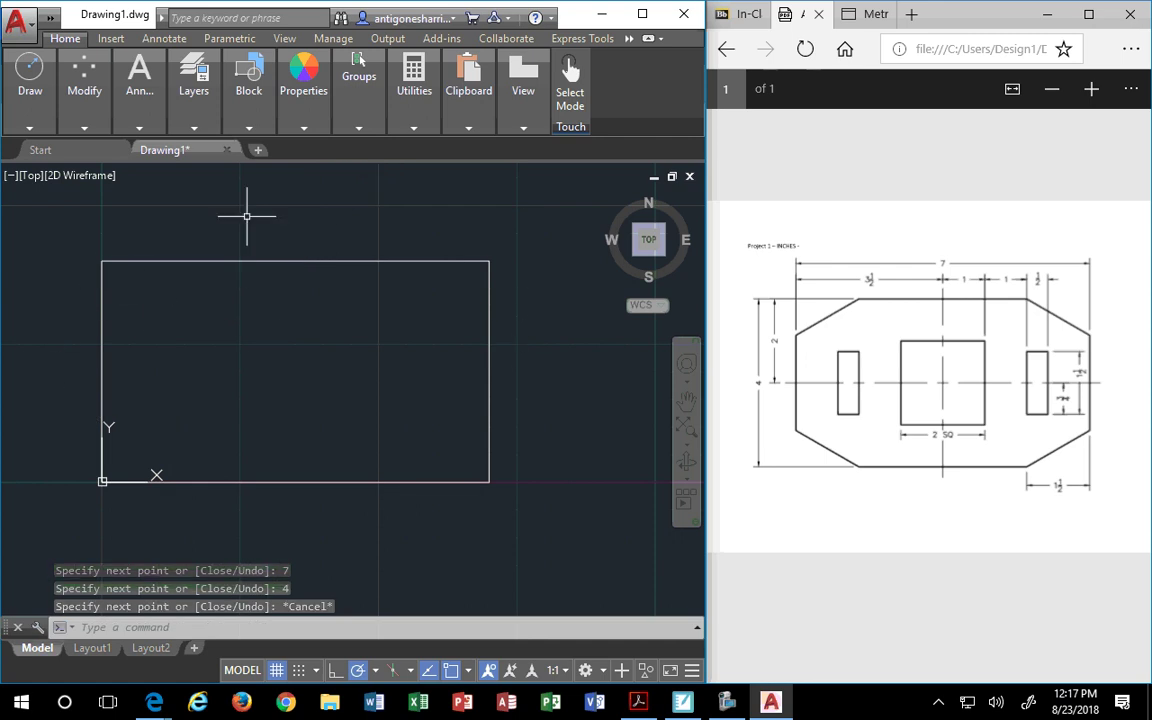
pyautogui.click(73, 231)
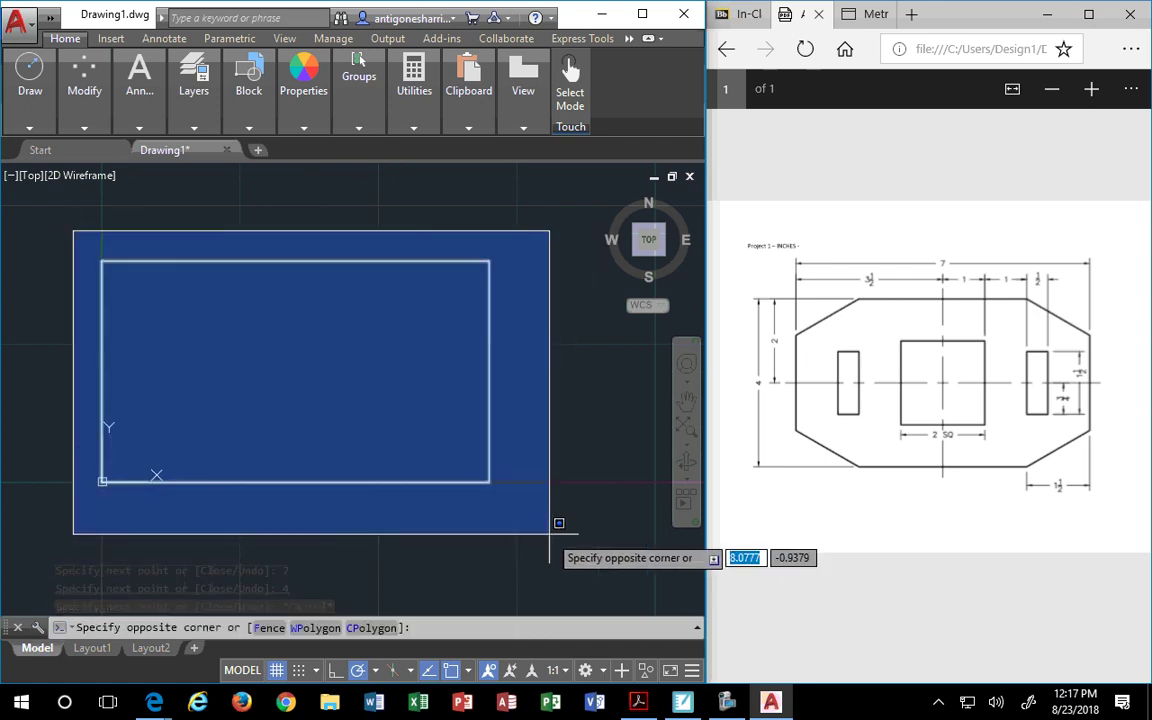
pyautogui.click(518, 523)
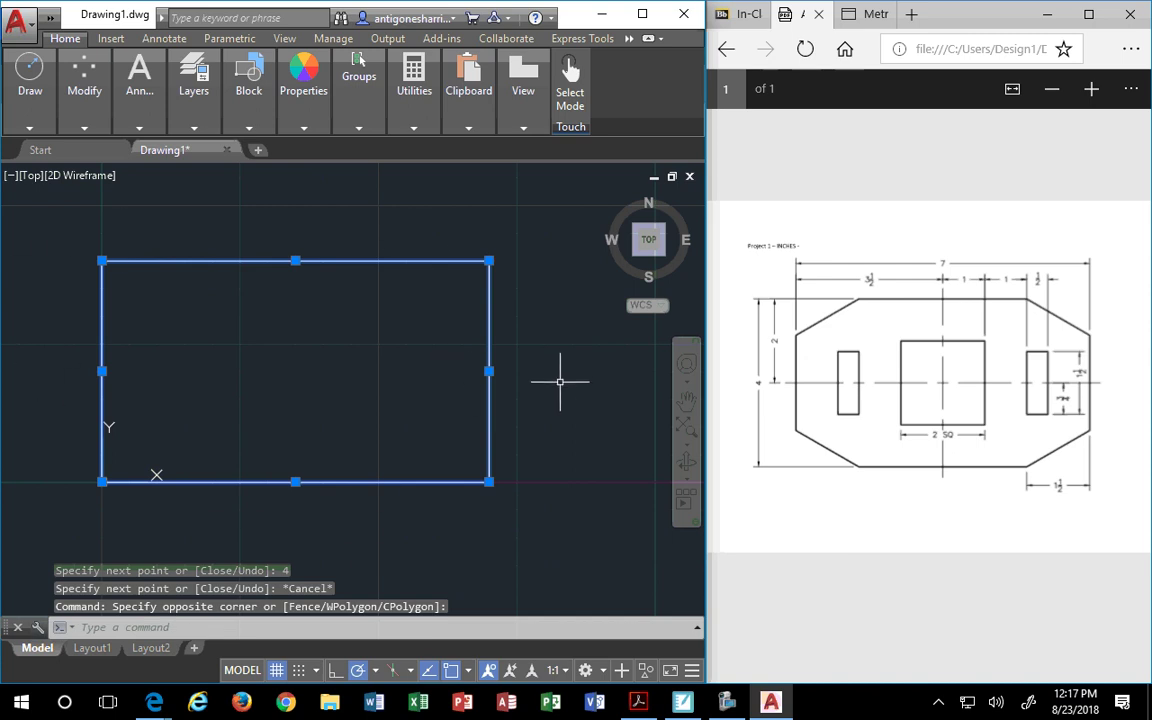
pyautogui.press('Escape')
pyautogui.press('Escape')
pyautogui.press('Escape')
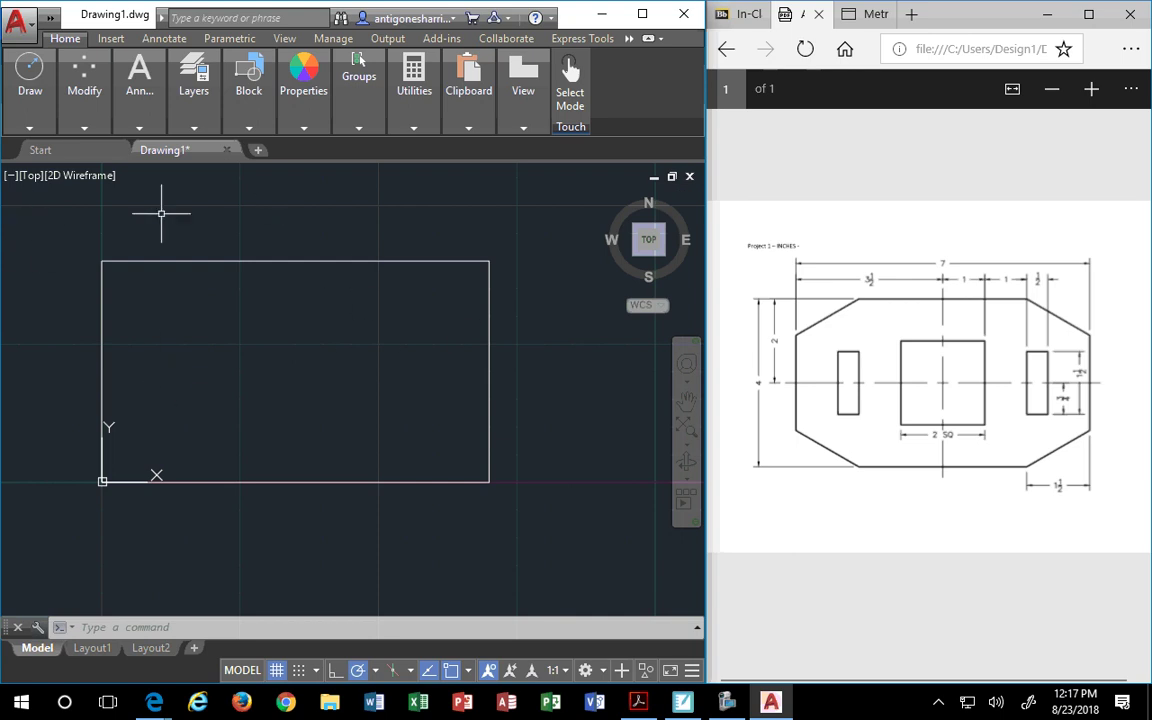
pyautogui.click(85, 129)
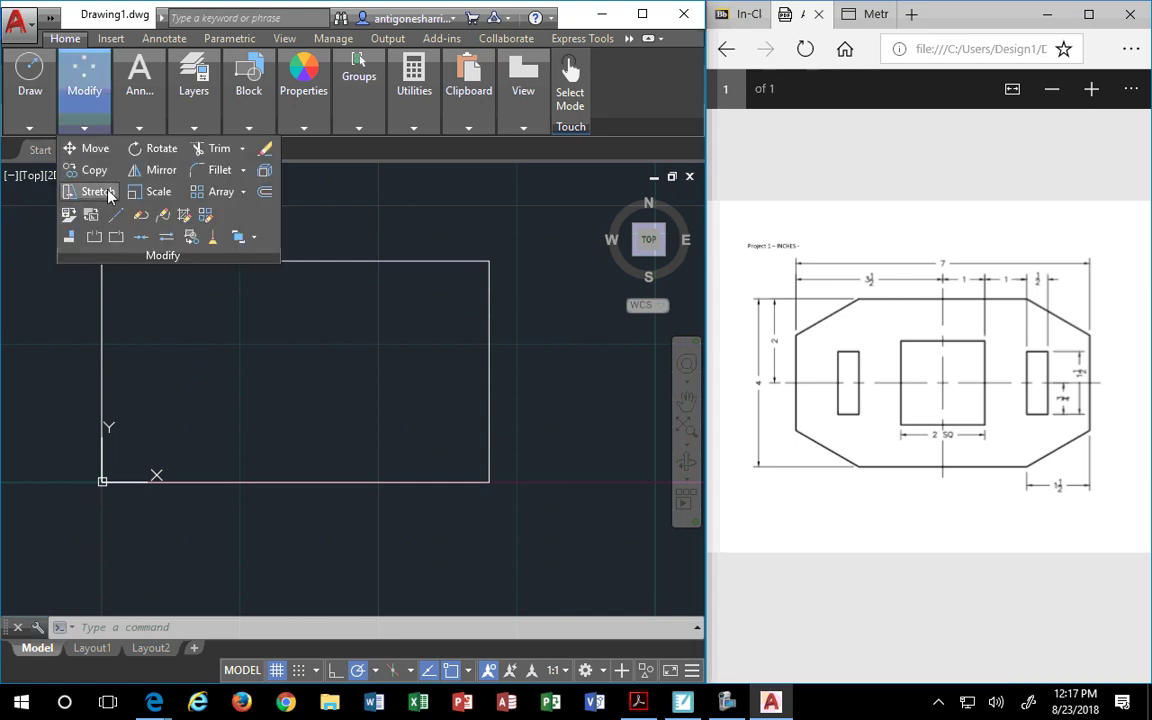
# Offset the outline's left edge 3.5 inches right to make a vertical middle line.
pyautogui.click(265, 196)
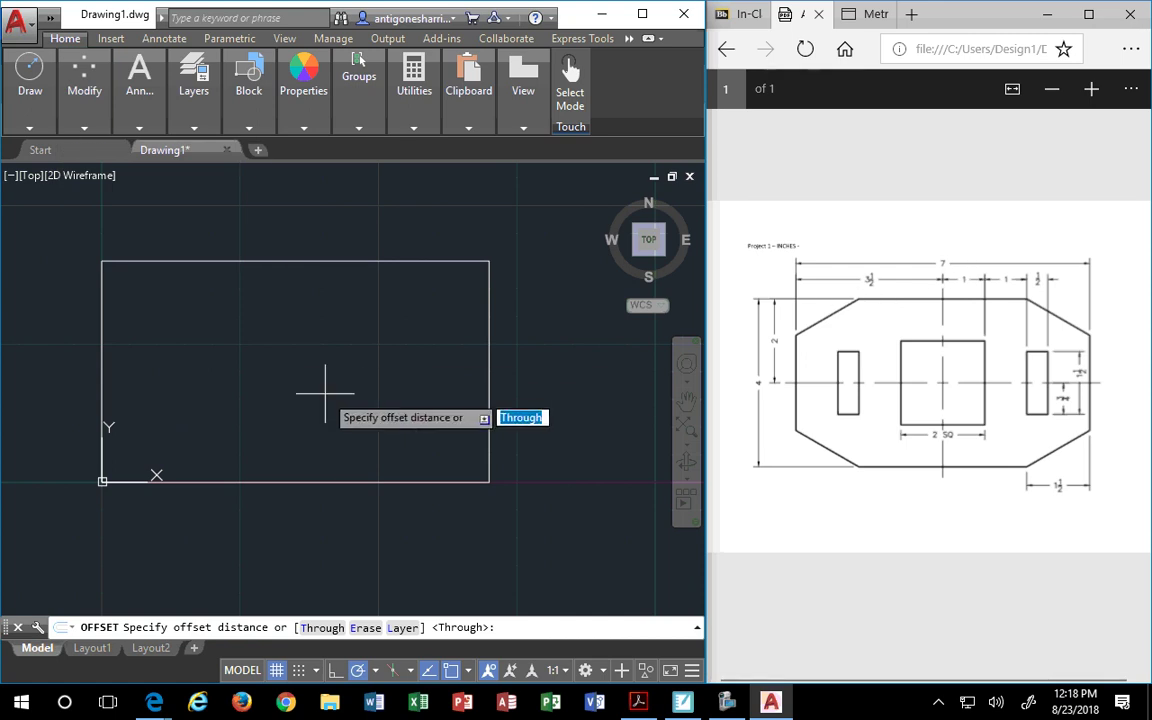
pyautogui.write('3.5')
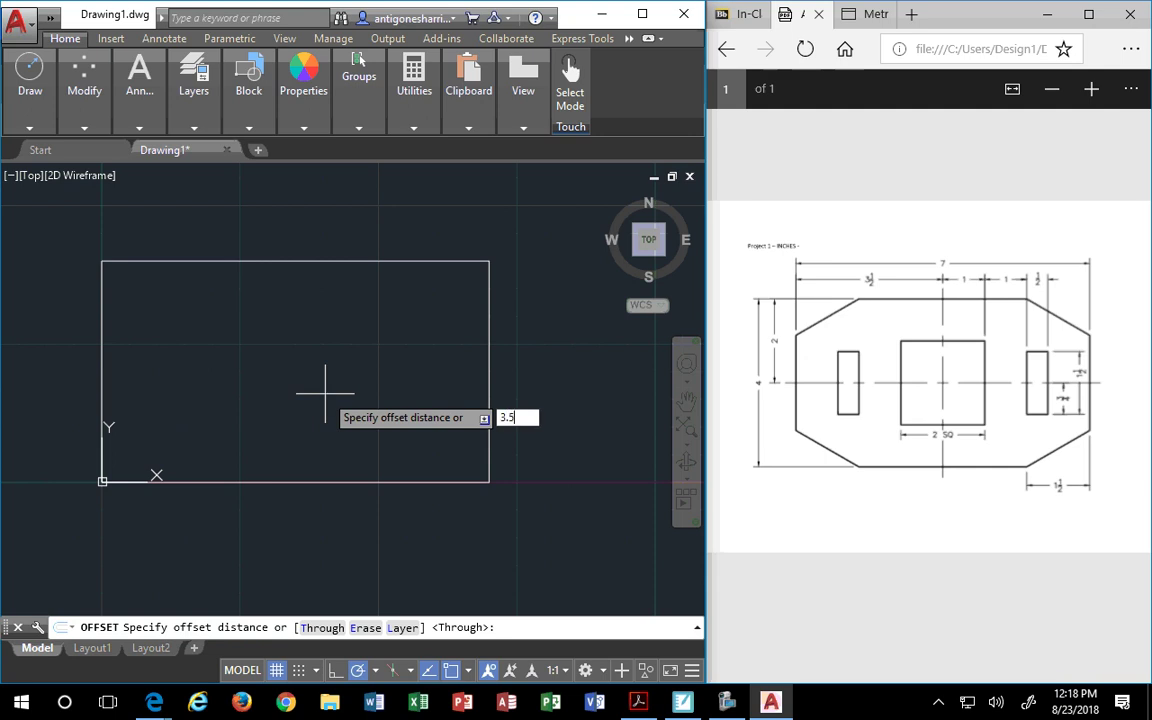
pyautogui.press('Return')
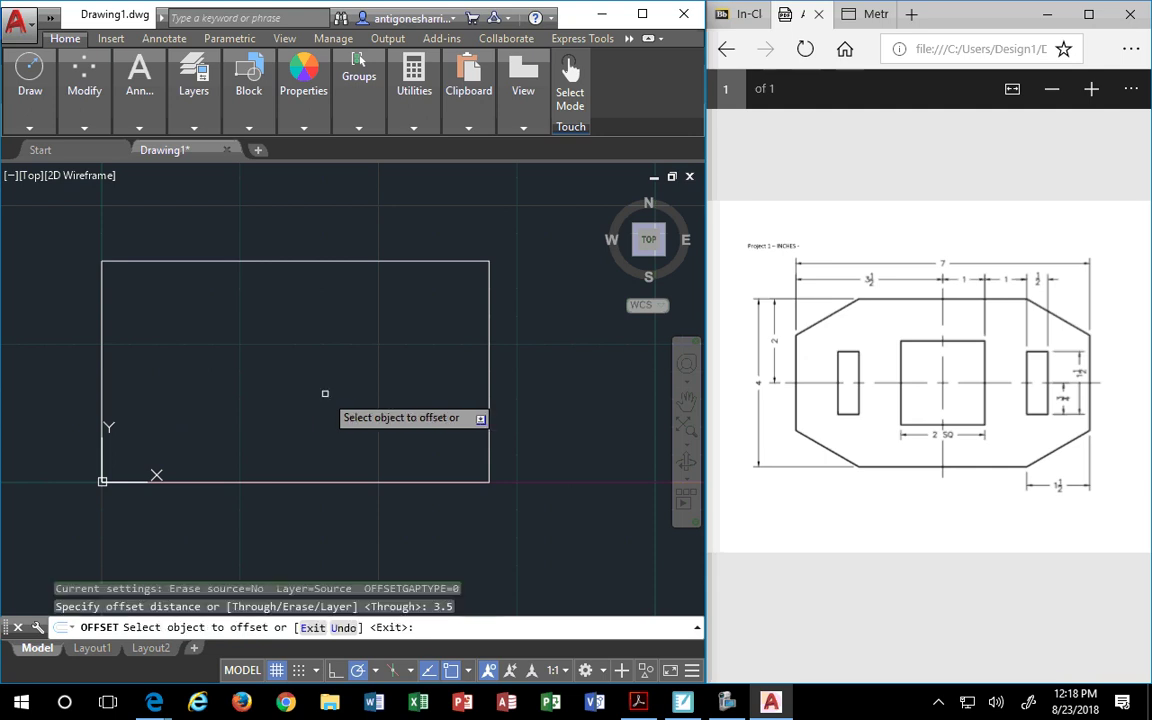
pyautogui.click(103, 326)
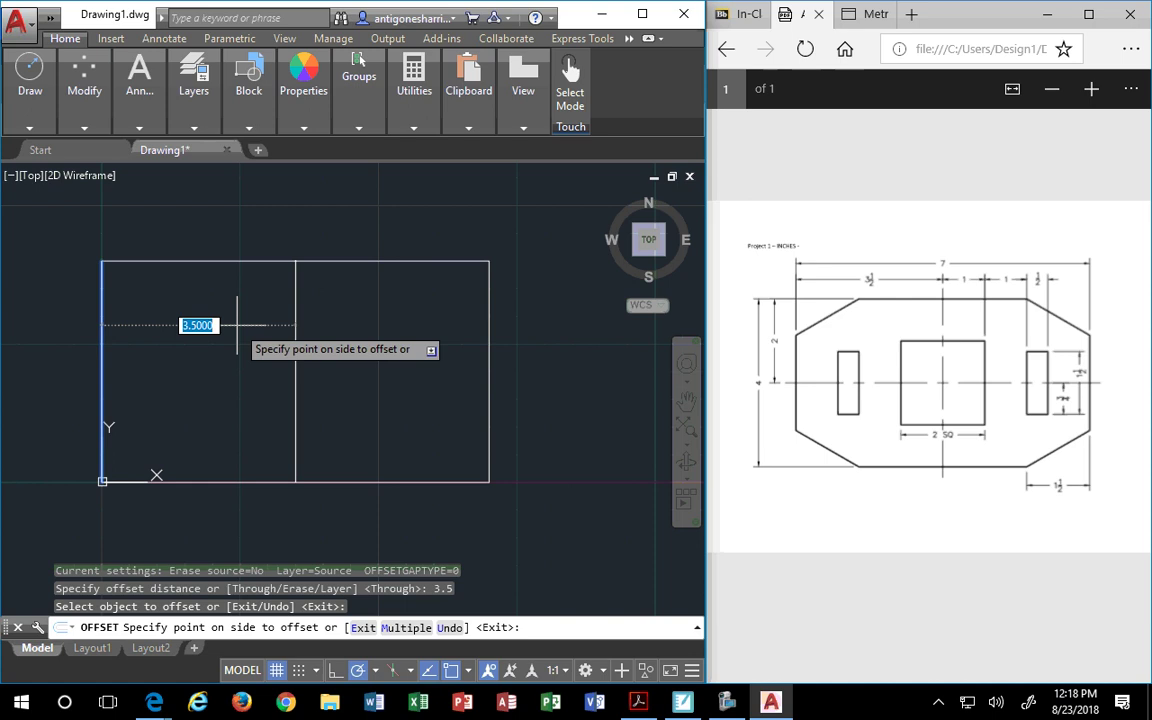
pyautogui.click(237, 325)
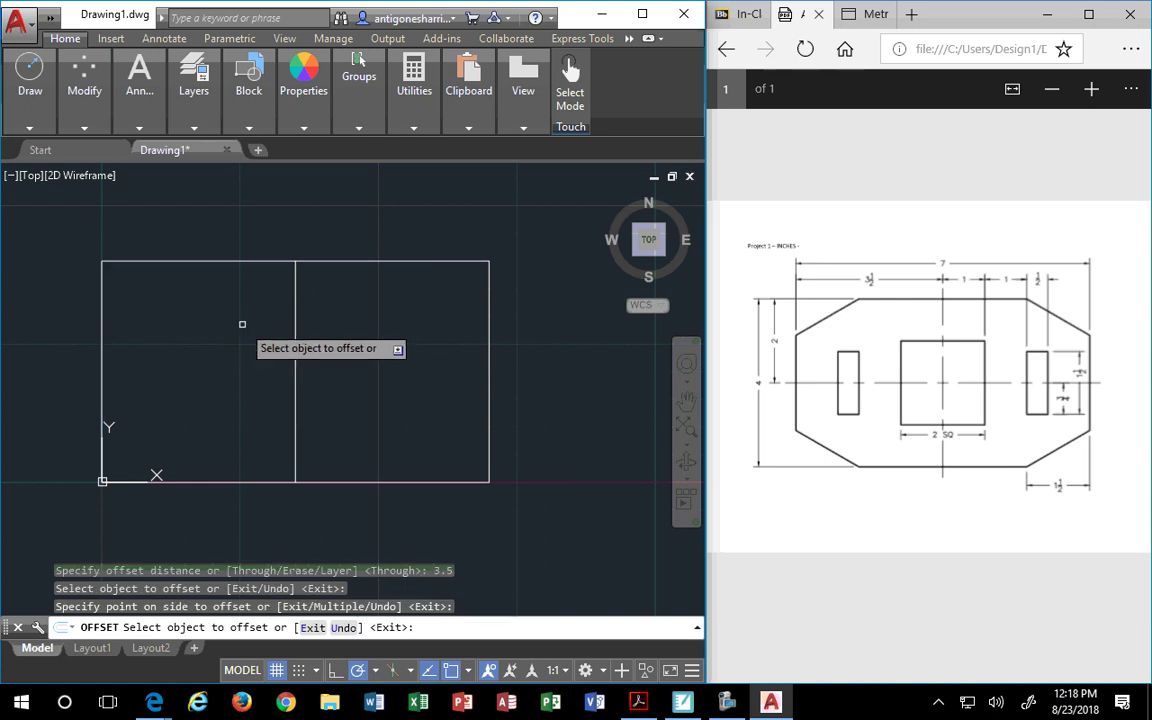
pyautogui.press('Return')
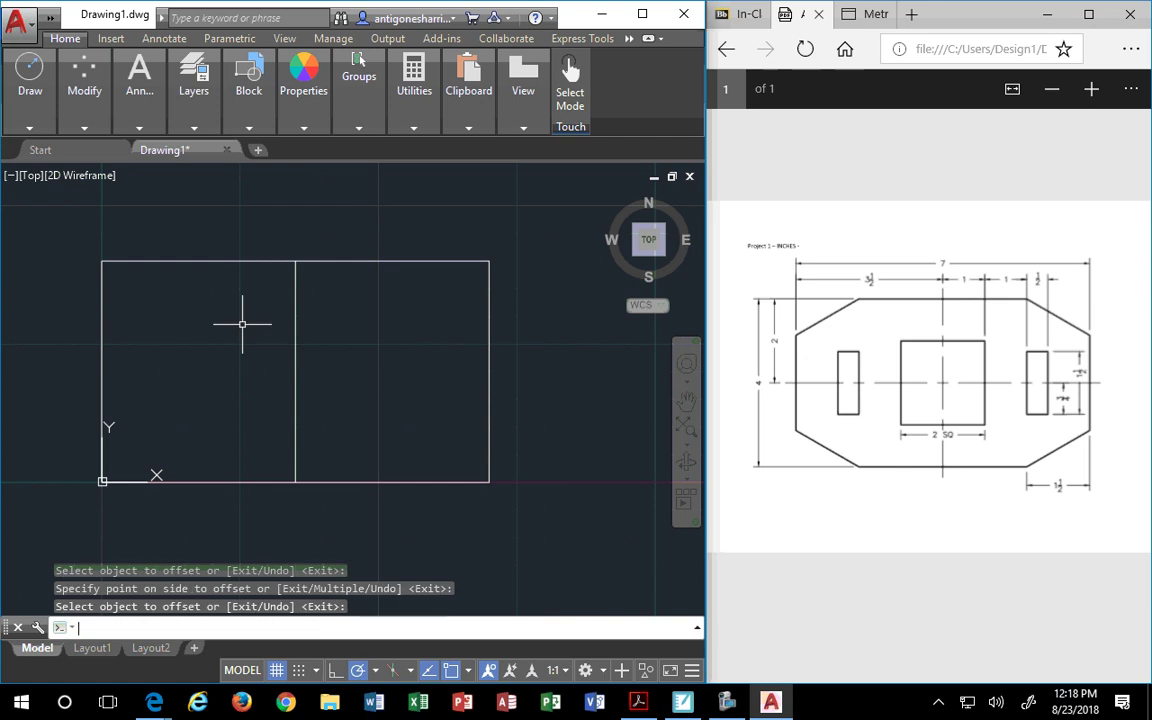
# Offset the top edge 2 inches down to make a horizontal middle line.
pyautogui.press('Return')
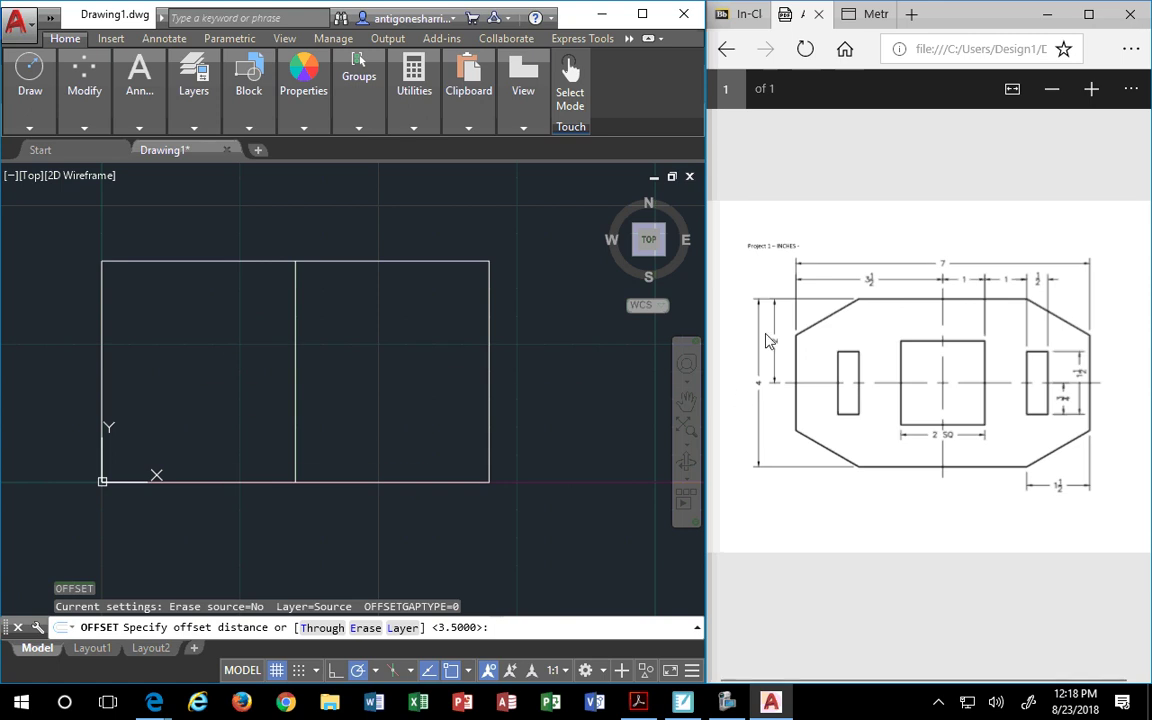
pyautogui.write('2')
pyautogui.press('Return')
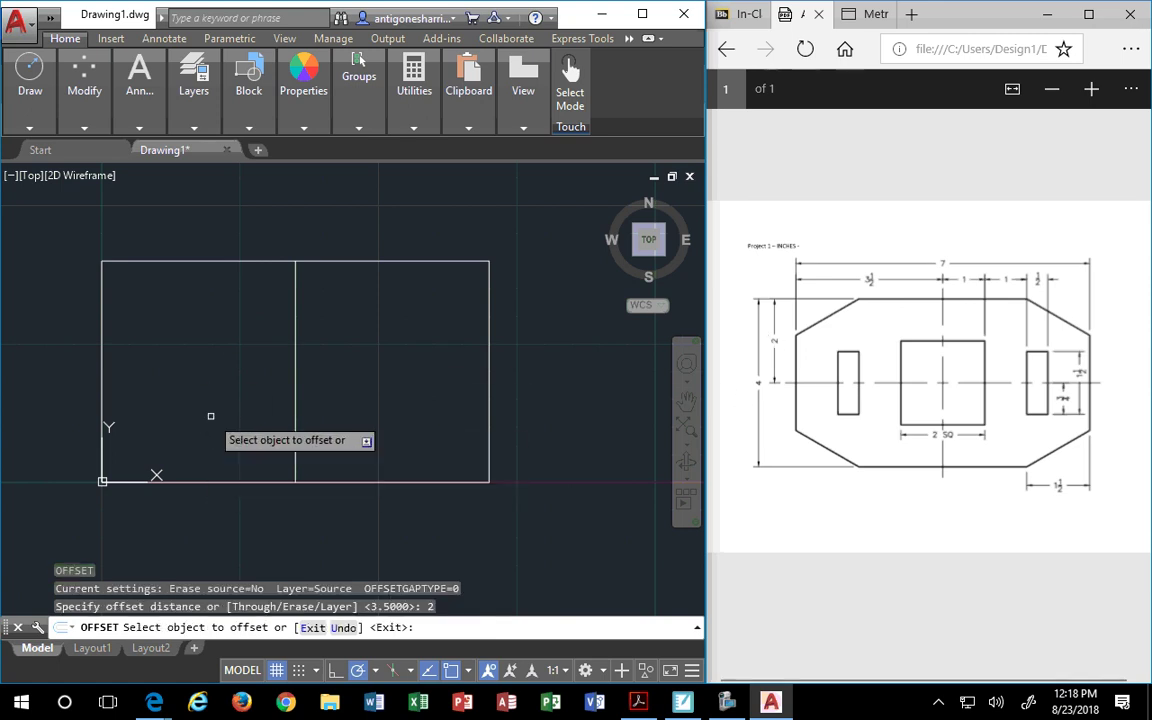
pyautogui.click(221, 262)
pyautogui.click(221, 407)
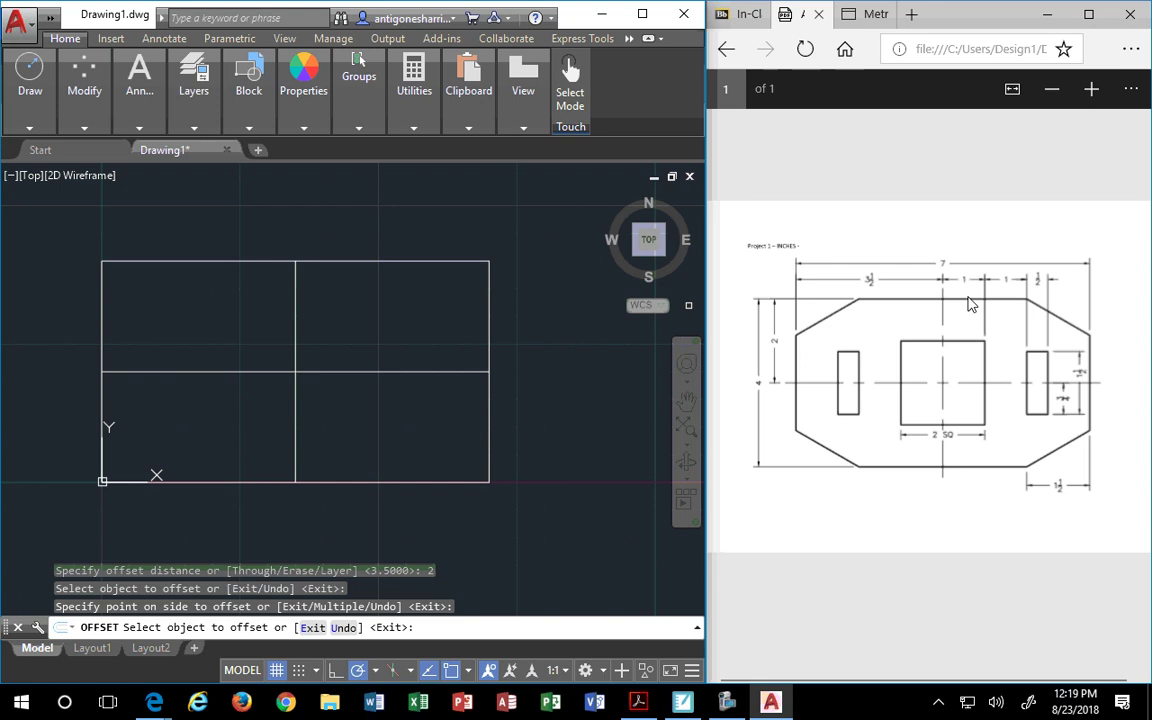
# Offset both middle lines by 1 to each side, framing a central 2 × 2 square.
pyautogui.click(30, 129)
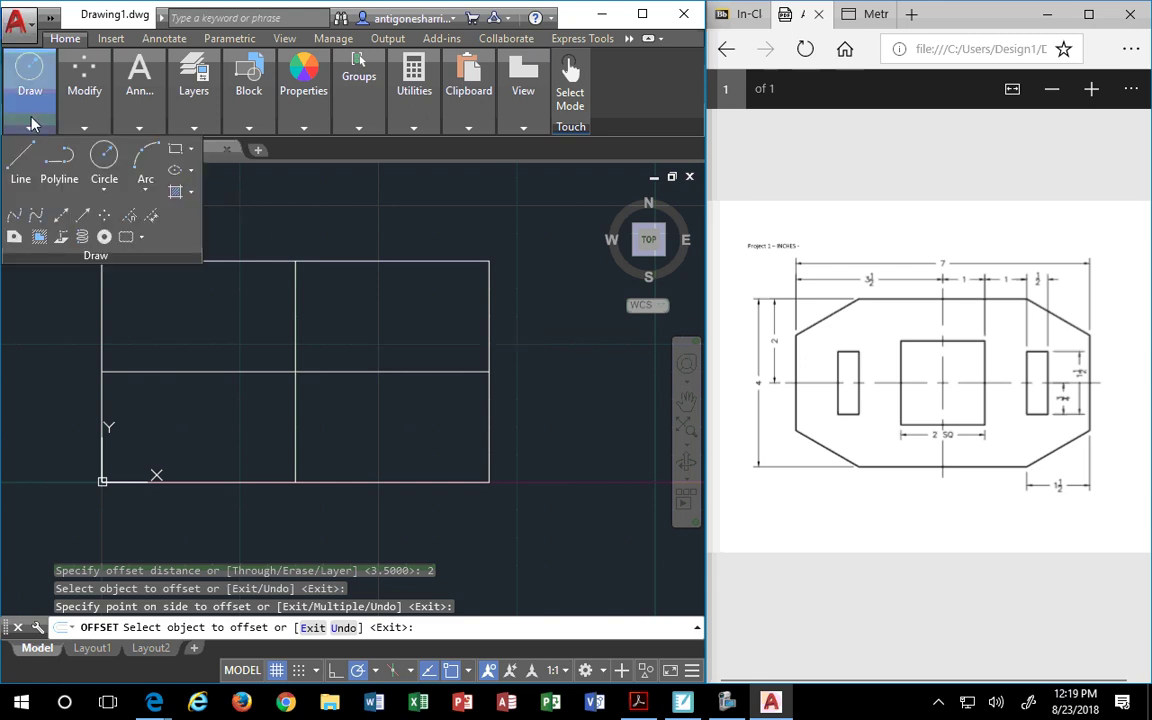
pyautogui.moveTo(95, 125)
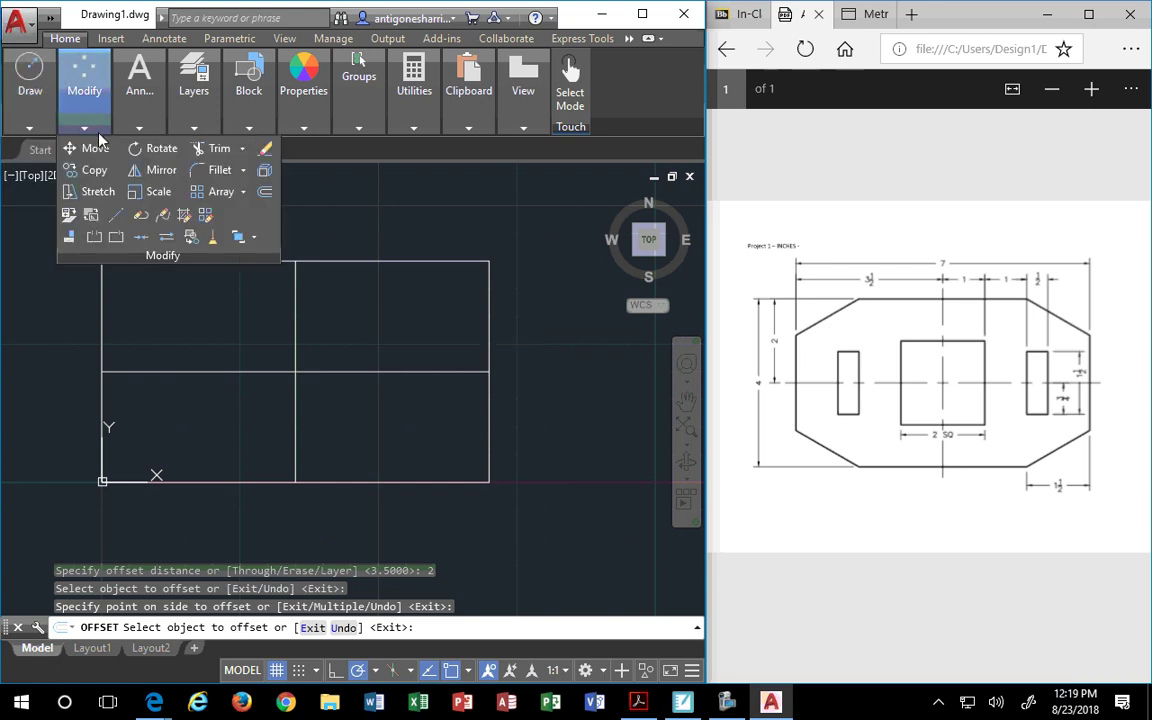
pyautogui.click(263, 193)
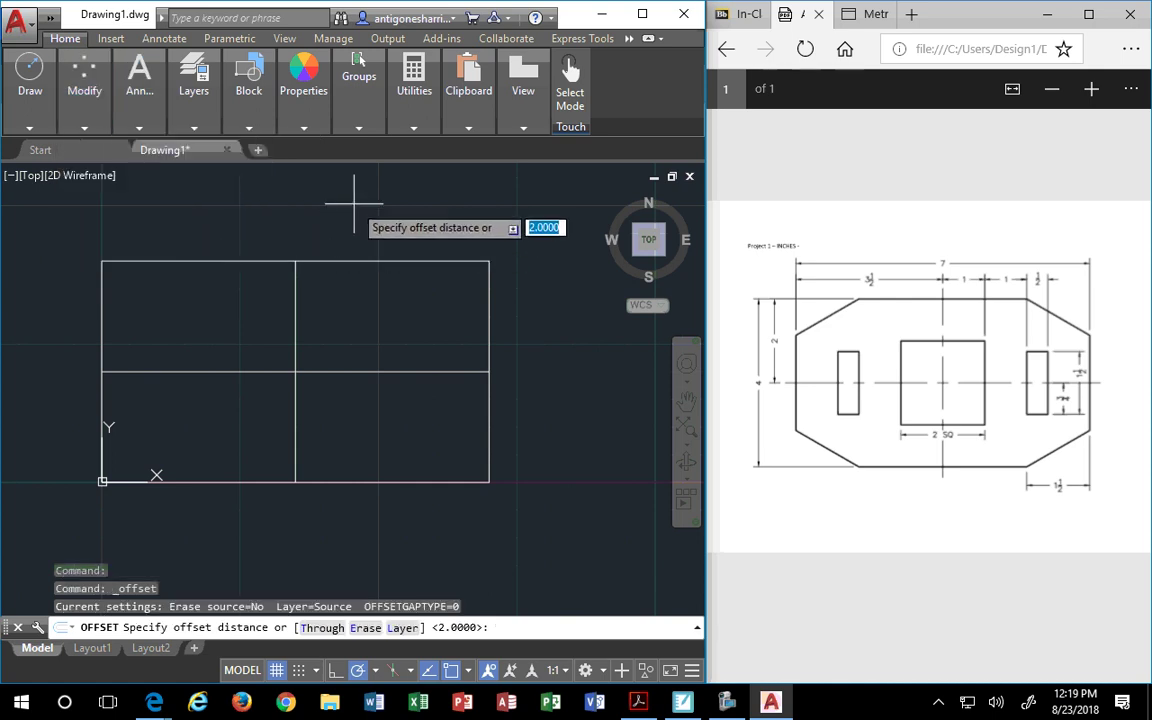
pyautogui.write('1')
pyautogui.press('Return')
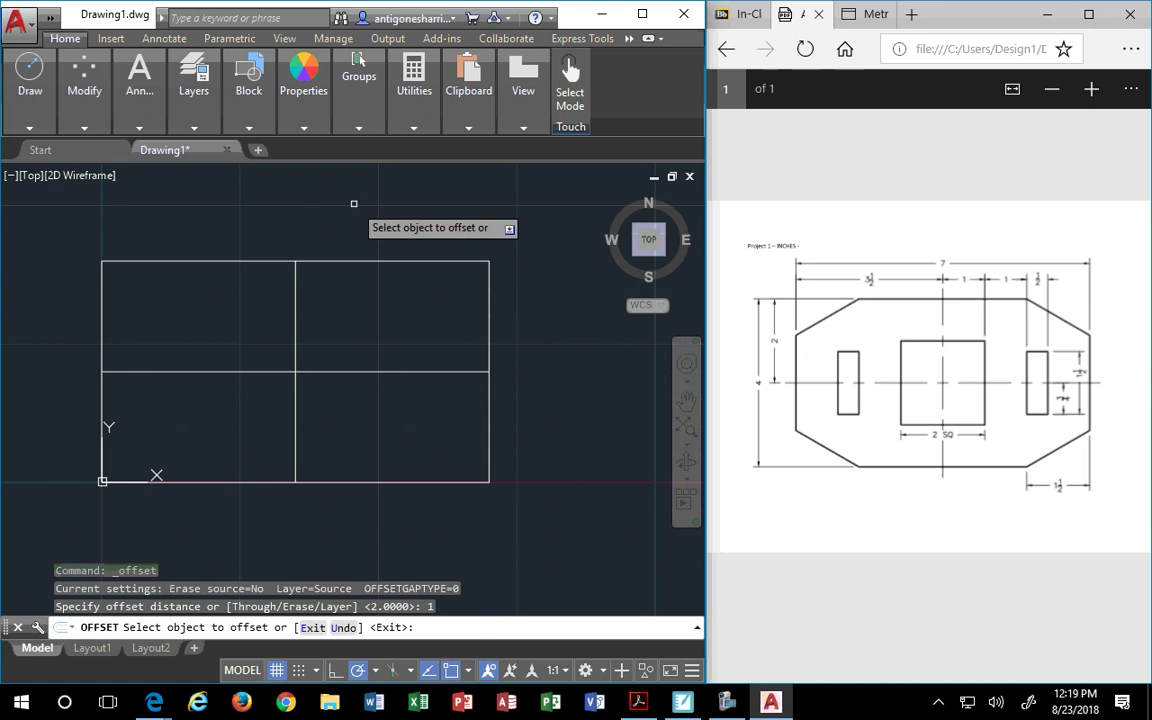
pyautogui.click(348, 372)
pyautogui.click(349, 316)
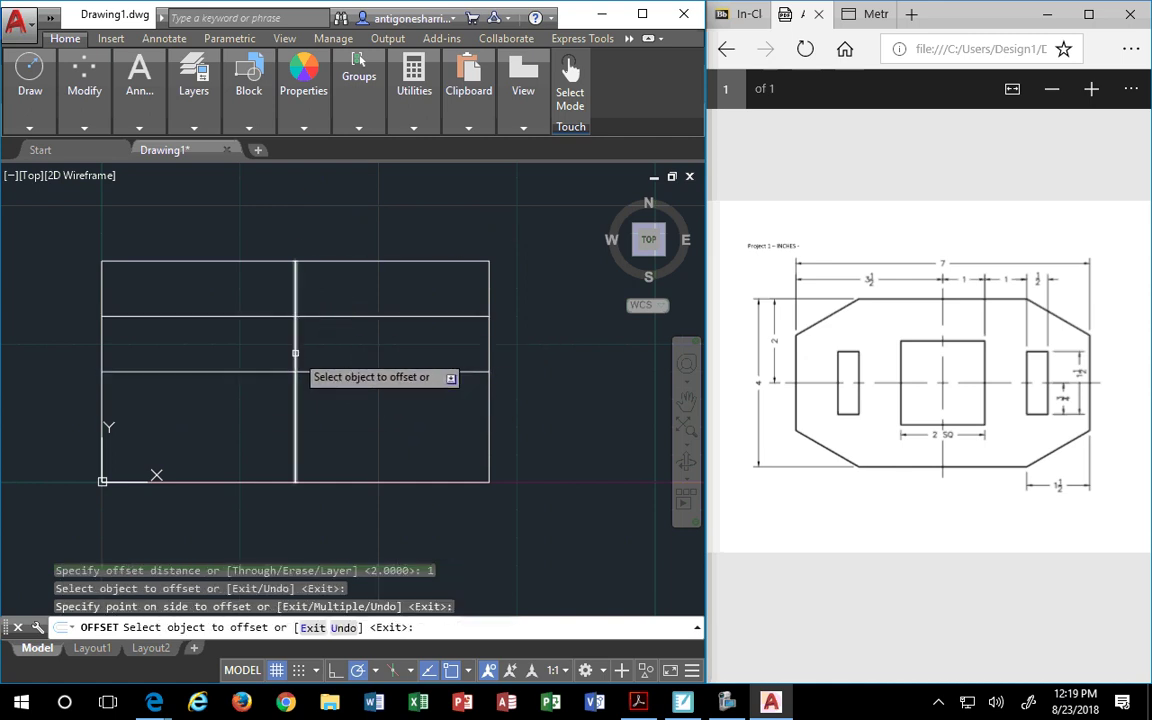
pyautogui.click(296, 352)
pyautogui.click(368, 347)
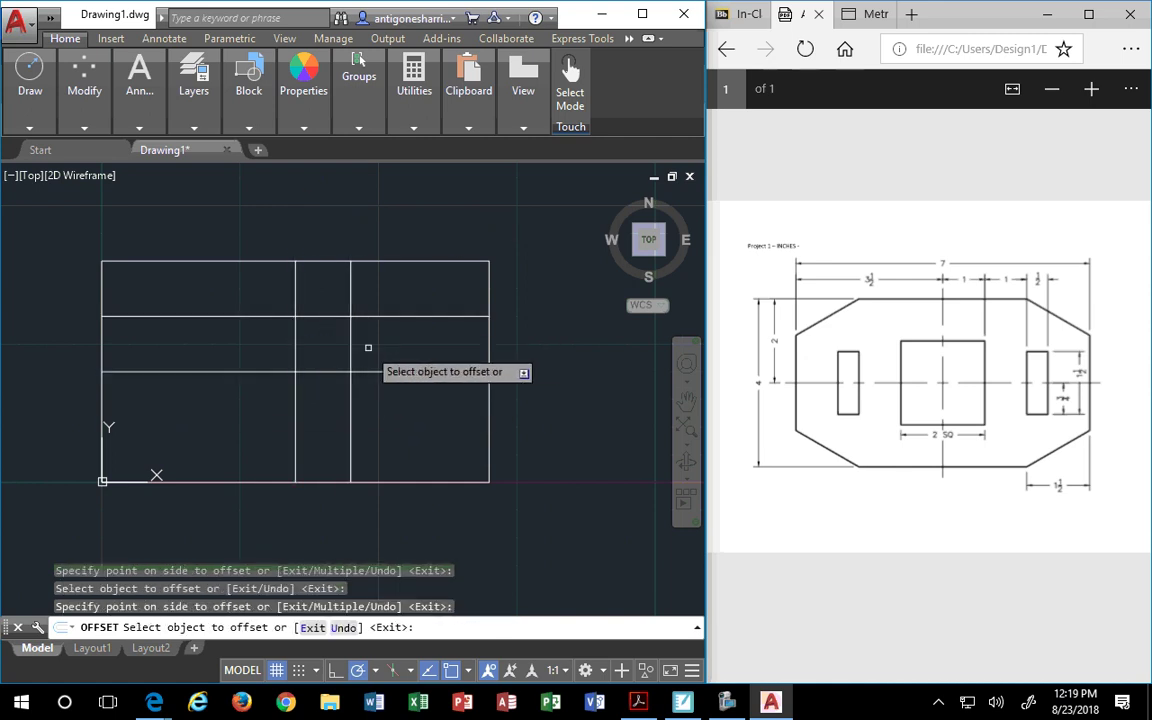
pyautogui.click(296, 342)
pyautogui.click(262, 345)
pyautogui.click(280, 373)
pyautogui.click(283, 405)
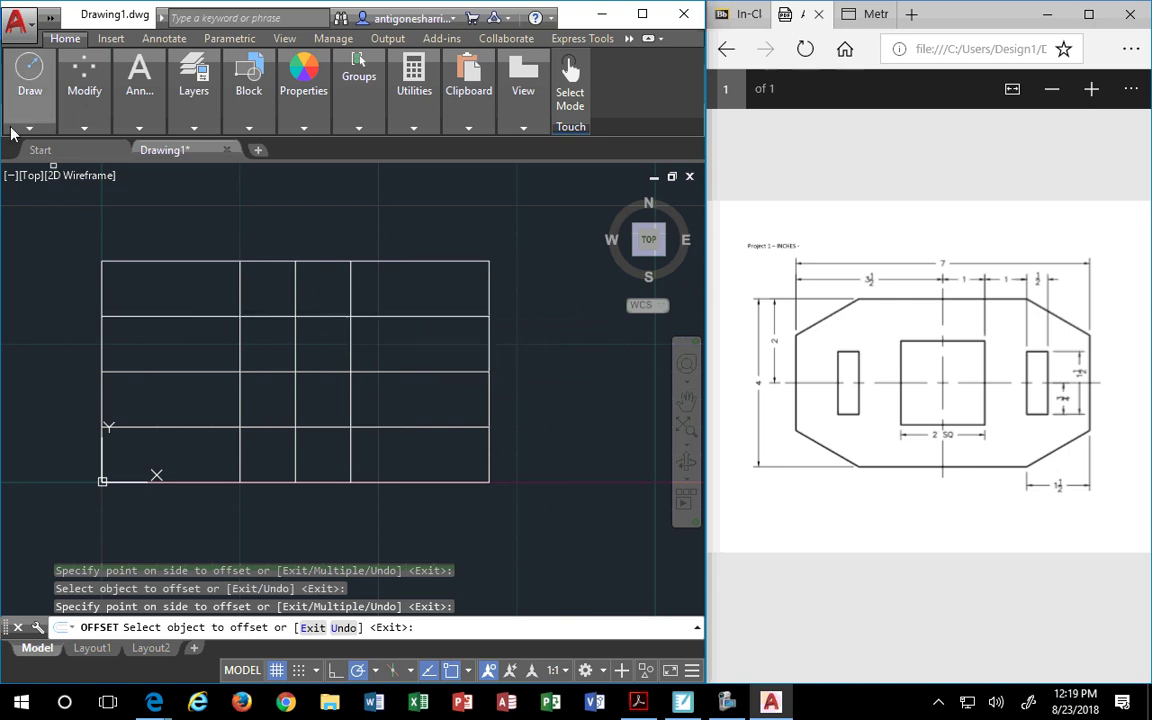
# Start Trim and pick the four 1-unit guide lines as cutting edges.
pyautogui.click(76, 130)
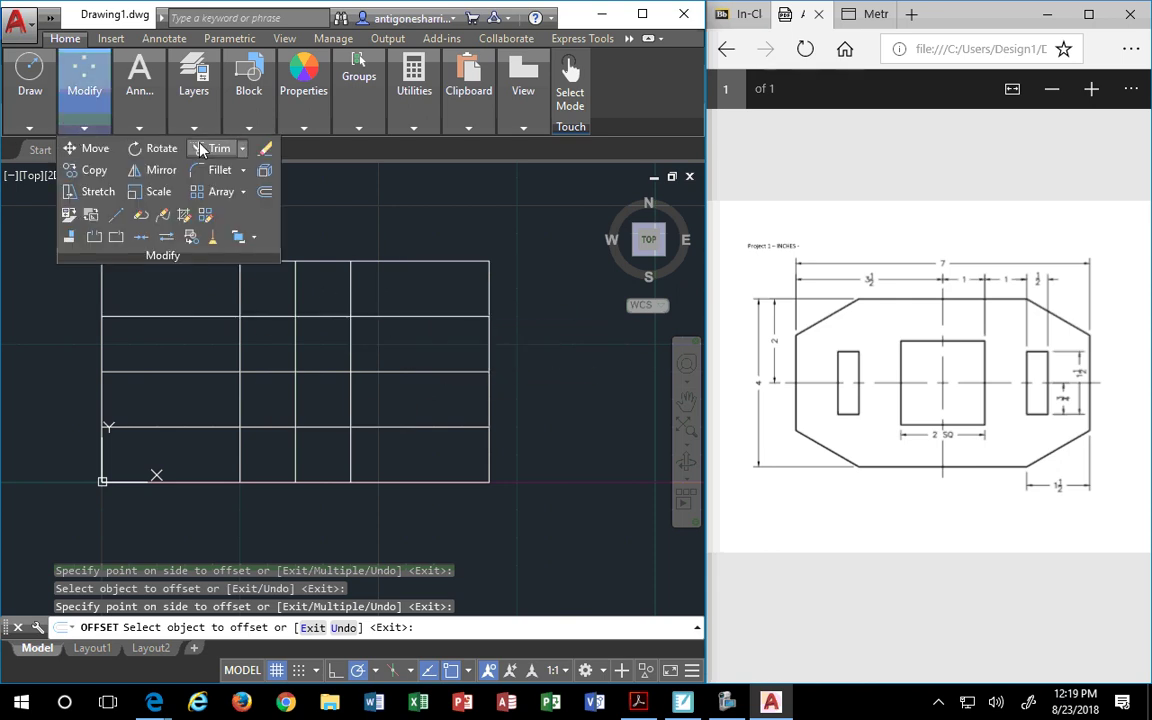
pyautogui.click(243, 149)
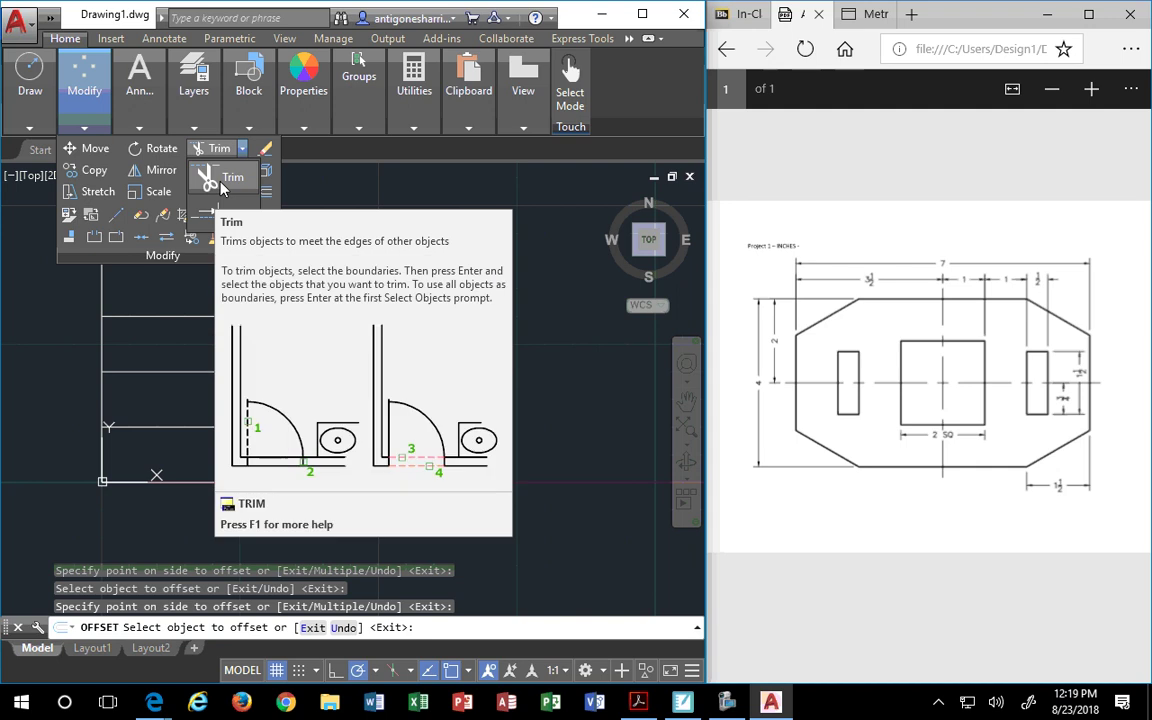
pyautogui.click(212, 177)
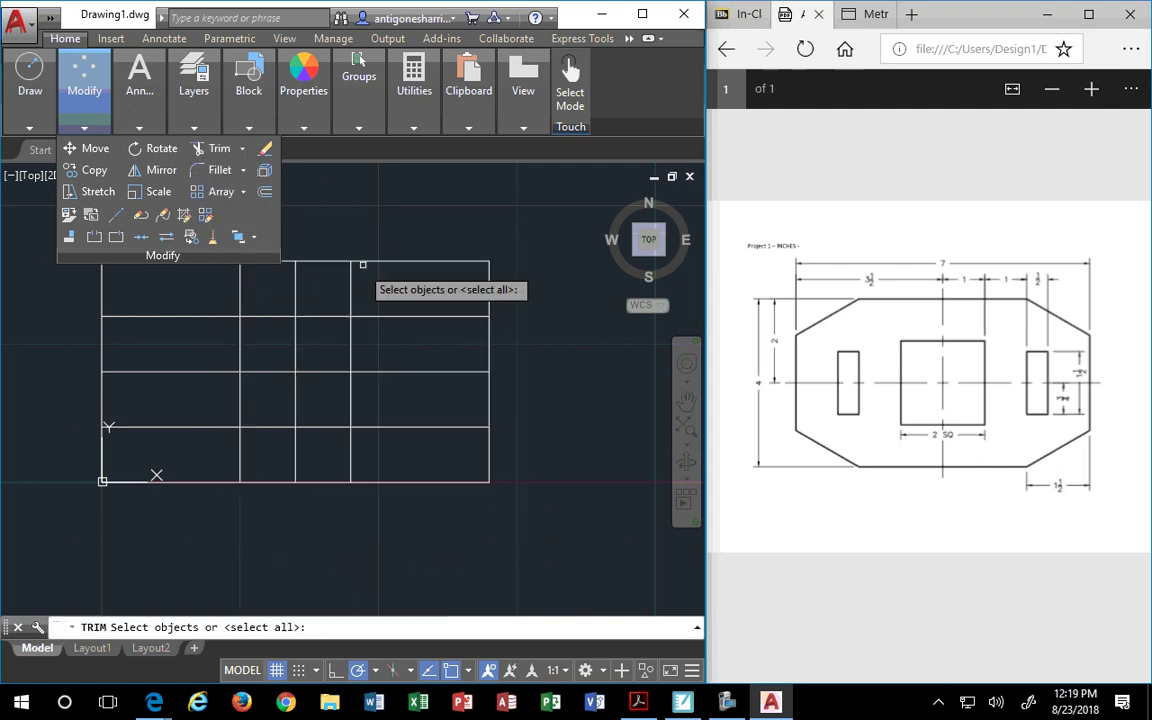
pyautogui.click(385, 316)
pyautogui.click(351, 297)
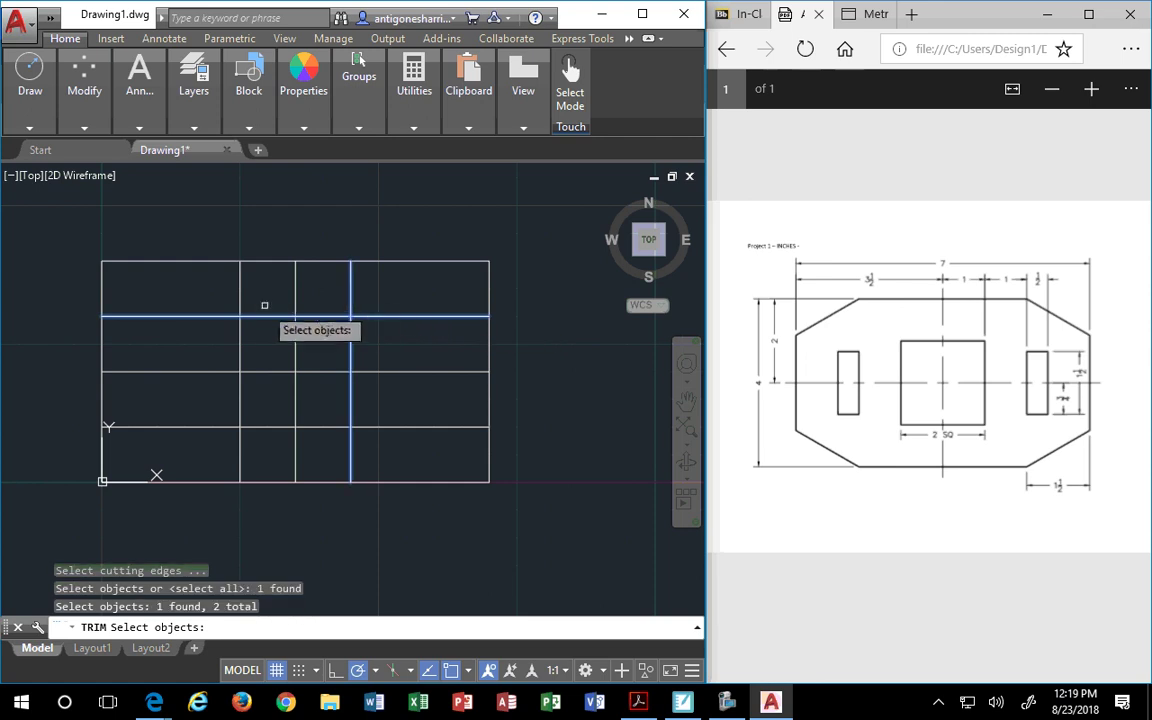
pyautogui.click(240, 301)
pyautogui.click(249, 426)
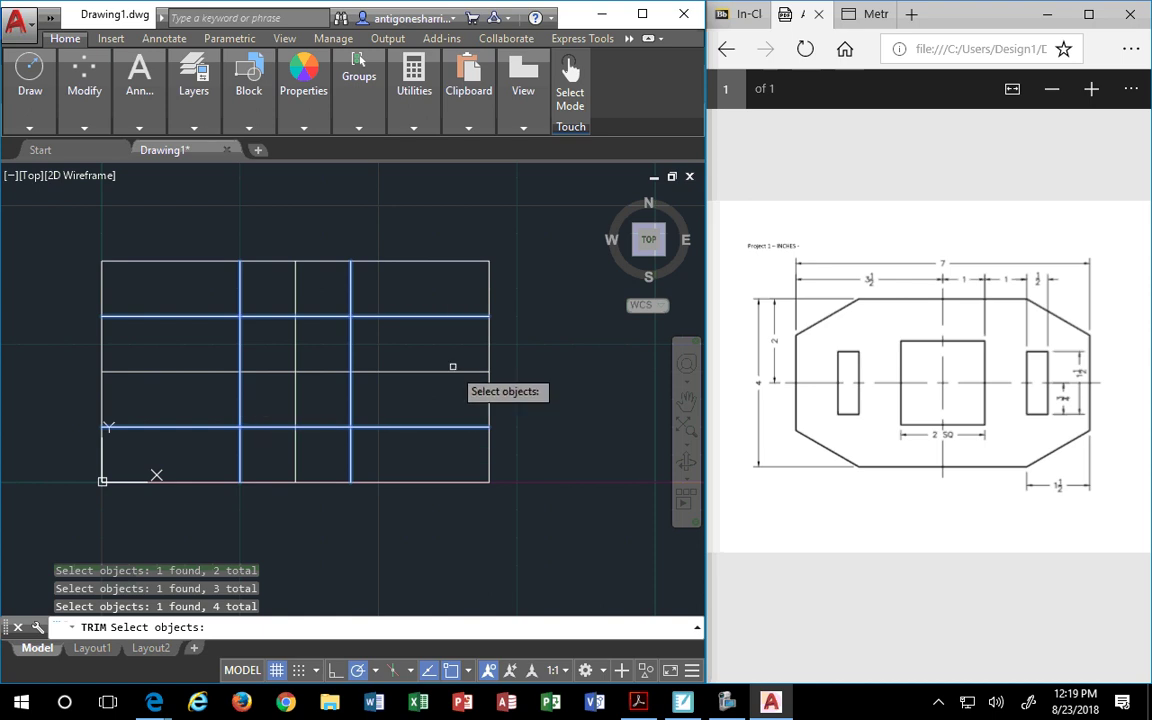
pyautogui.press('Return')
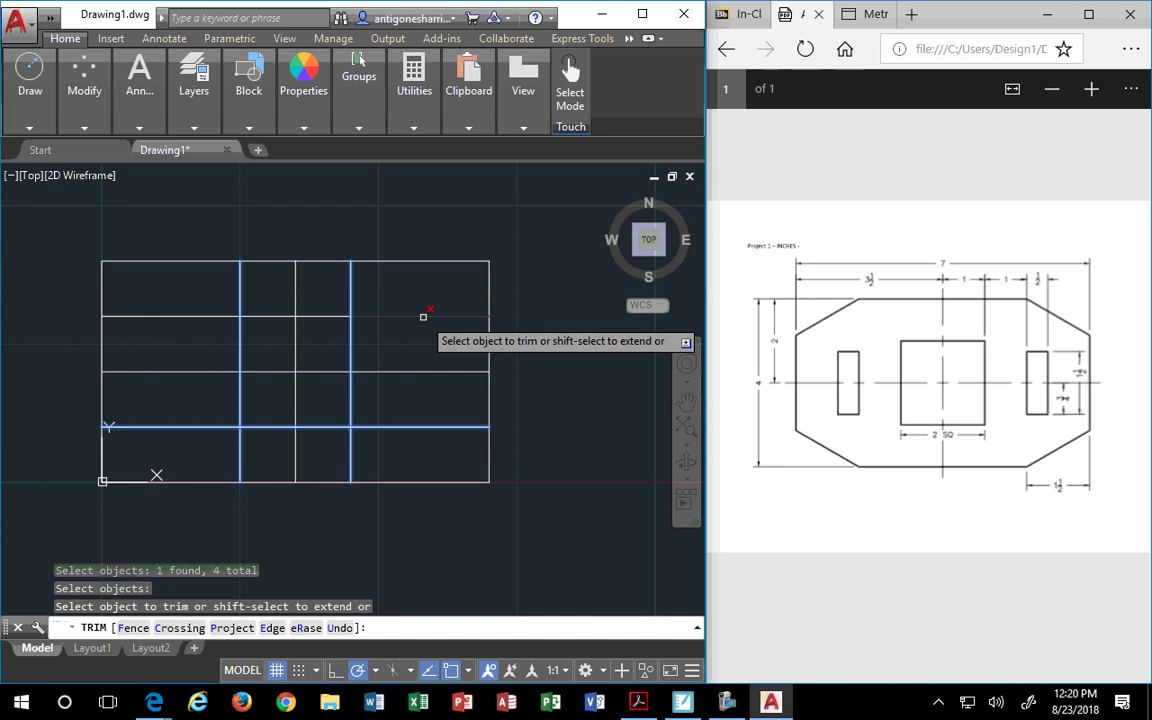
# Trim away the eight overhanging guide-line segments outside the central square.
pyautogui.click(423, 316)
pyautogui.click(352, 285)
pyautogui.click(240, 290)
pyautogui.click(216, 316)
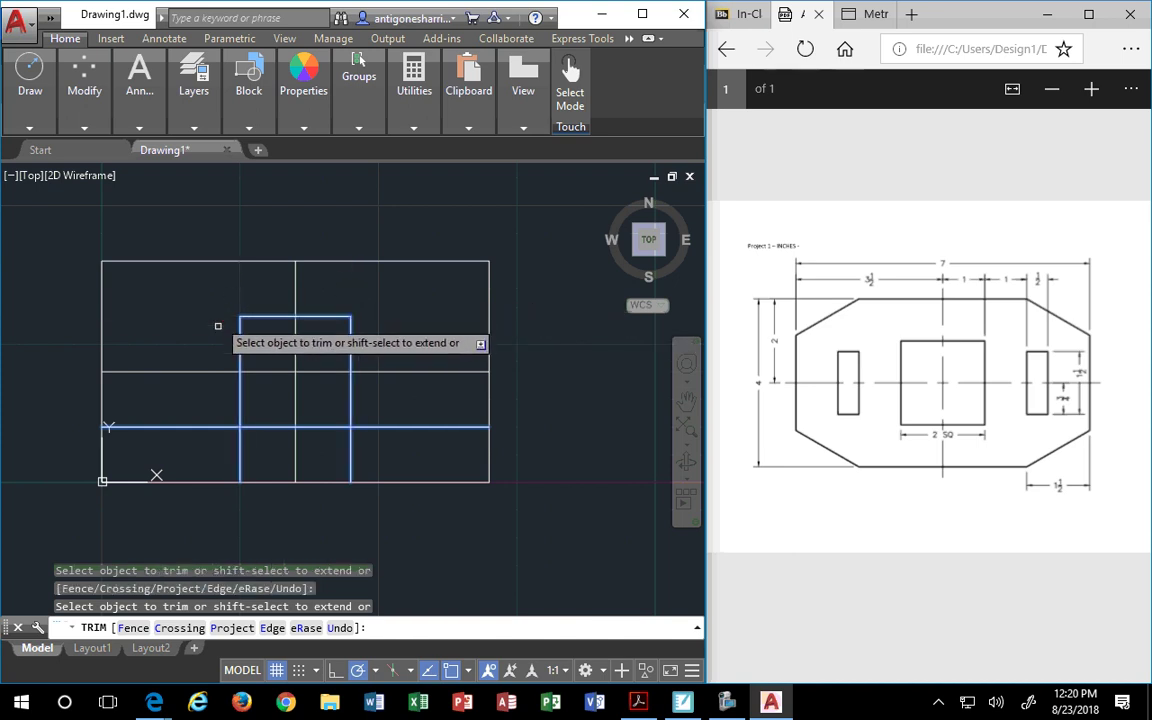
pyautogui.click(219, 427)
pyautogui.click(241, 447)
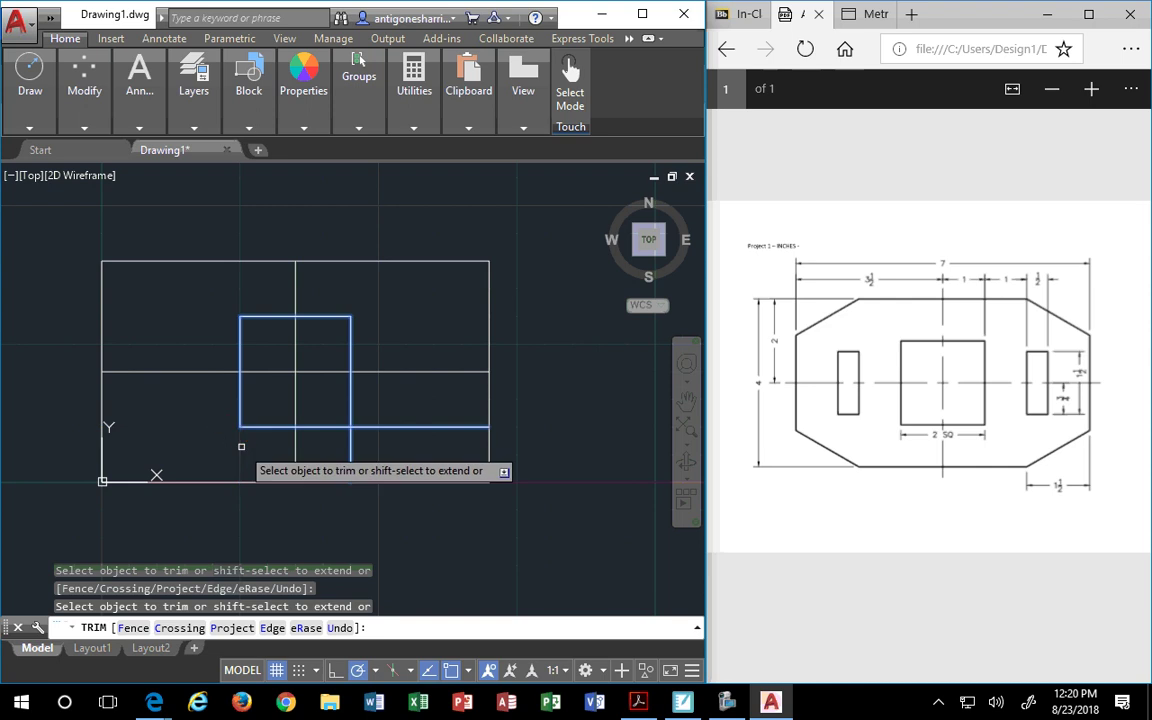
pyautogui.click(351, 447)
pyautogui.click(375, 427)
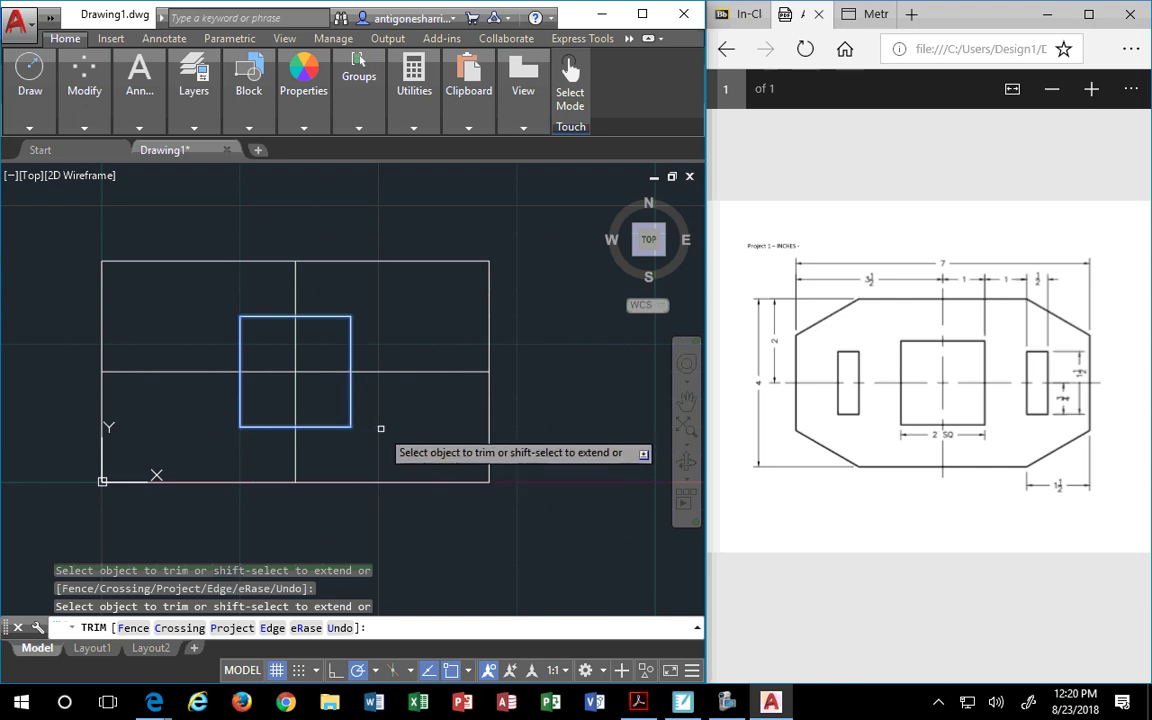
pyautogui.press('Return')
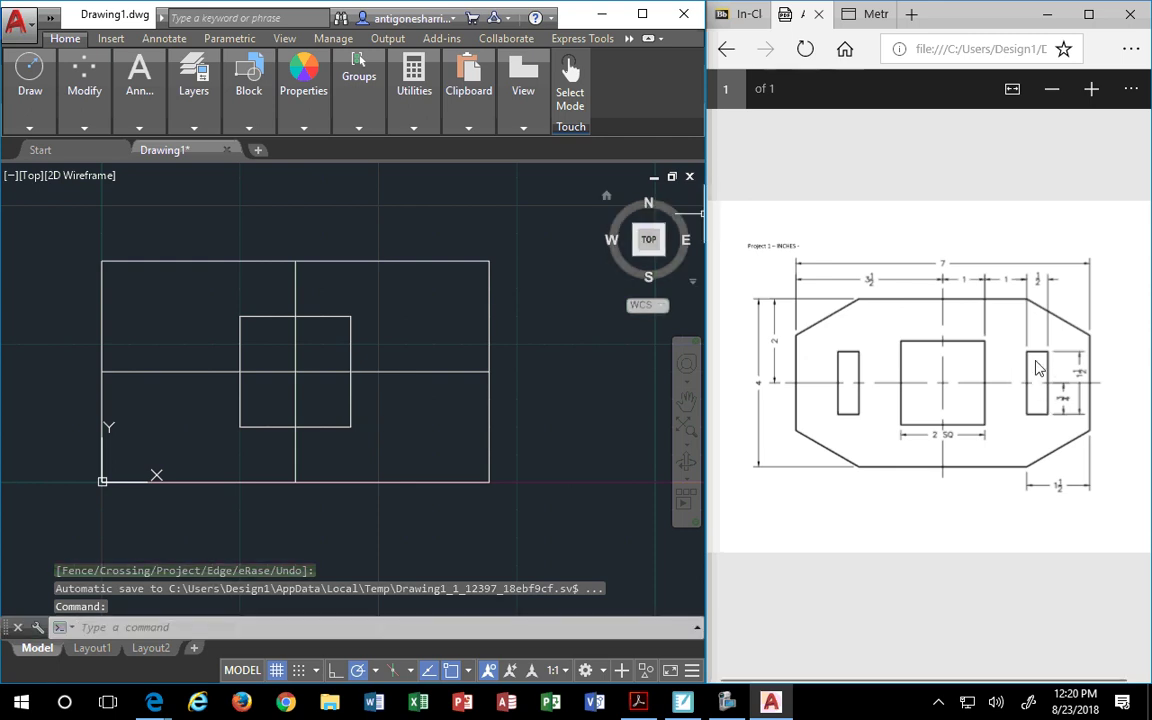
# Offset the square's right edge 1 unit to the right to make a slot line.
pyautogui.moveTo(66, 110)
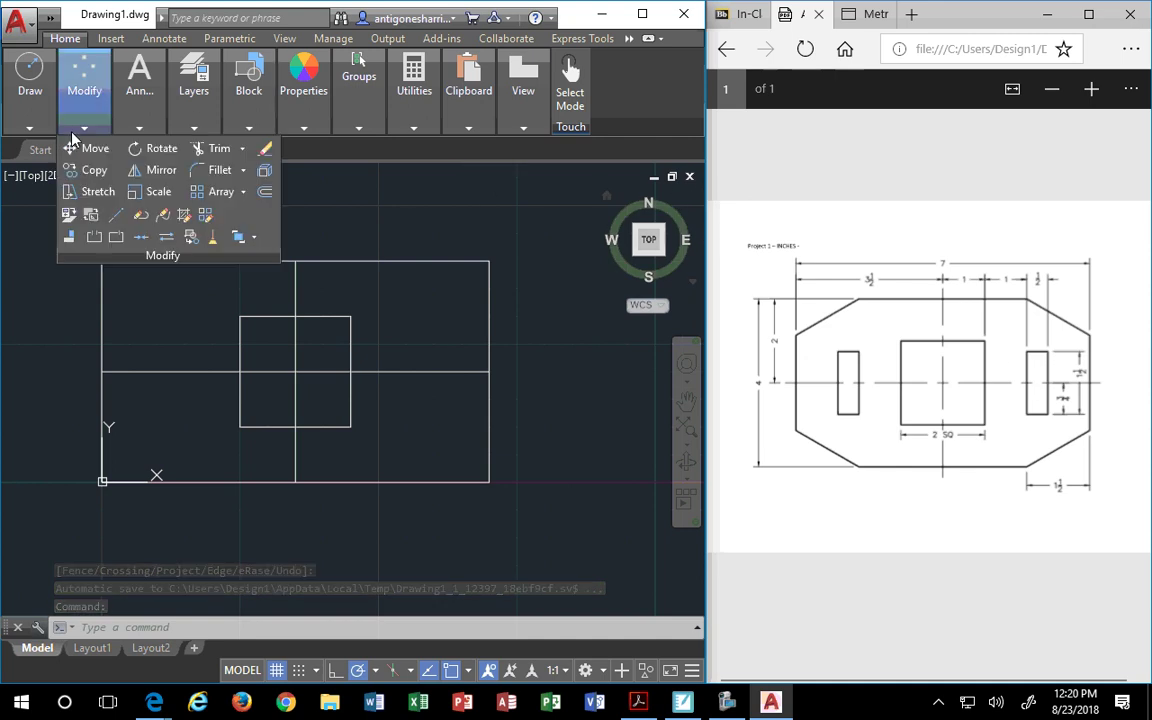
pyautogui.click(265, 193)
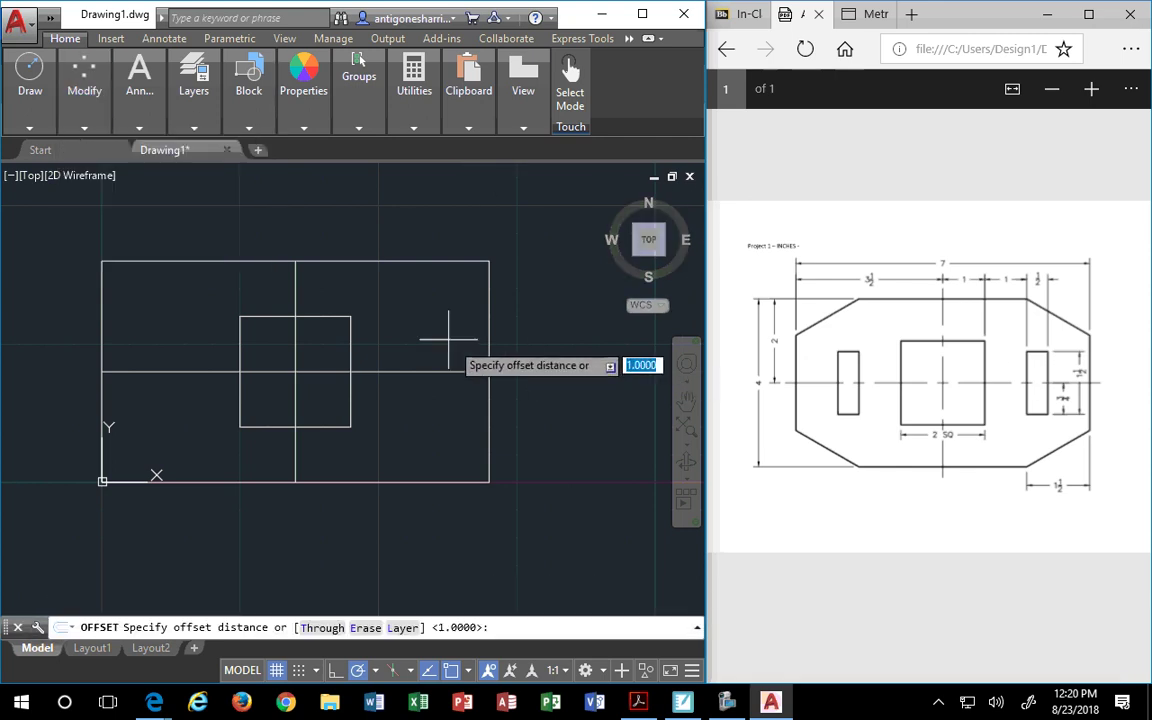
pyautogui.write('1')
pyautogui.press('Return')
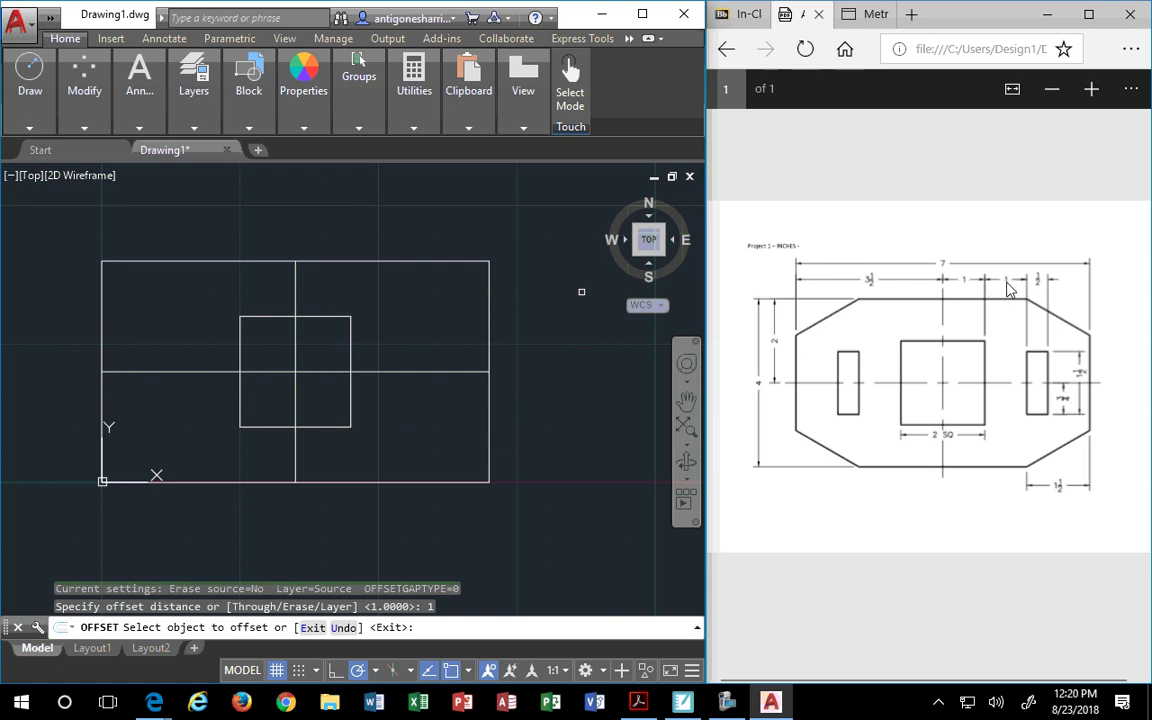
pyautogui.click(350, 334)
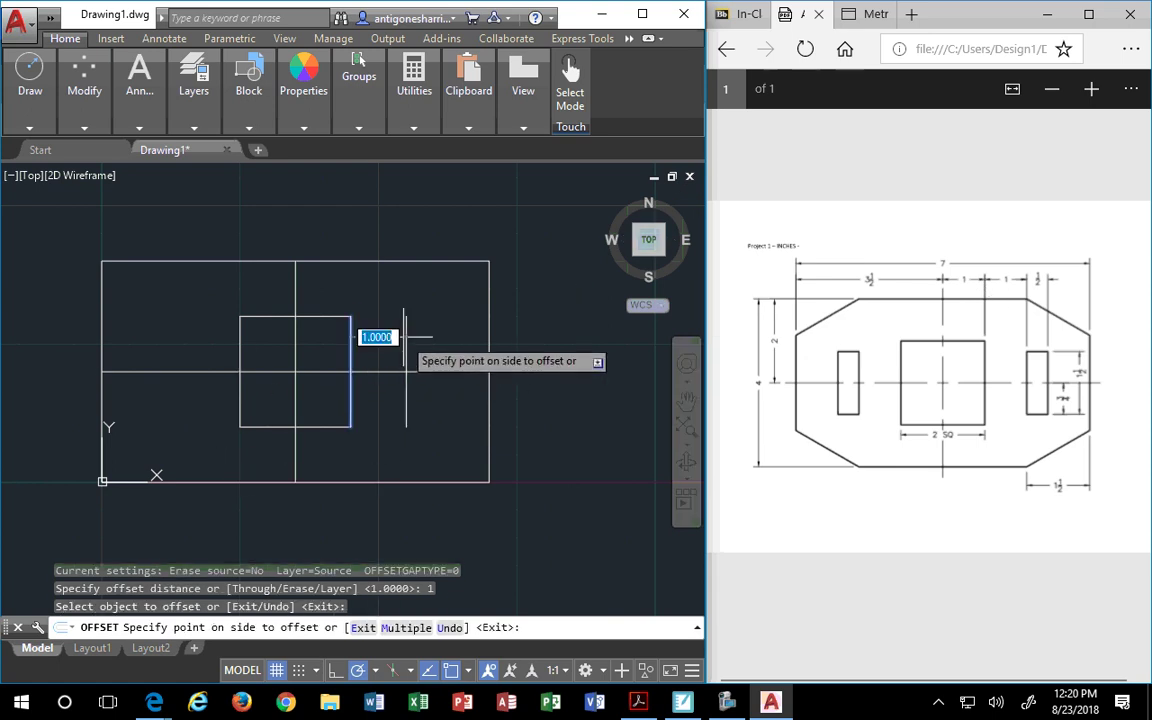
pyautogui.click(406, 337)
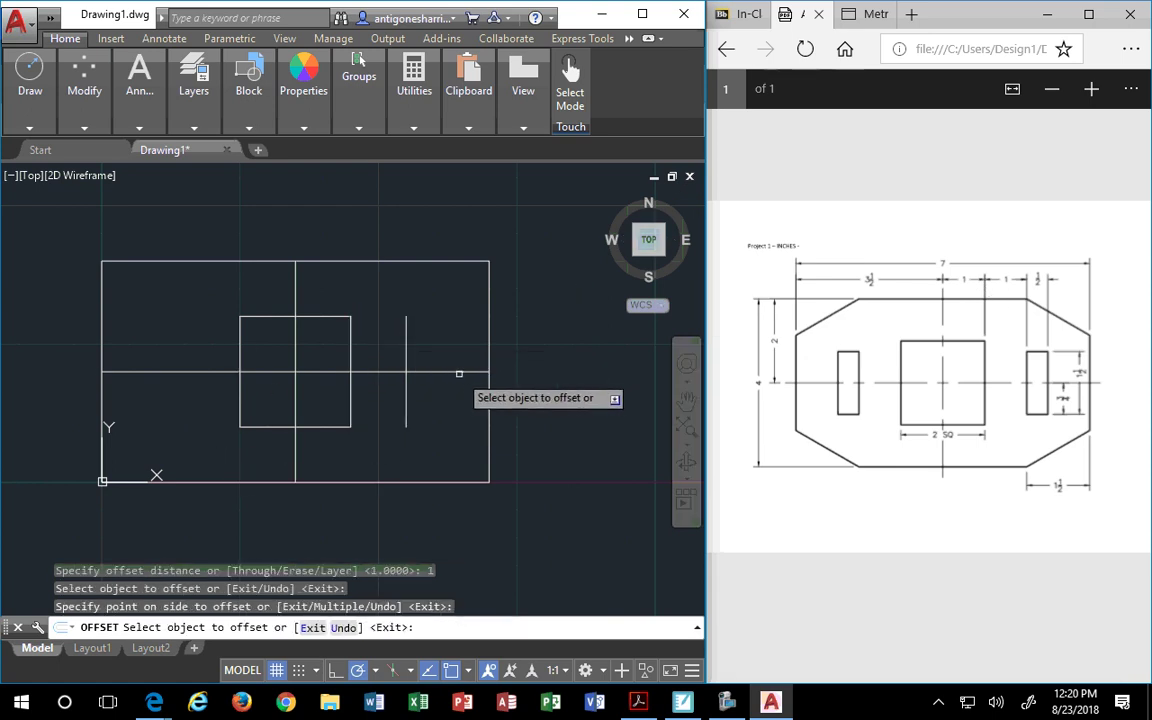
pyautogui.press('Return')
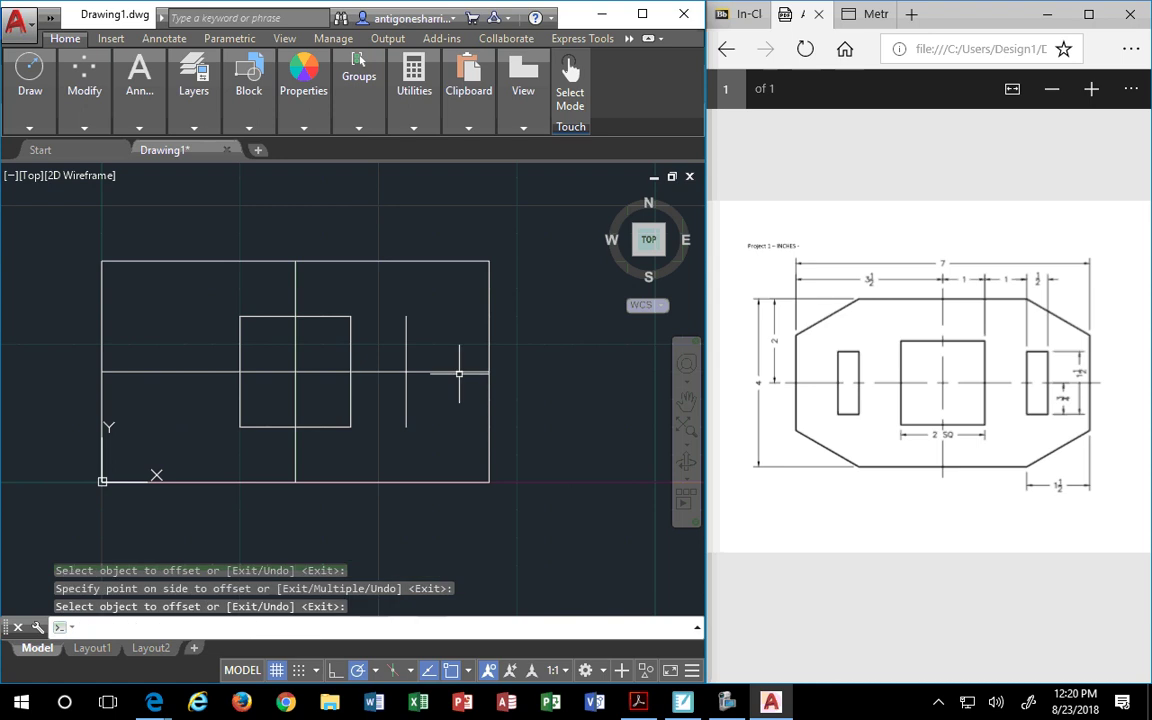
# Offset the new slot line 0.5 to the right.
pyautogui.press('Return')
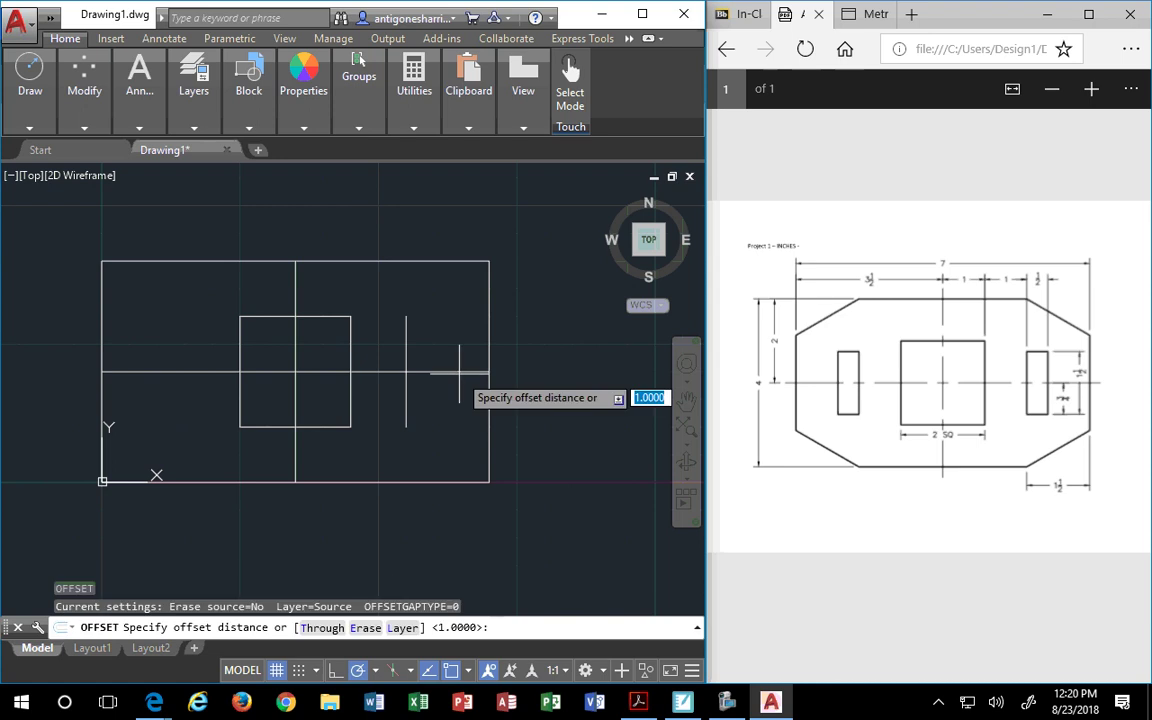
pyautogui.write('.5')
pyautogui.press('Return')
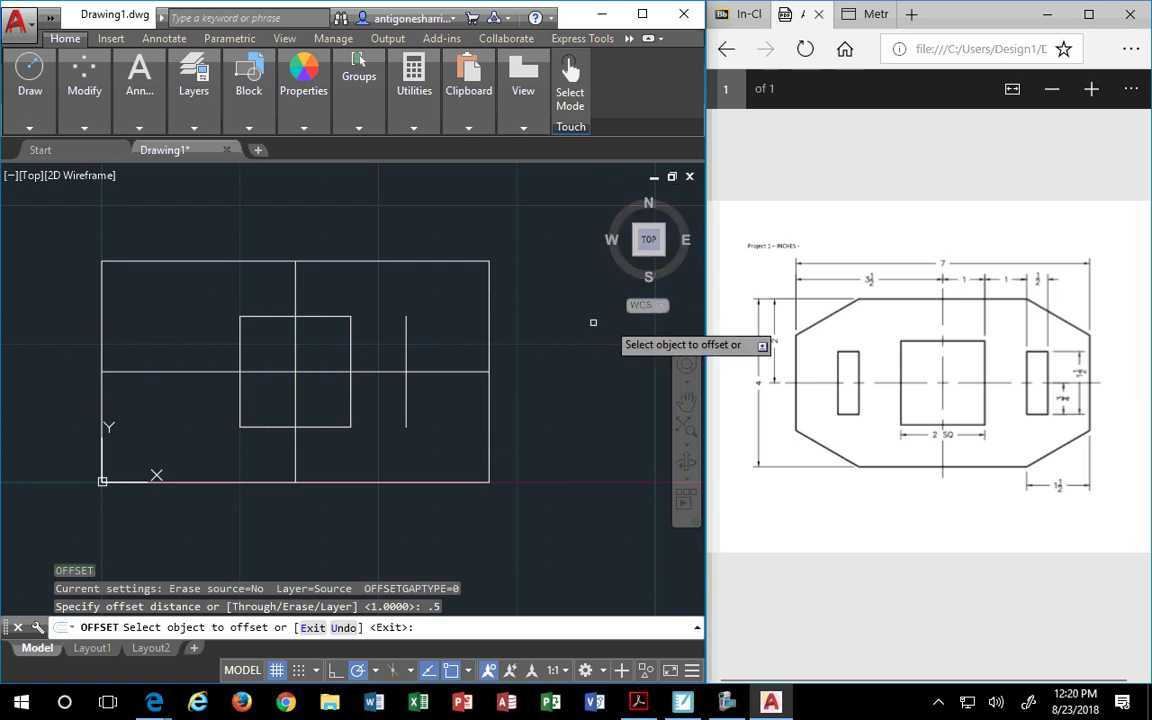
pyautogui.click(406, 340)
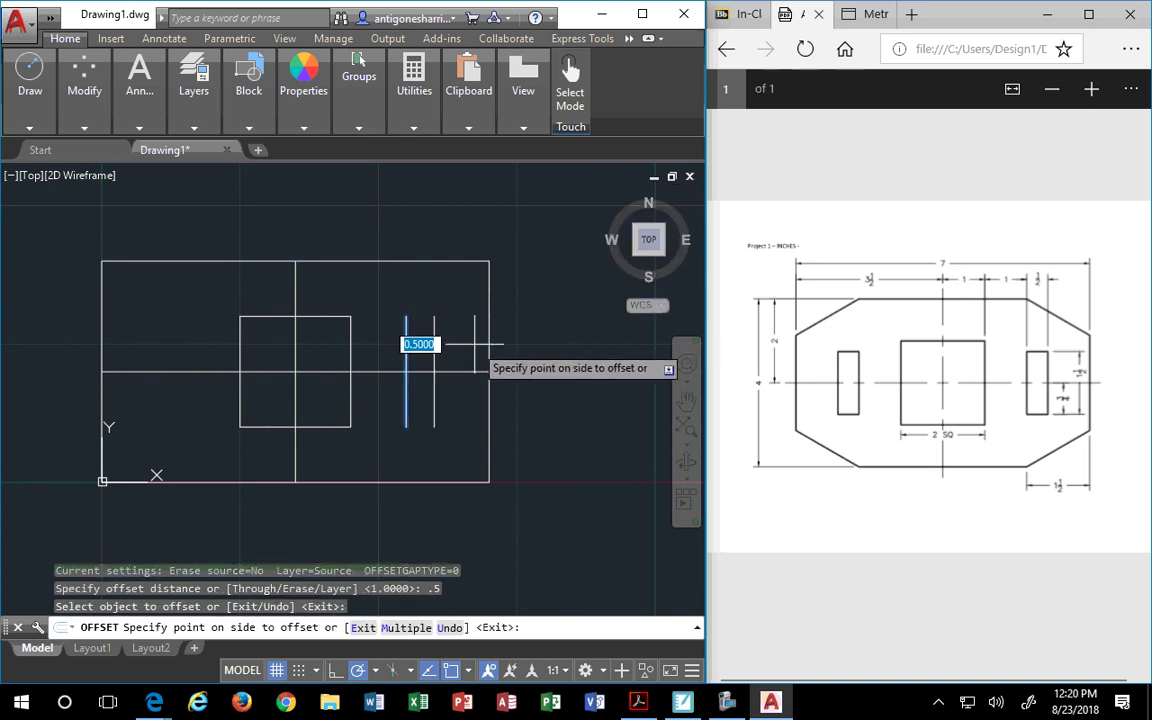
pyautogui.click(470, 340)
pyautogui.press('Return')
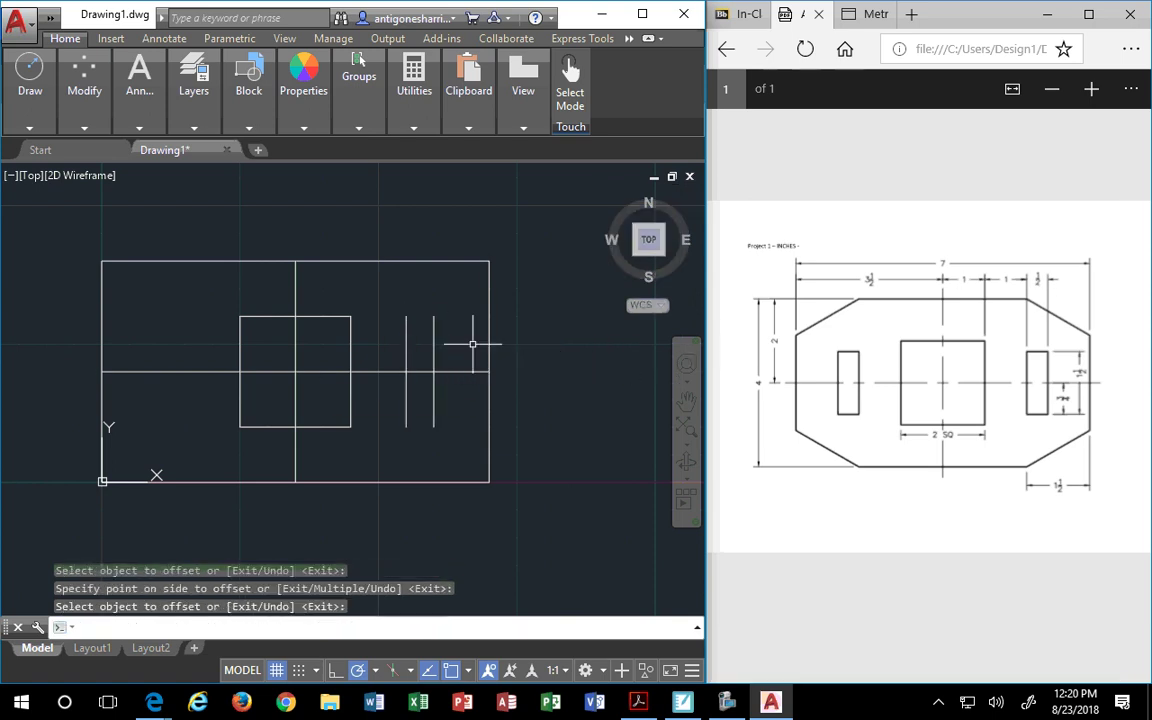
# Offset the horizontal centerline 3/4 above and 3/4 below.
pyautogui.press('Return')
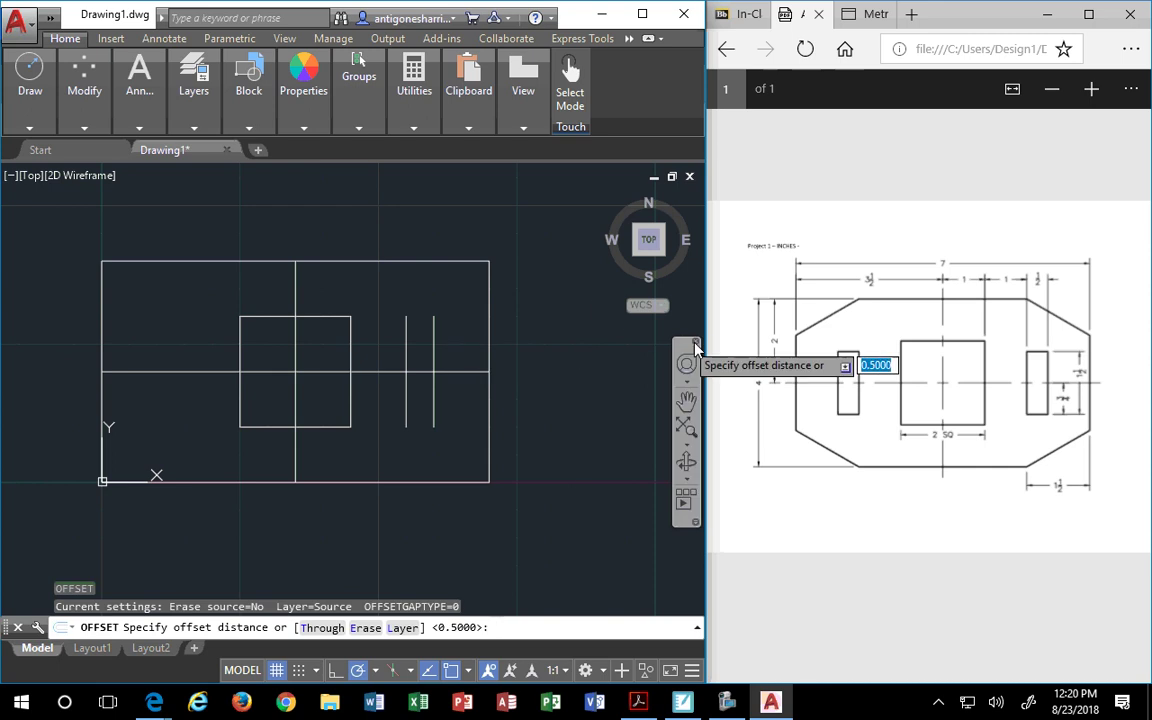
pyautogui.write('.75')
pyautogui.press('Return')
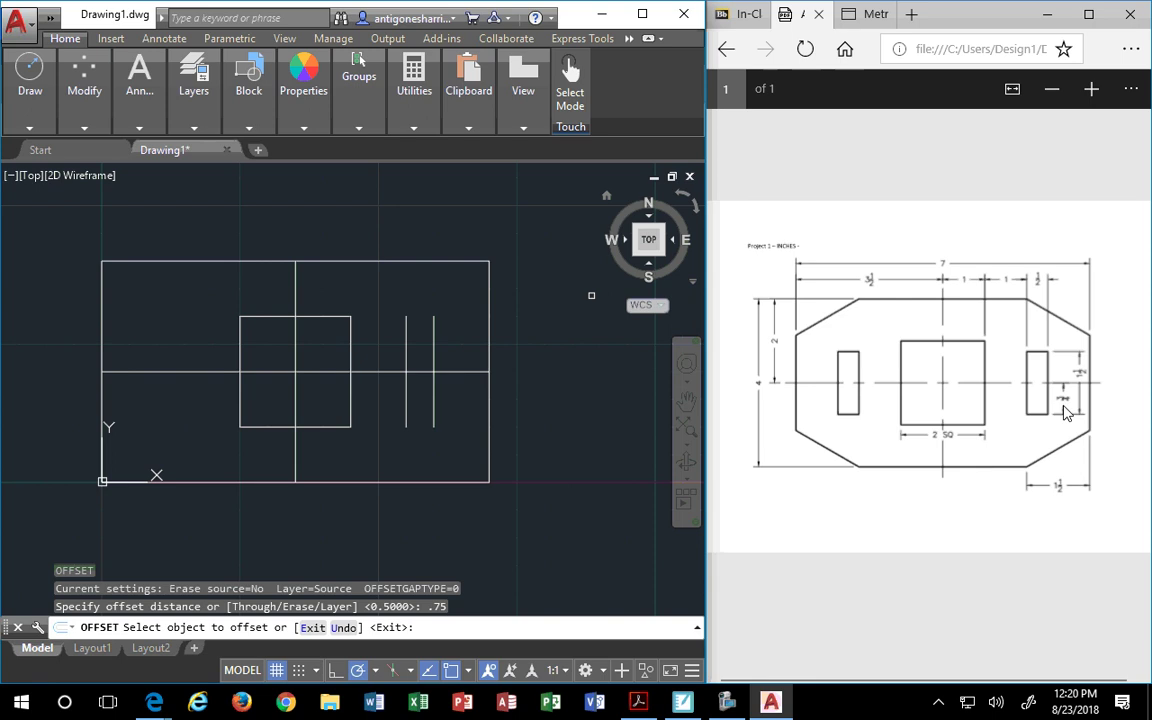
pyautogui.press('Escape')
pyautogui.press('Escape')
pyautogui.press('Escape')
pyautogui.press('Escape')
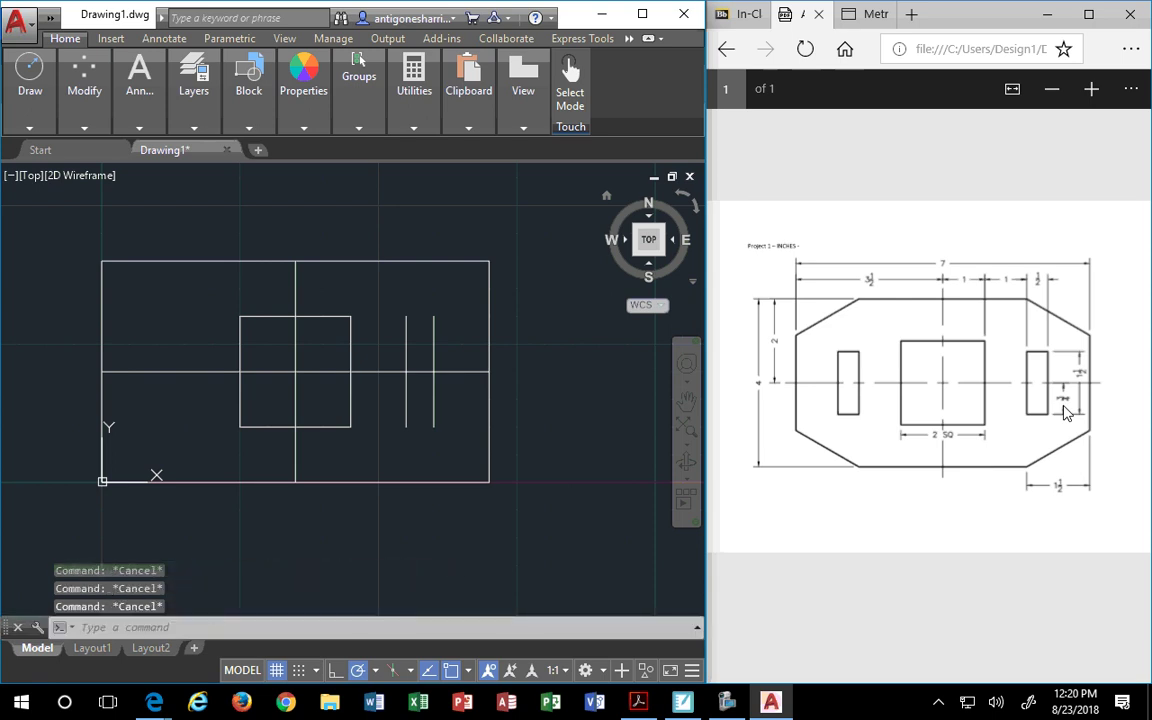
pyautogui.click(84, 90)
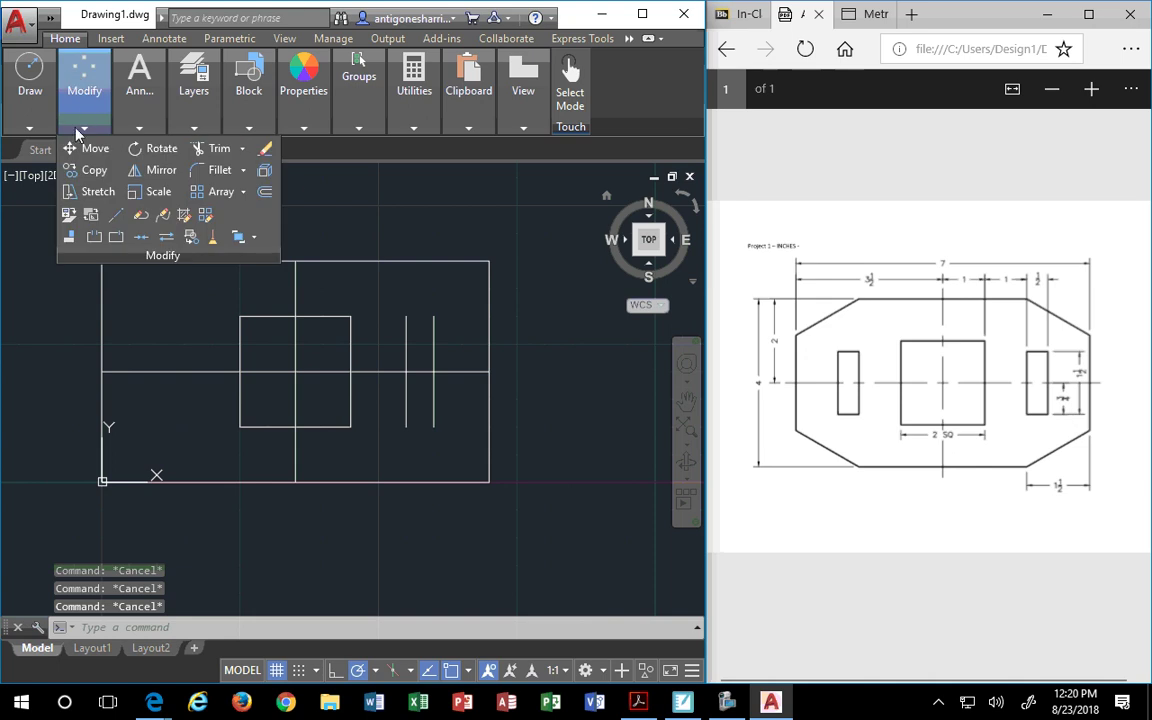
pyautogui.click(264, 191)
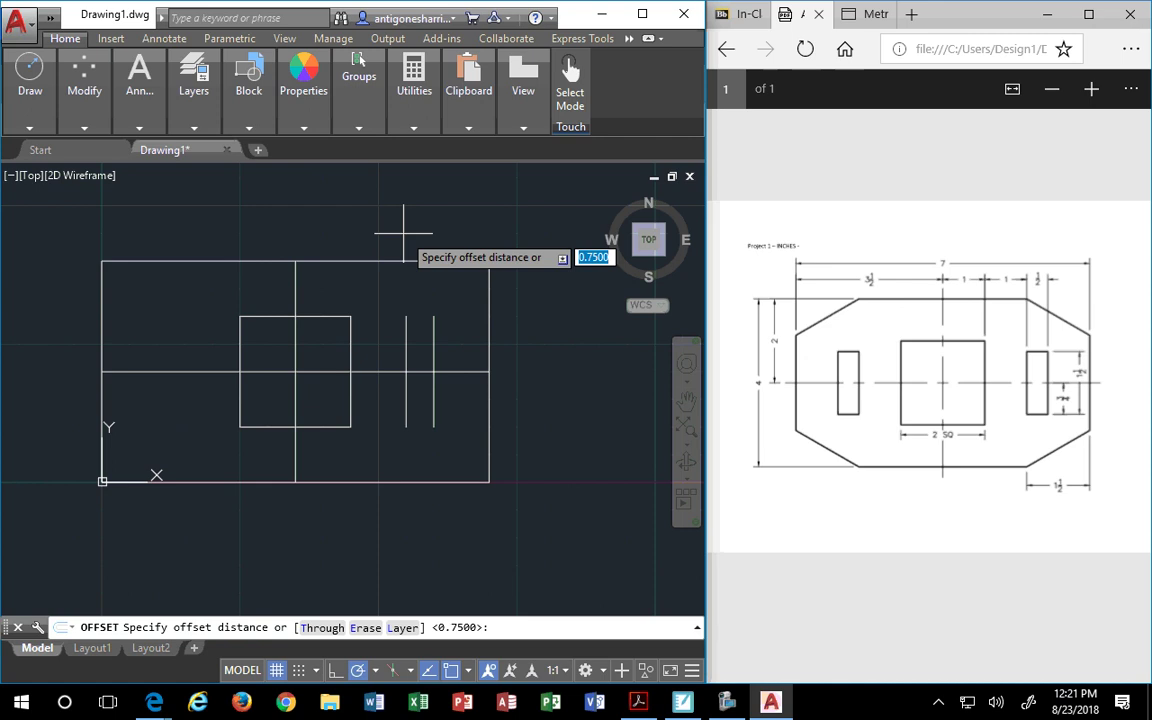
pyautogui.write('3/4')
pyautogui.press('Return')
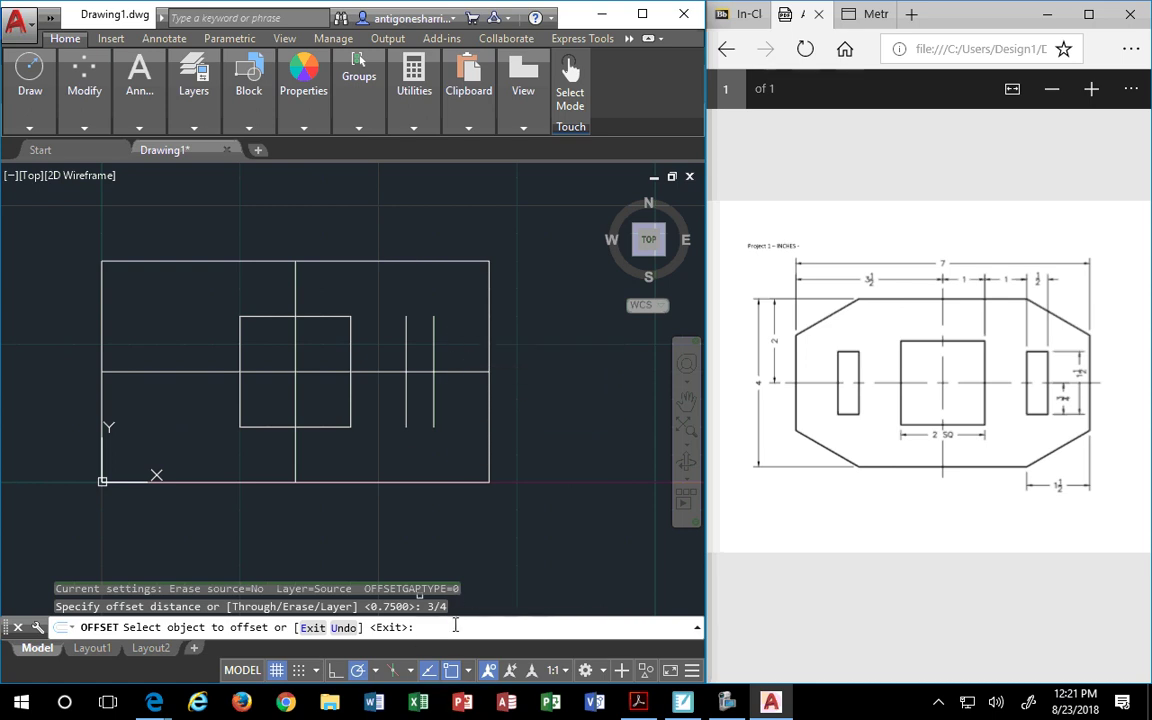
pyautogui.click(450, 372)
pyautogui.click(455, 332)
pyautogui.click(455, 372)
pyautogui.click(560, 440)
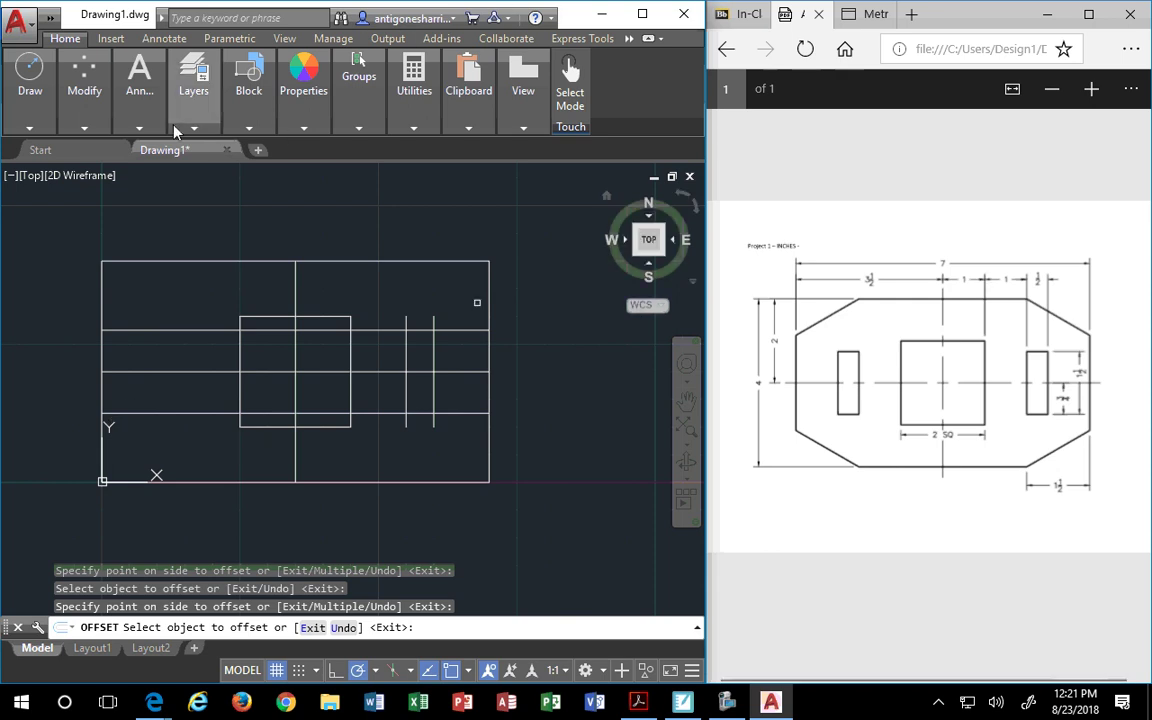
# Start Trim and pick the slot's two vertical and two horizontal lines as cutting edges.
pyautogui.click(80, 129)
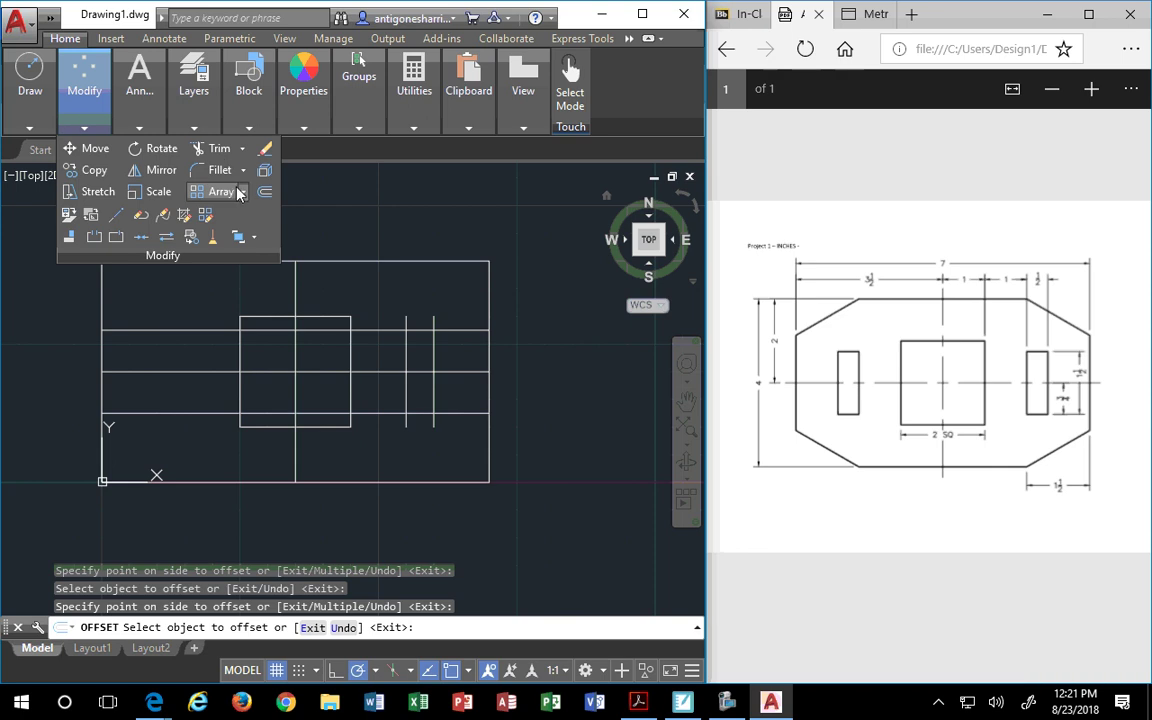
pyautogui.click(213, 148)
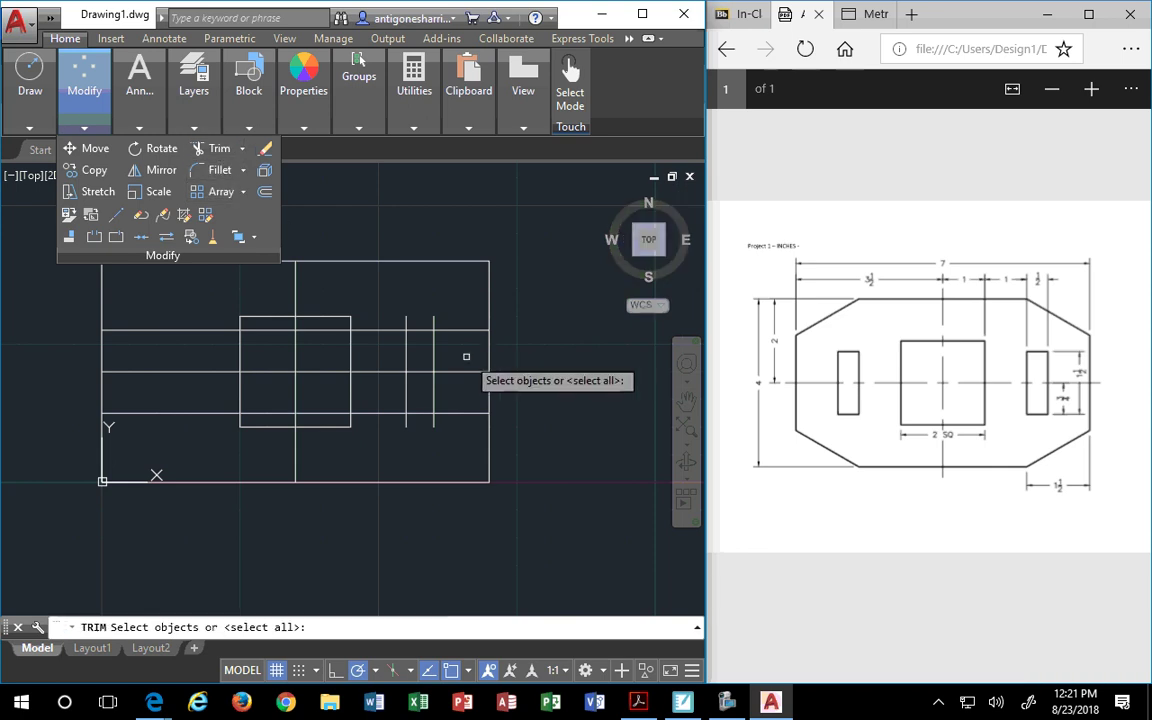
pyautogui.click(434, 343)
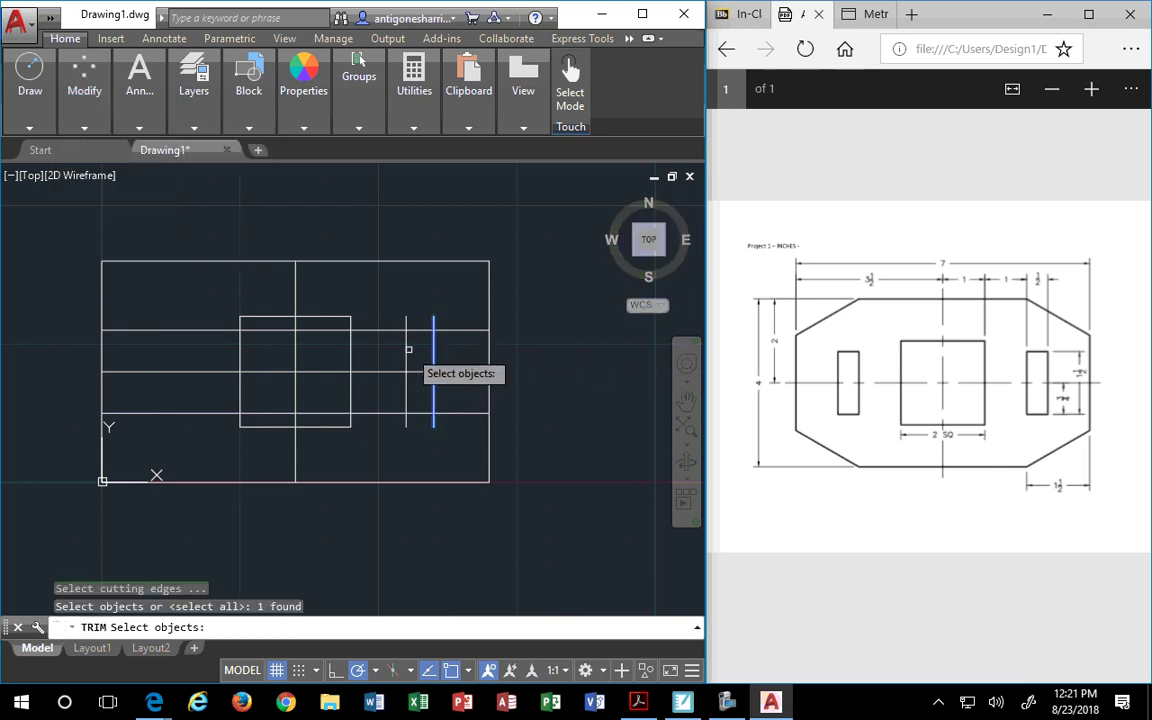
pyautogui.click(406, 343)
pyautogui.click(413, 329)
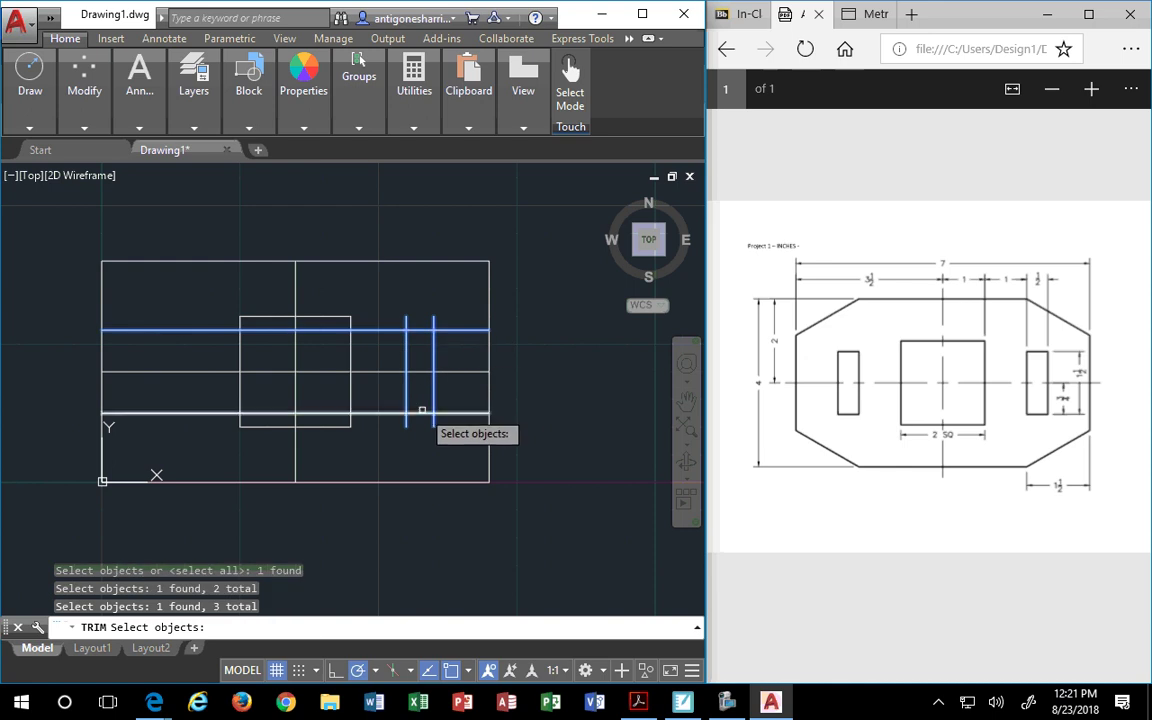
pyautogui.click(421, 411)
pyautogui.press('Return')
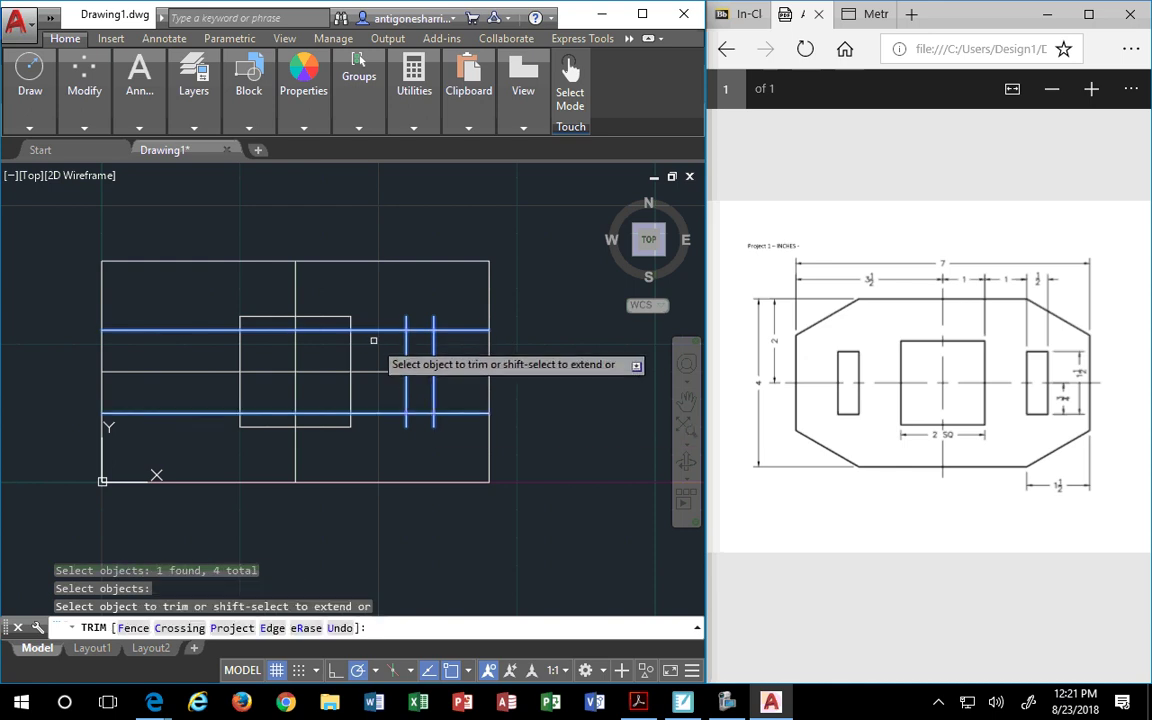
# Trim the overhanging line ends above, below, and beside the slot.
pyautogui.click(370, 329)
pyautogui.click(407, 321)
pyautogui.click(433, 318)
pyautogui.click(462, 329)
pyautogui.click(457, 412)
pyautogui.click(433, 420)
pyautogui.click(406, 421)
pyautogui.click(383, 412)
pyautogui.press('Return')
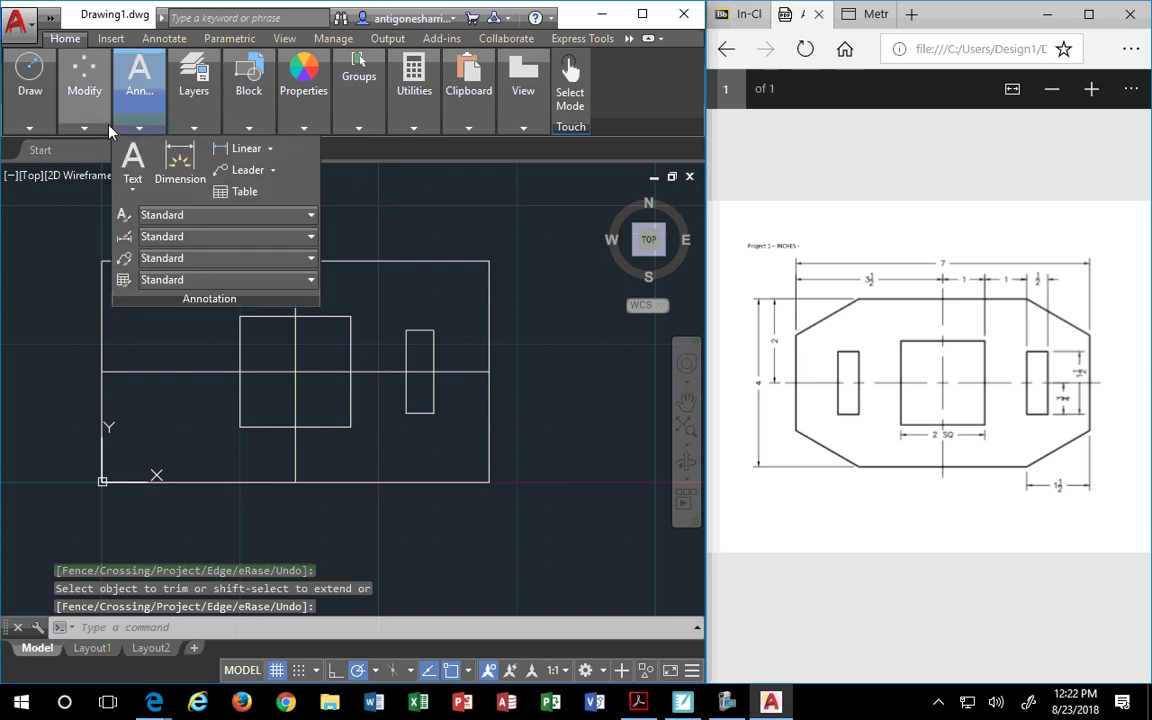
pyautogui.moveTo(84, 118)
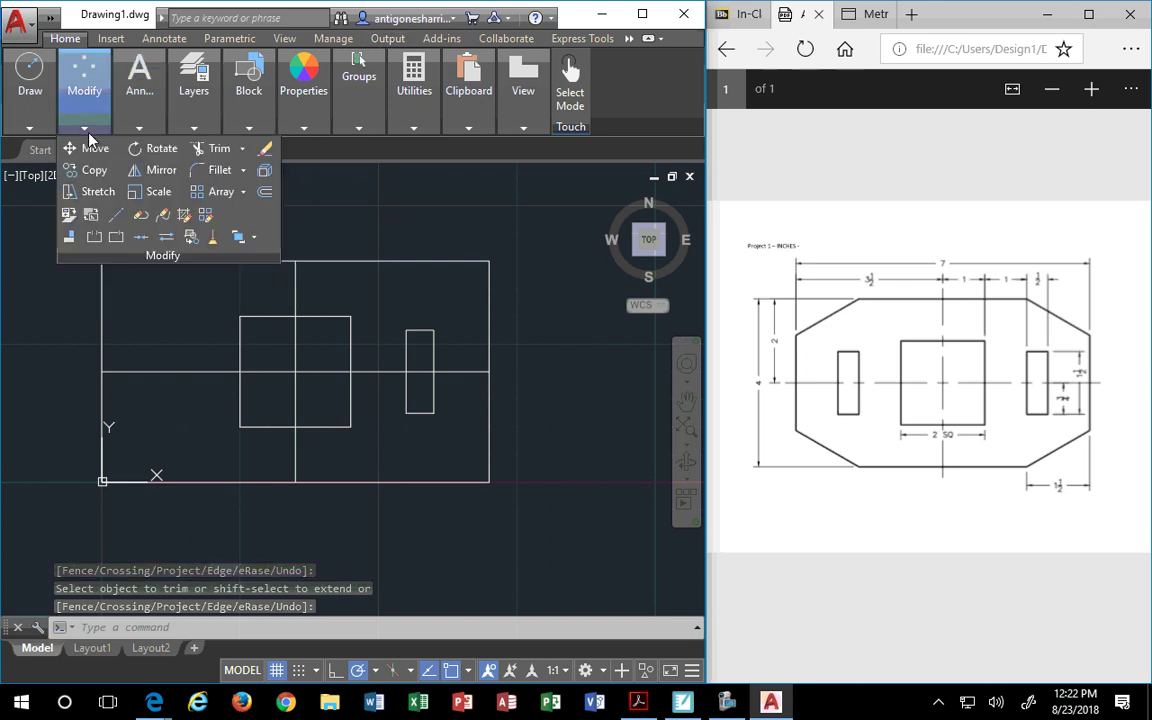
# Start Mirror and window-select the right slot's four edges, retrying after a missed window.
pyautogui.click(135, 175)
pyautogui.click(390, 314)
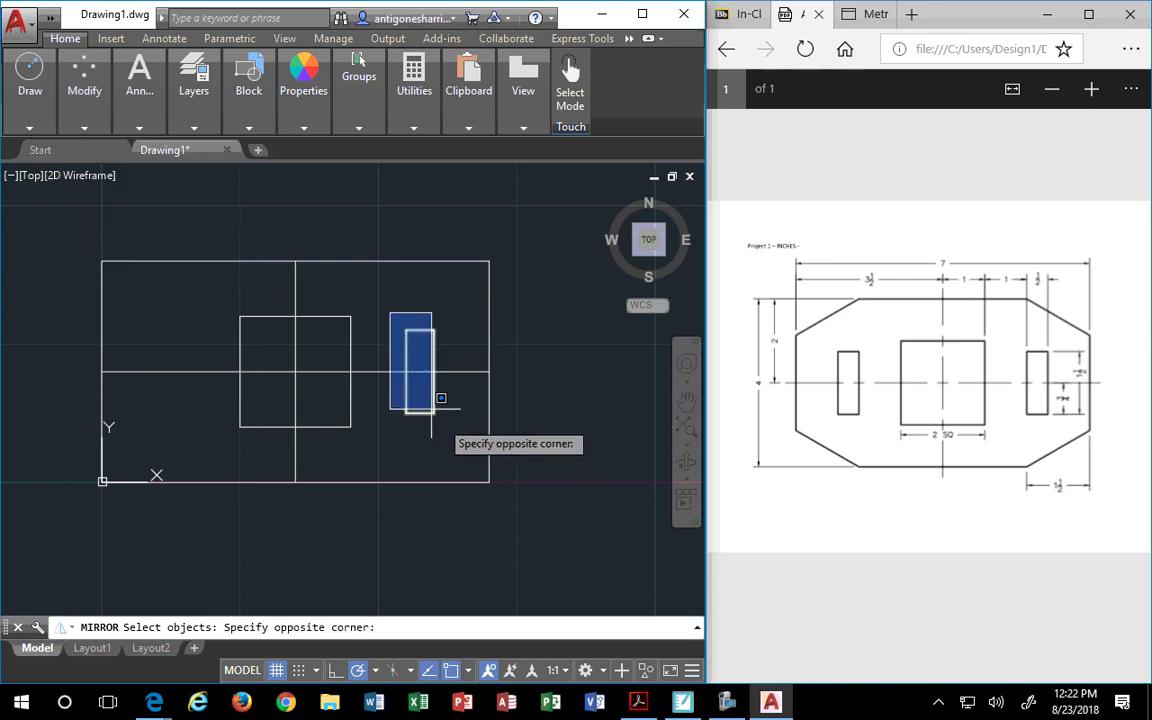
pyautogui.click(348, 264)
pyautogui.click(84, 82)
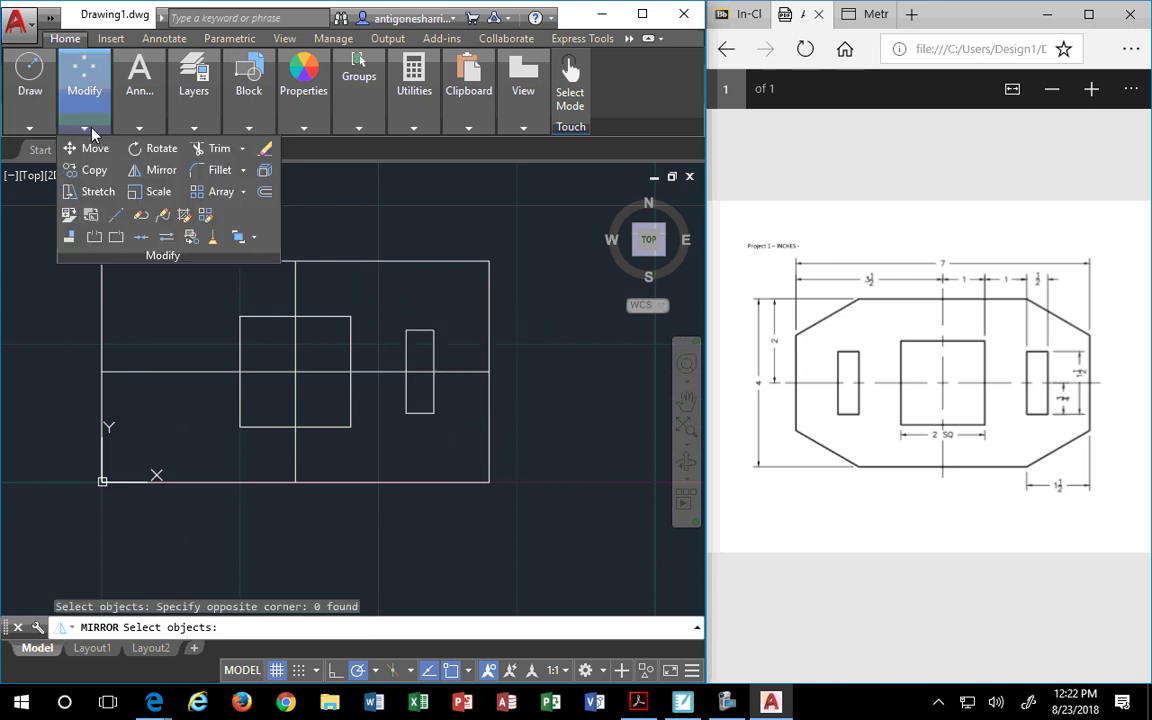
pyautogui.click(150, 170)
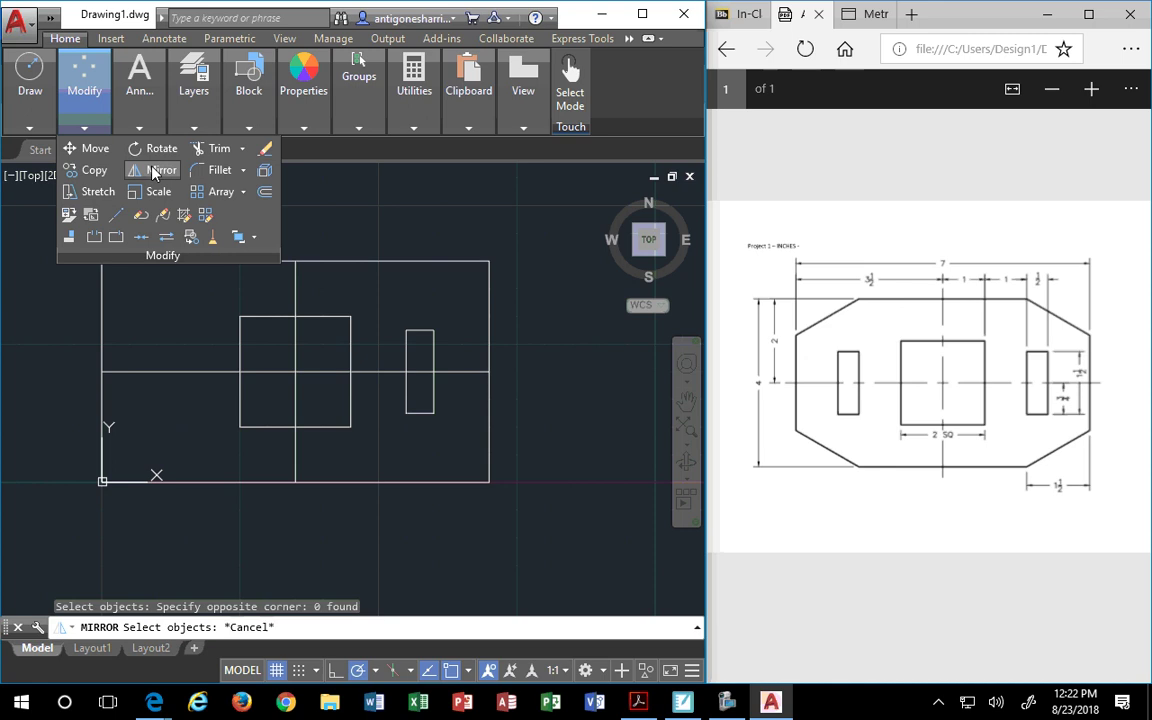
pyautogui.click(396, 301)
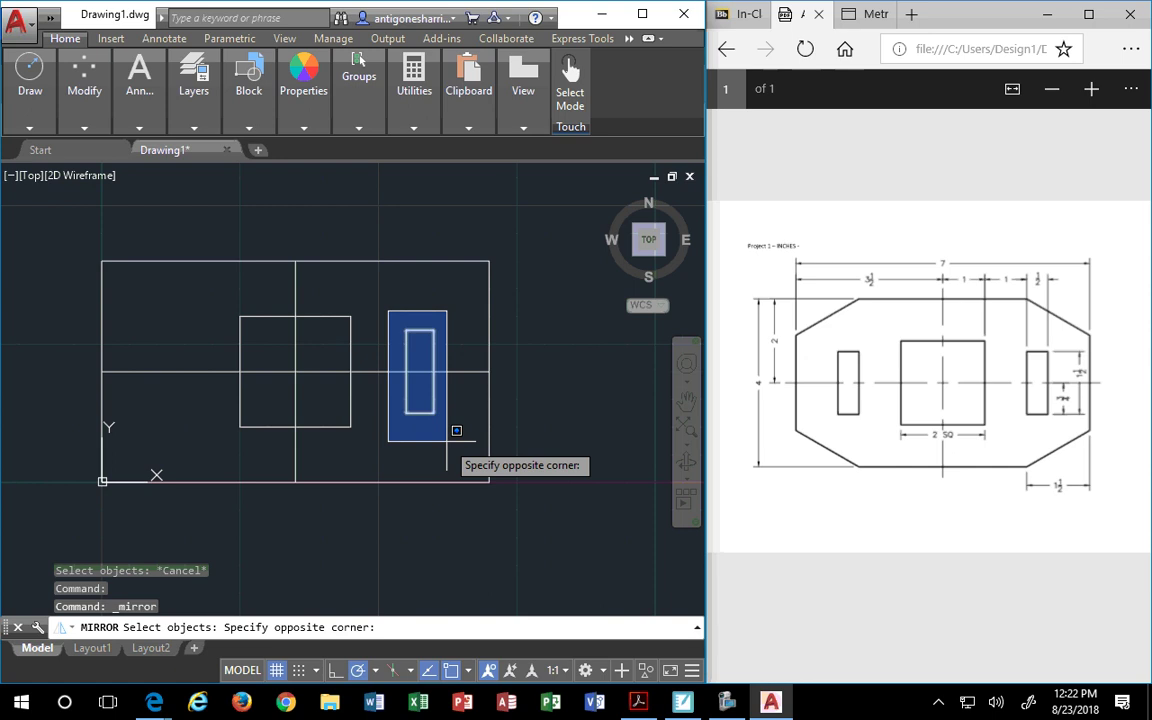
pyautogui.click(447, 441)
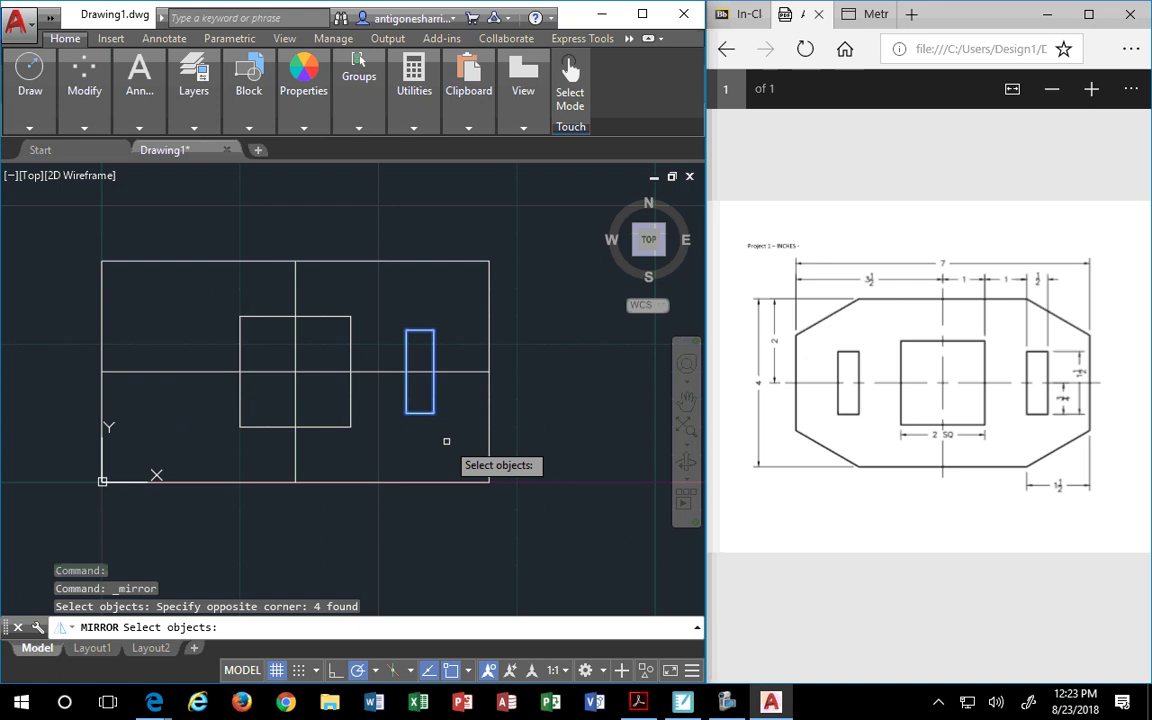
# Mirror the slot about the vertical centerline's endpoints and keep the original.
pyautogui.press('Return')
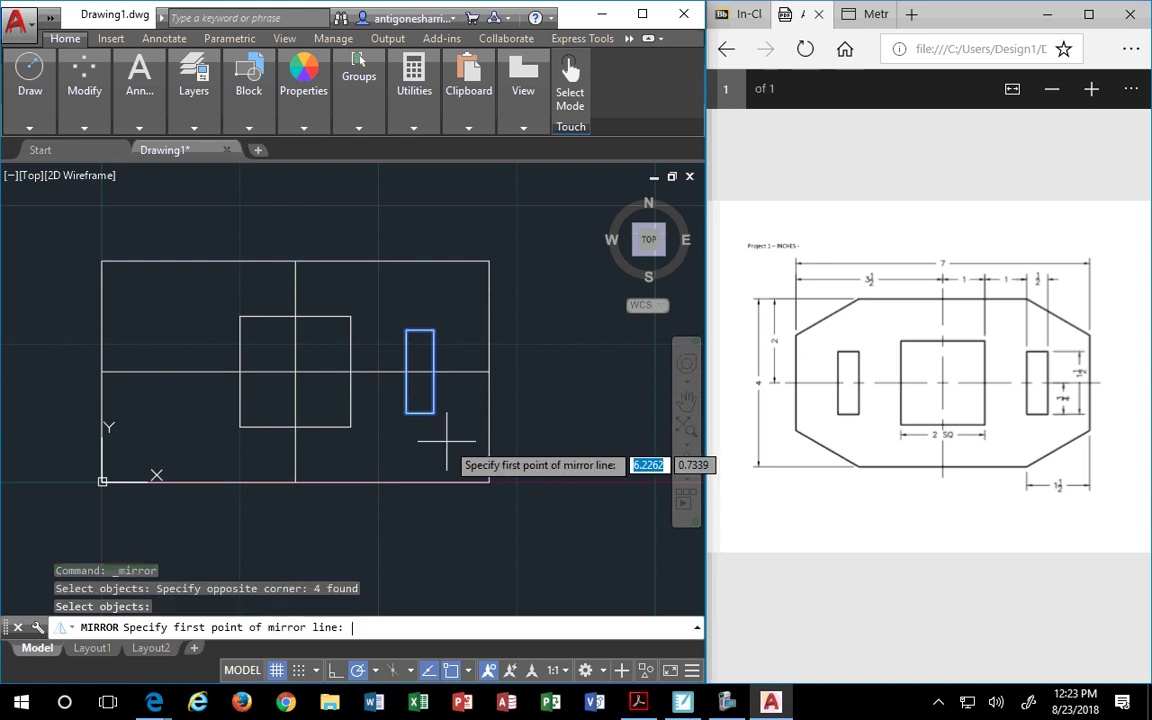
pyautogui.click(295, 261)
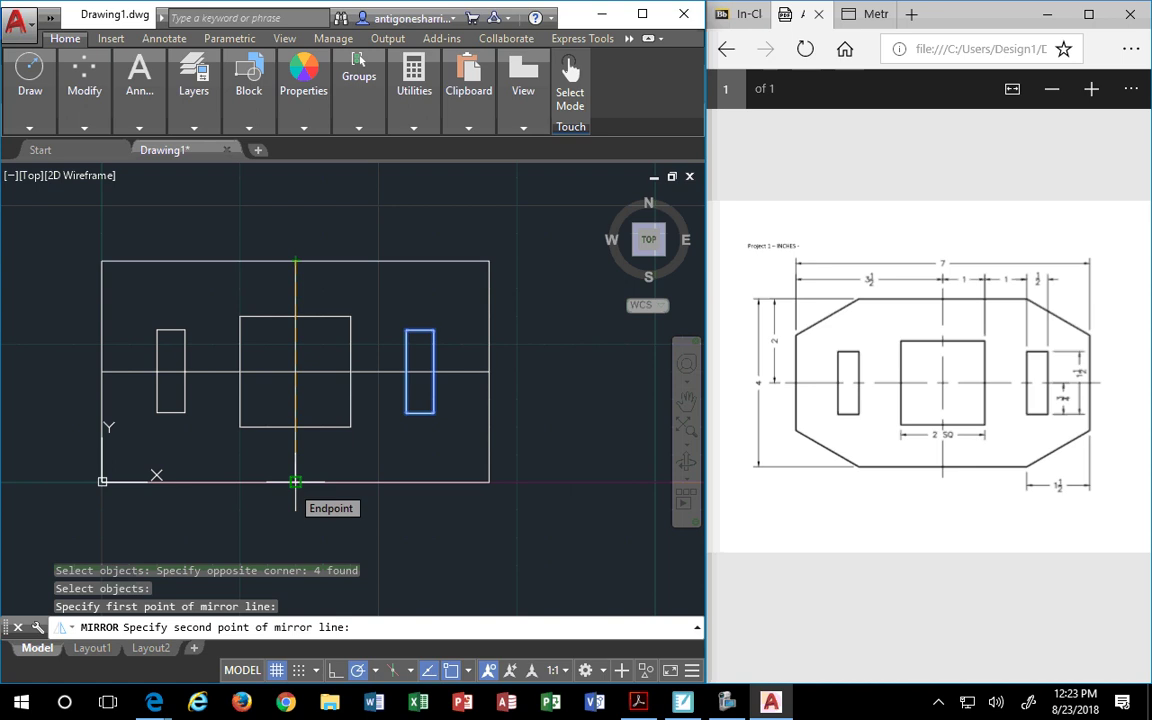
pyautogui.click(295, 482)
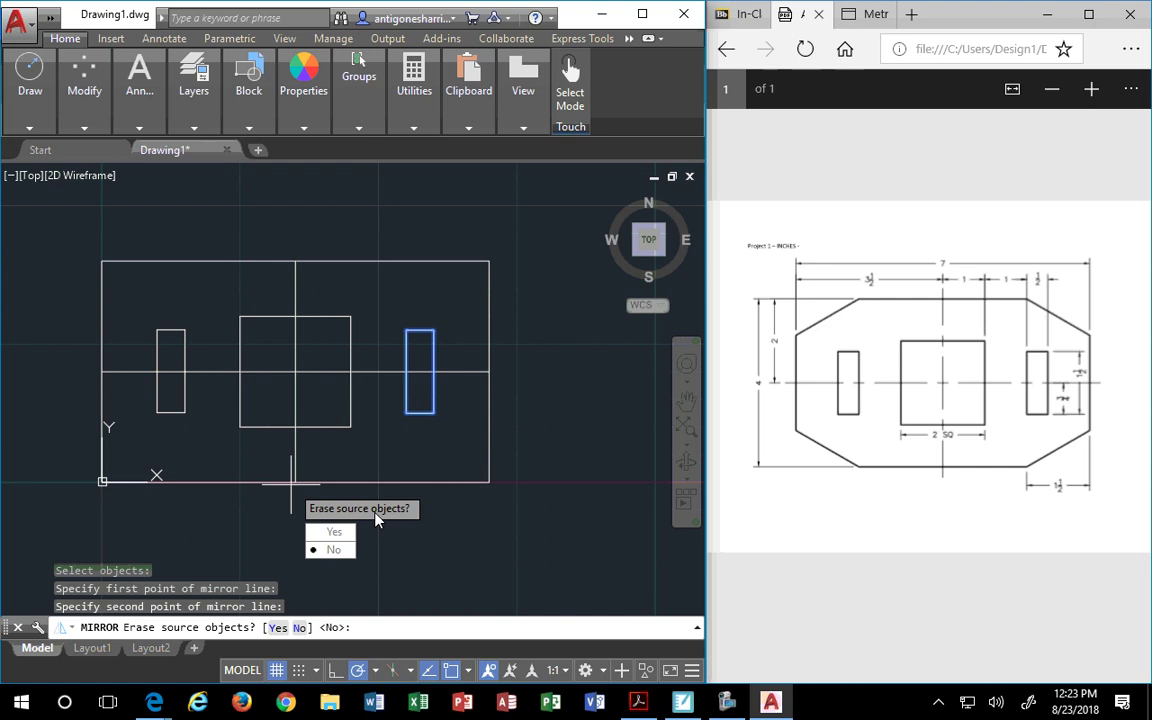
pyautogui.click(333, 550)
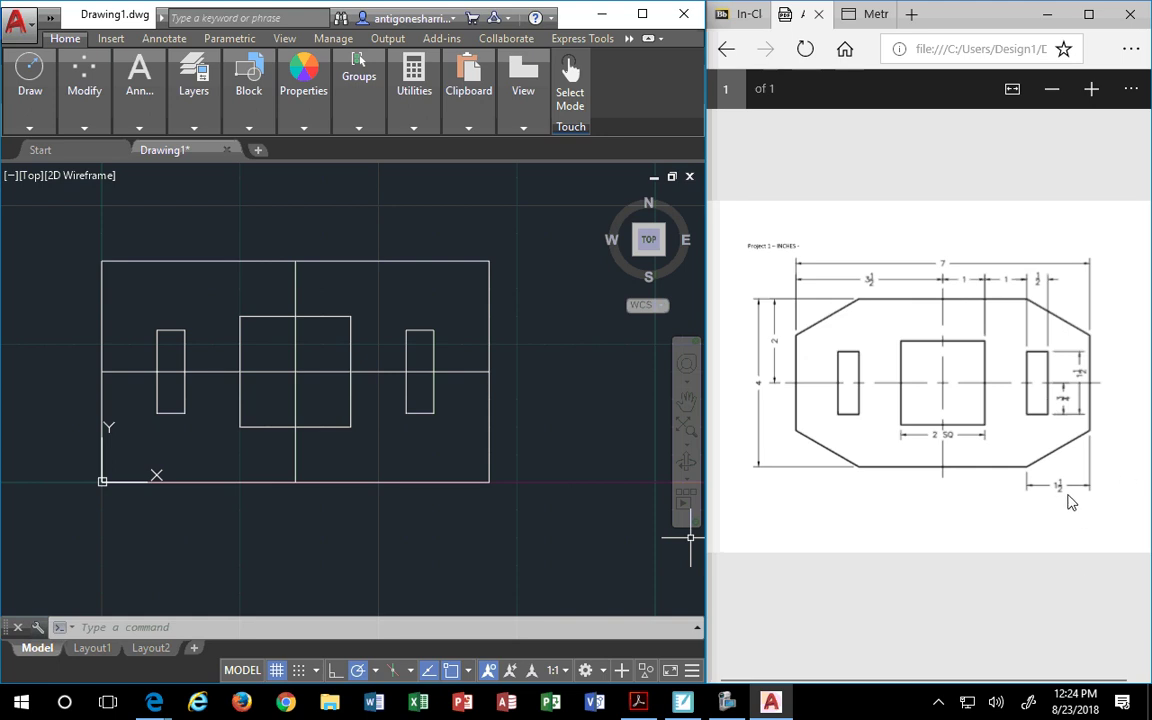
# Scroll and pan the plate PDF to show its left side with the 7 and 4 inch dimensions.
pyautogui.keyDown('ctrl'); pyautogui.scroll(4, 1068, 501); pyautogui.keyUp('ctrl')
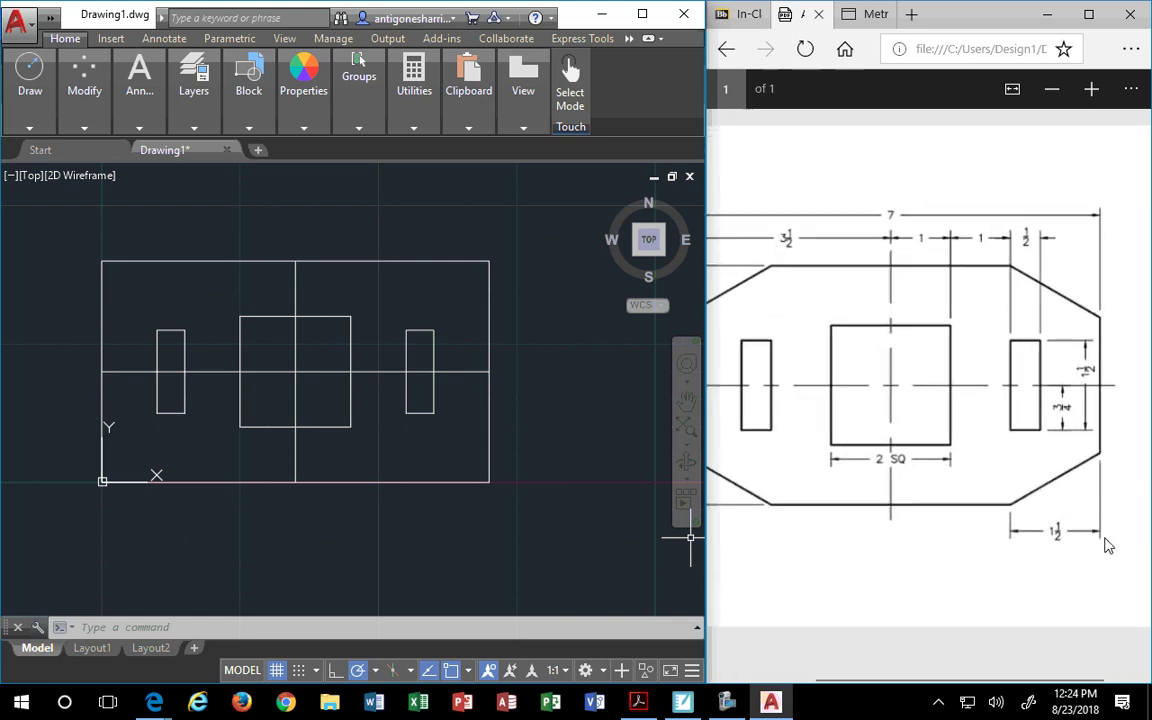
pyautogui.keyDown('ctrl'); pyautogui.scroll(2, 1112, 520); pyautogui.keyUp('ctrl')
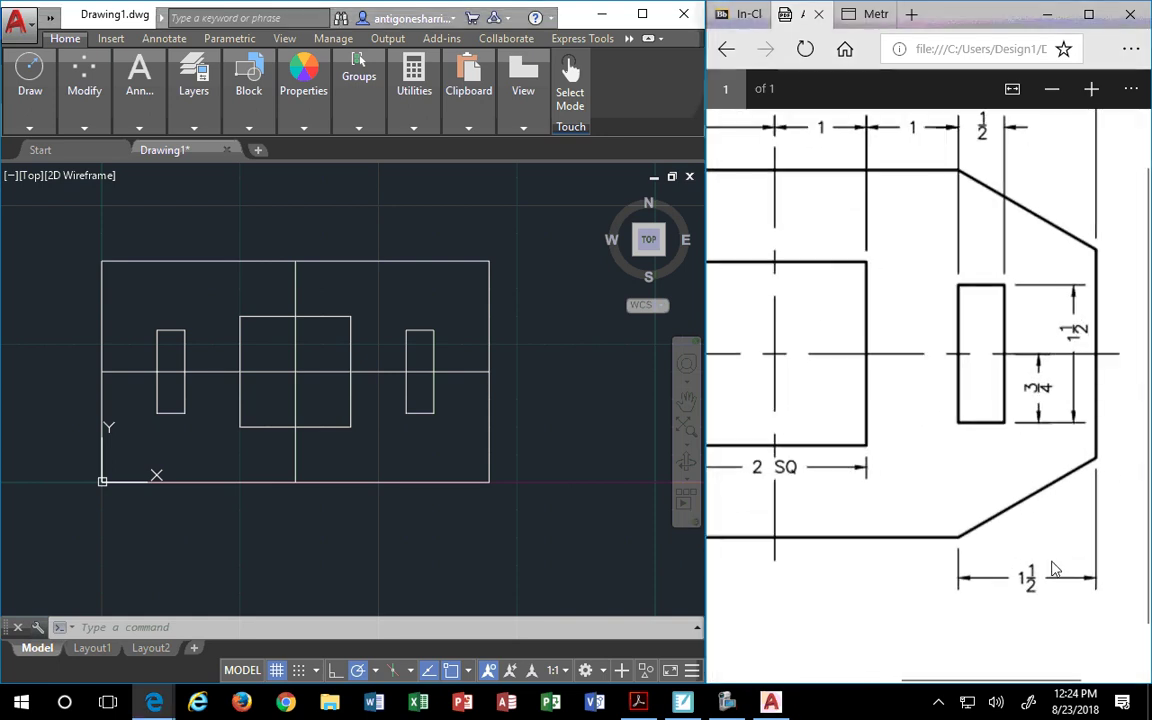
pyautogui.scroll(2, 1058, 545)
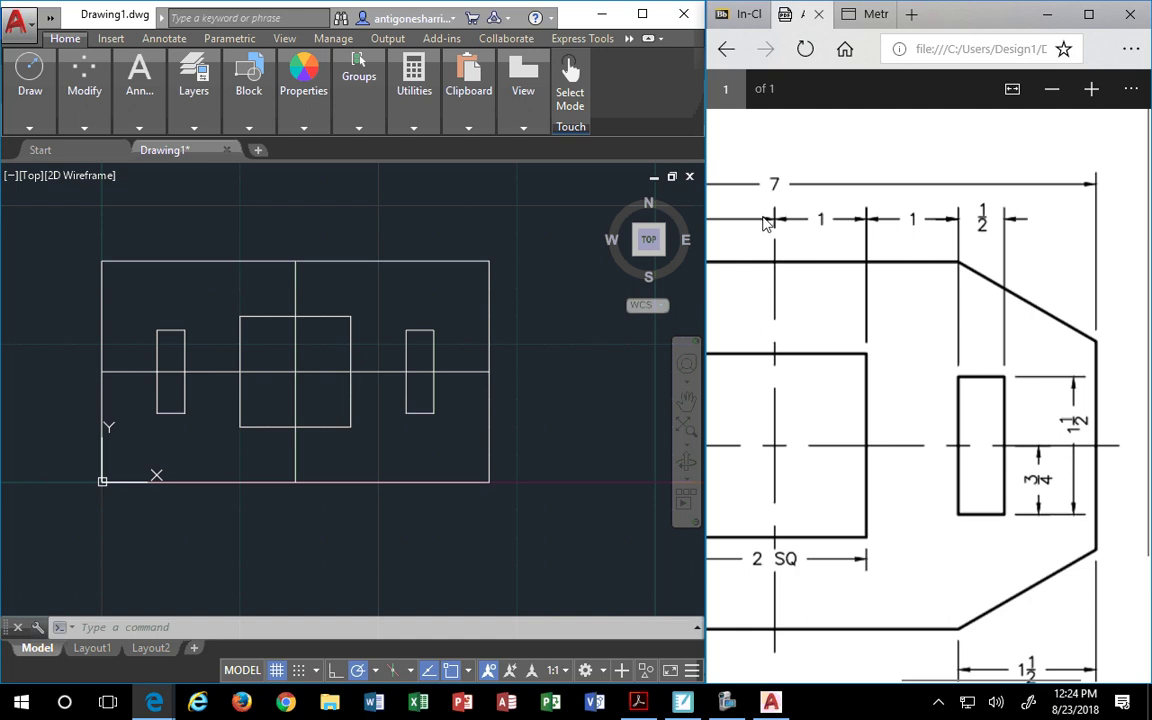
pyautogui.scroll(-2, 822, 394)
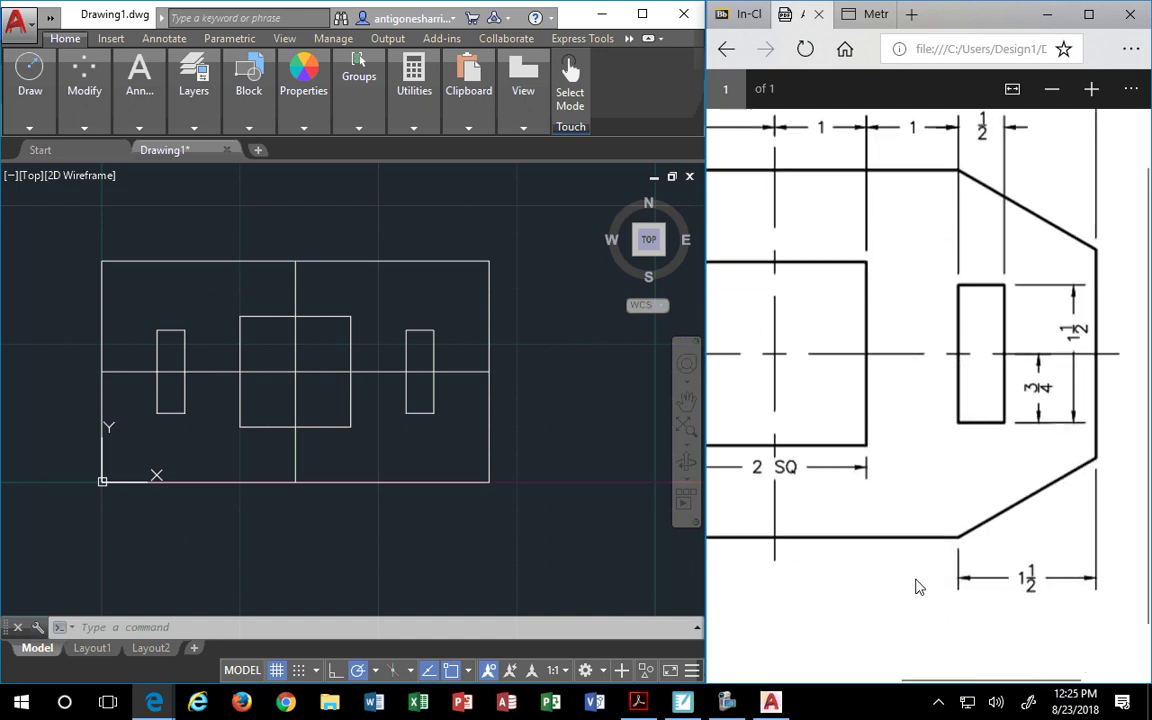
pyautogui.scroll(2, 893, 465)
pyautogui.scroll(-2, 895, 466)
pyautogui.scroll(2, 859, 522)
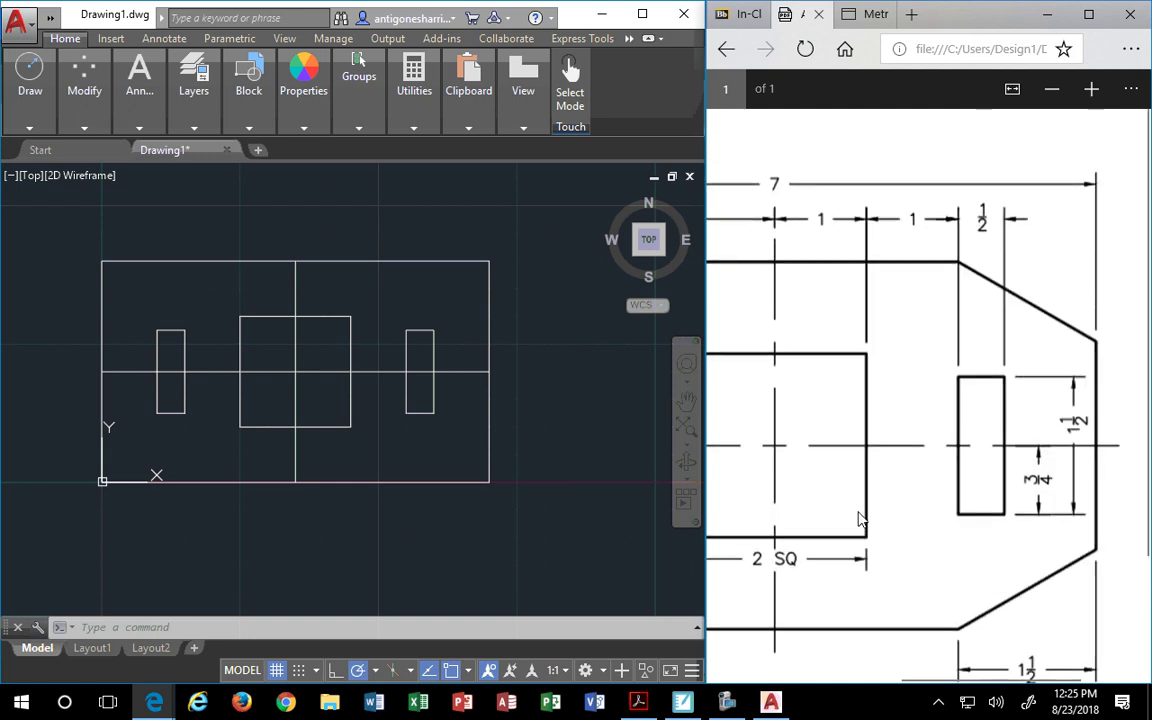
pyautogui.keyDown('ctrl'); pyautogui.scroll(-3, 818, 433); pyautogui.keyUp('ctrl')
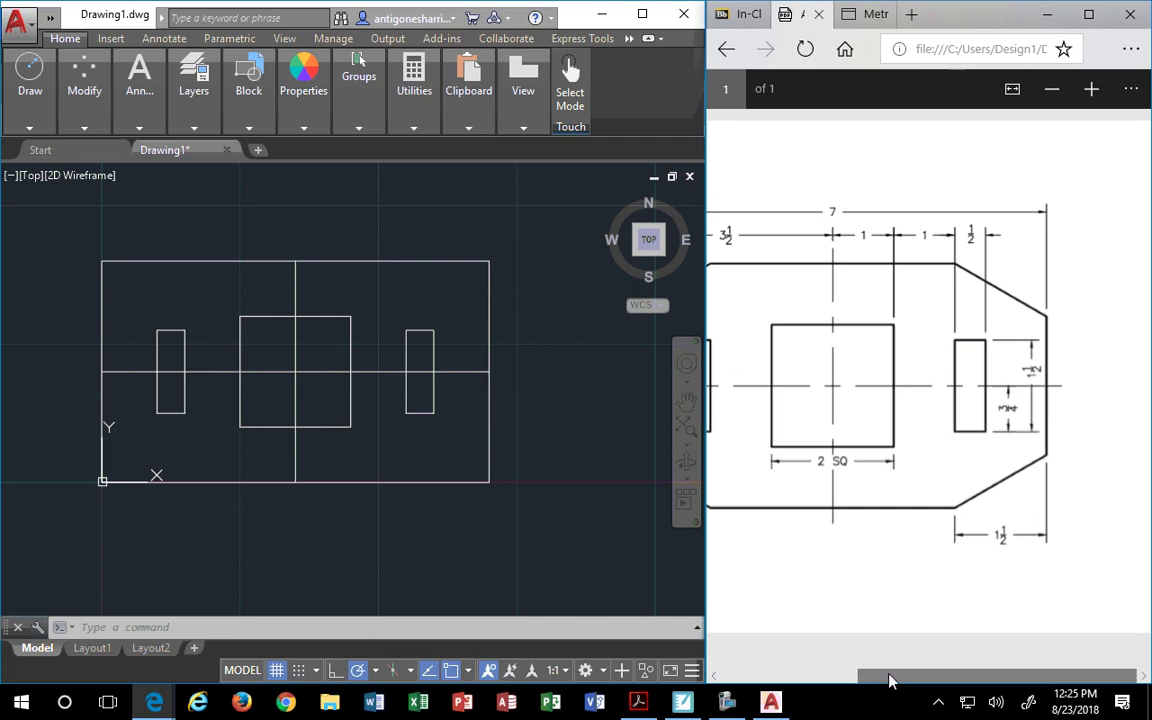
pyautogui.moveTo(890, 680)
pyautogui.mouseDown()
pyautogui.moveTo(775, 687)
pyautogui.moveTo(785, 678)
pyautogui.mouseUp()
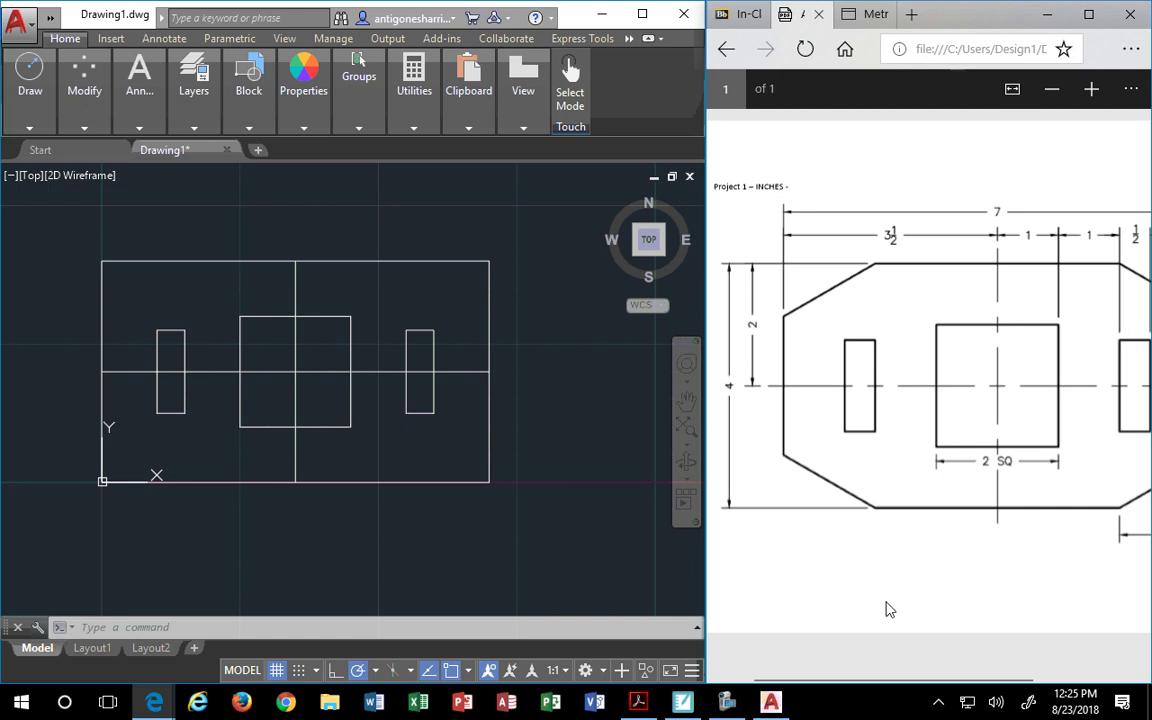
# Zoom the PDF in on the right slot to inspect its details.
pyautogui.moveTo(869, 674); pyautogui.dragTo(900, 674)
pyautogui.keyDown('ctrl'); pyautogui.scroll(-1, 903, 566); pyautogui.keyUp('ctrl')
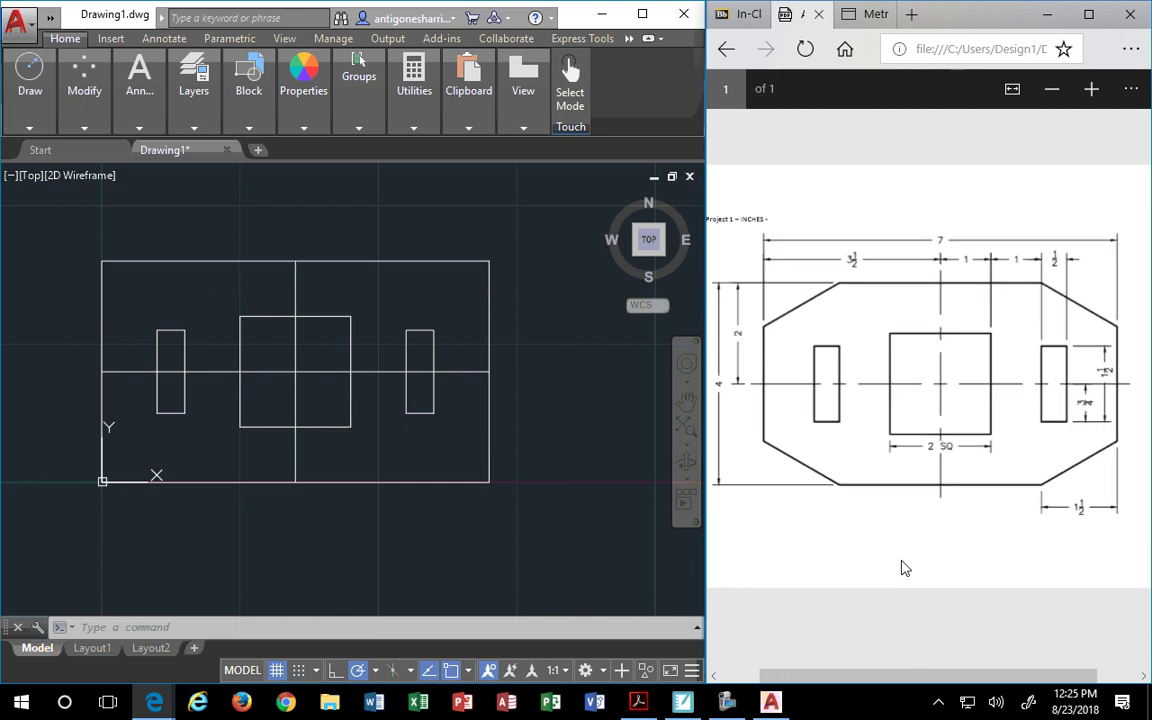
pyautogui.keyDown('ctrl'); pyautogui.scroll(-1, 903, 566); pyautogui.keyUp('ctrl')
pyautogui.keyDown('ctrl'); pyautogui.scroll(1, 903, 566); pyautogui.keyUp('ctrl')
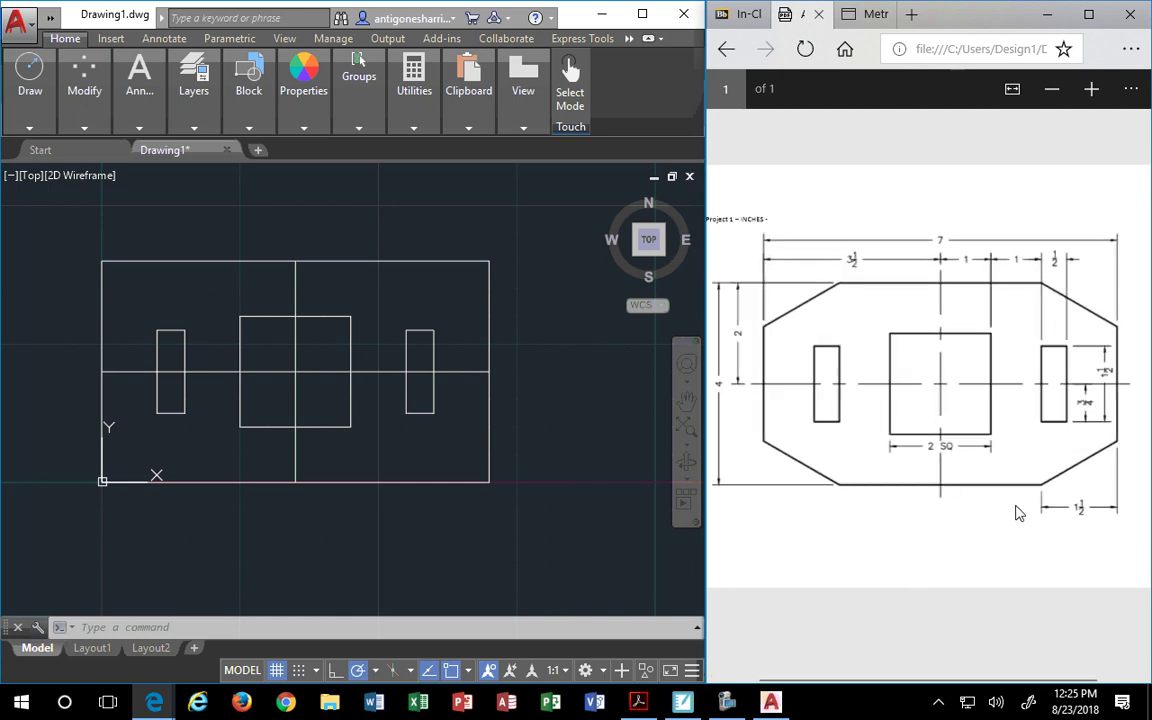
pyautogui.keyDown('ctrl'); pyautogui.scroll(1, 1116, 432); pyautogui.keyUp('ctrl')
pyautogui.keyDown('ctrl'); pyautogui.scroll(2, 1116, 432); pyautogui.keyUp('ctrl')
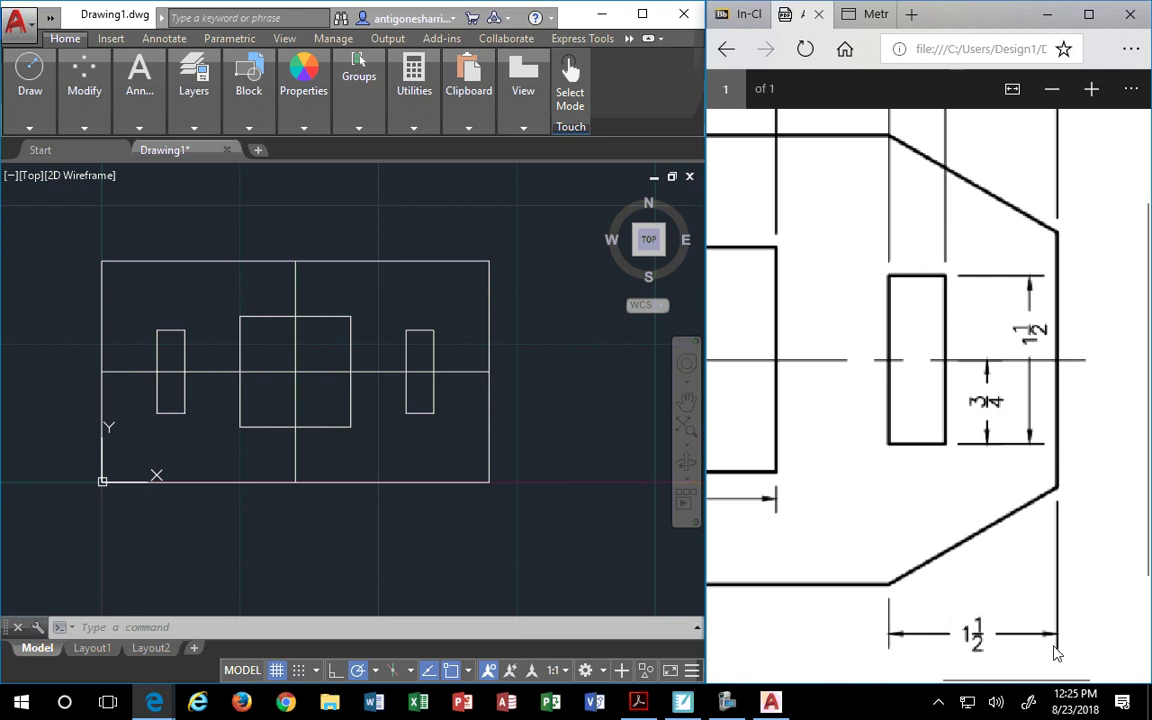
# Zoom out and pan until the whole plate drawing with chamfers and dimensions fits.
pyautogui.keyDown('ctrl'); pyautogui.scroll(-1, 926, 476); pyautogui.keyUp('ctrl')
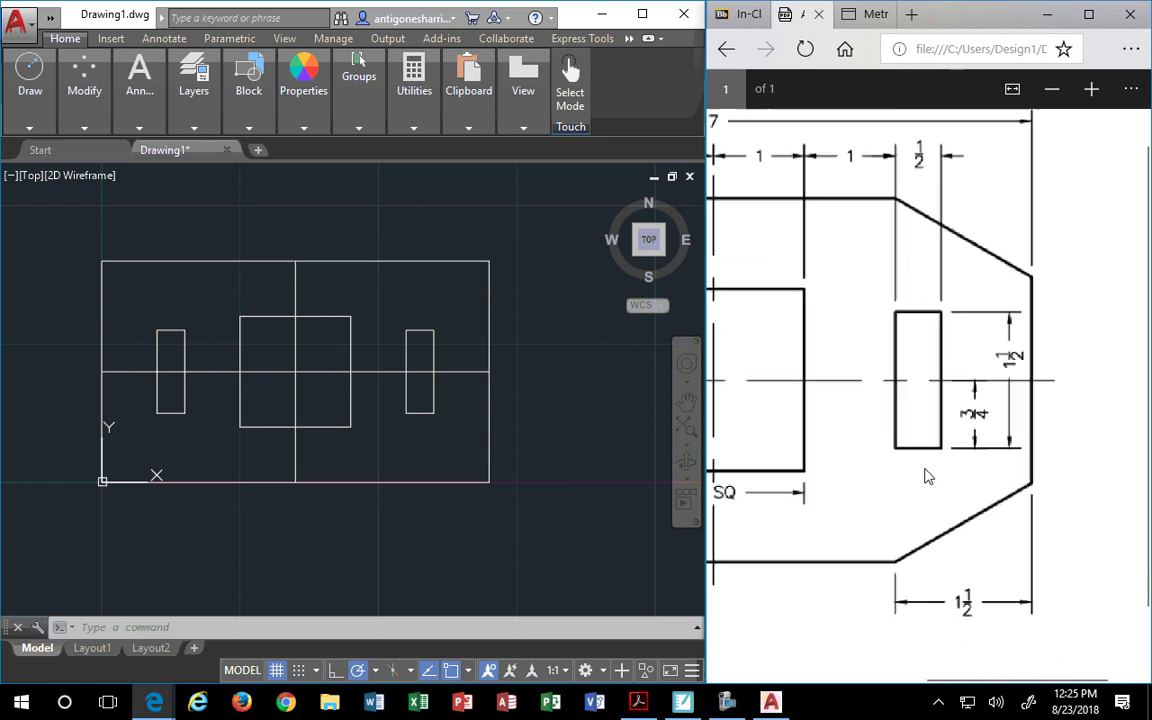
pyautogui.keyDown('ctrl'); pyautogui.scroll(-2, 926, 476); pyautogui.keyUp('ctrl')
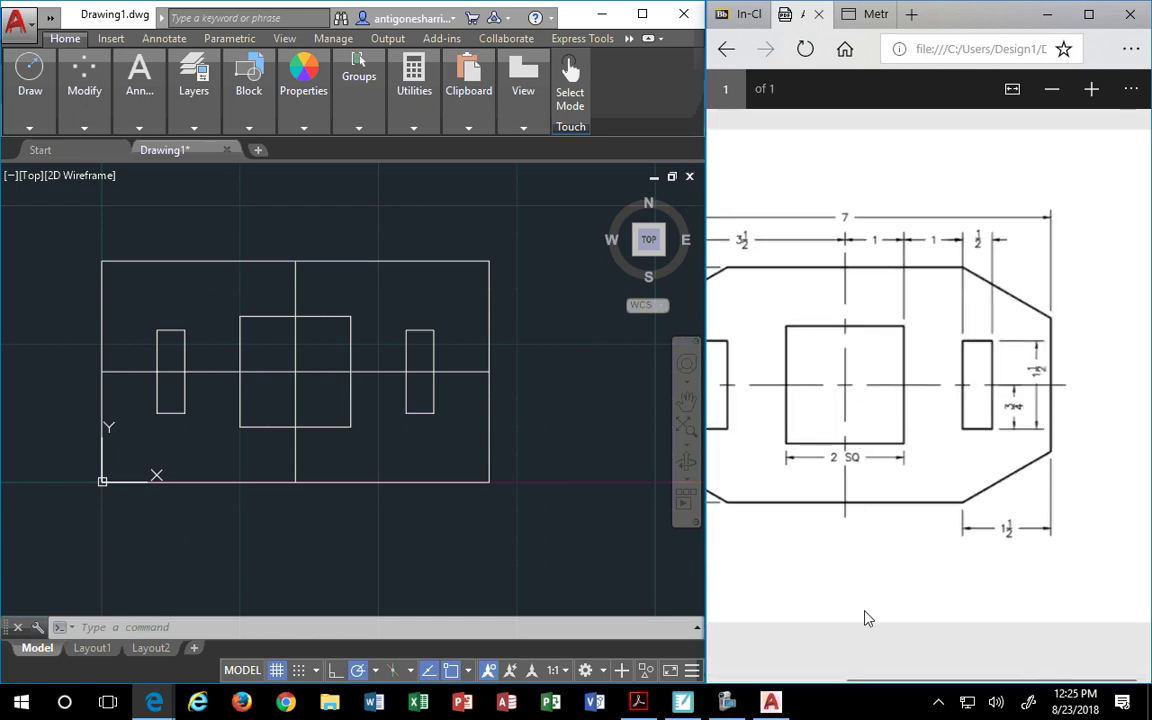
pyautogui.moveTo(951, 686); pyautogui.dragTo(855, 697)
pyautogui.keyDown('ctrl'); pyautogui.scroll(-2, 805, 527); pyautogui.keyUp('ctrl')
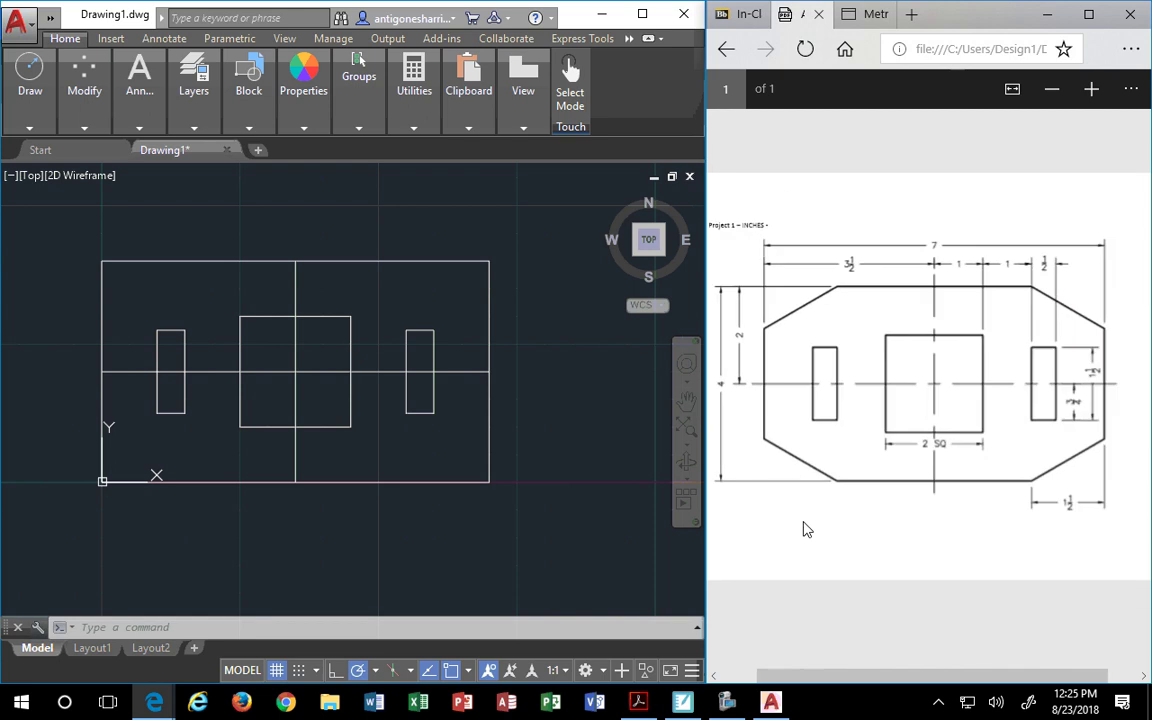
pyautogui.moveTo(895, 674); pyautogui.dragTo(877, 681)
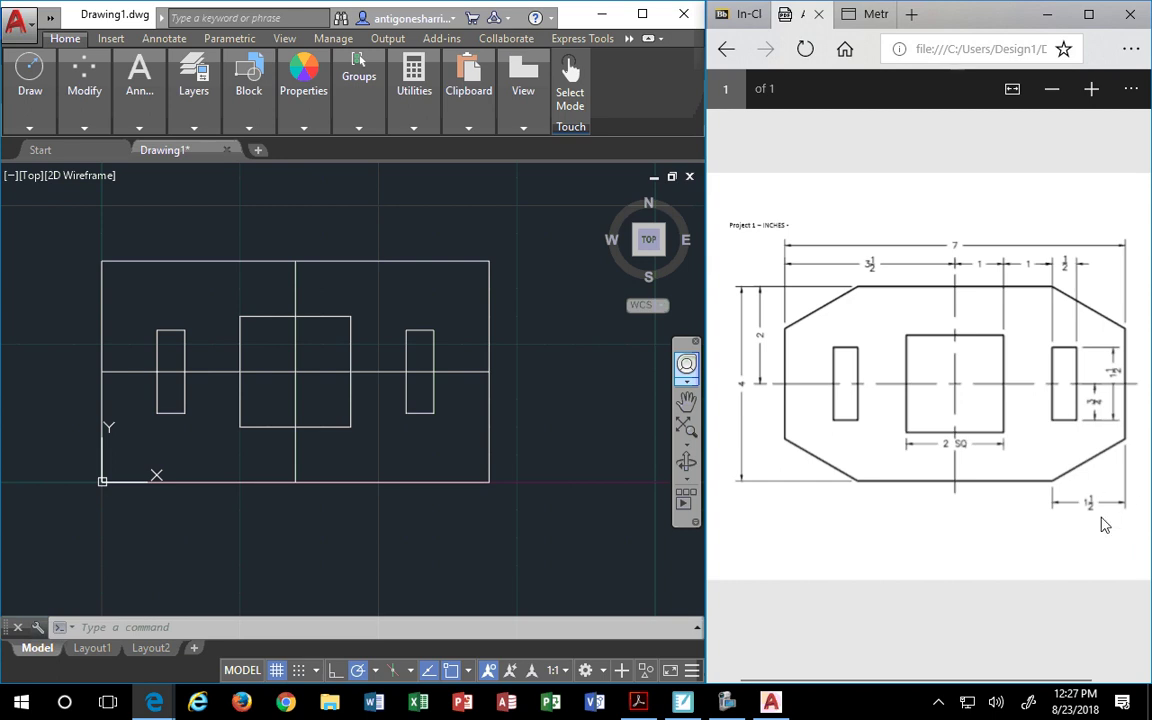
pyautogui.click(86, 128)
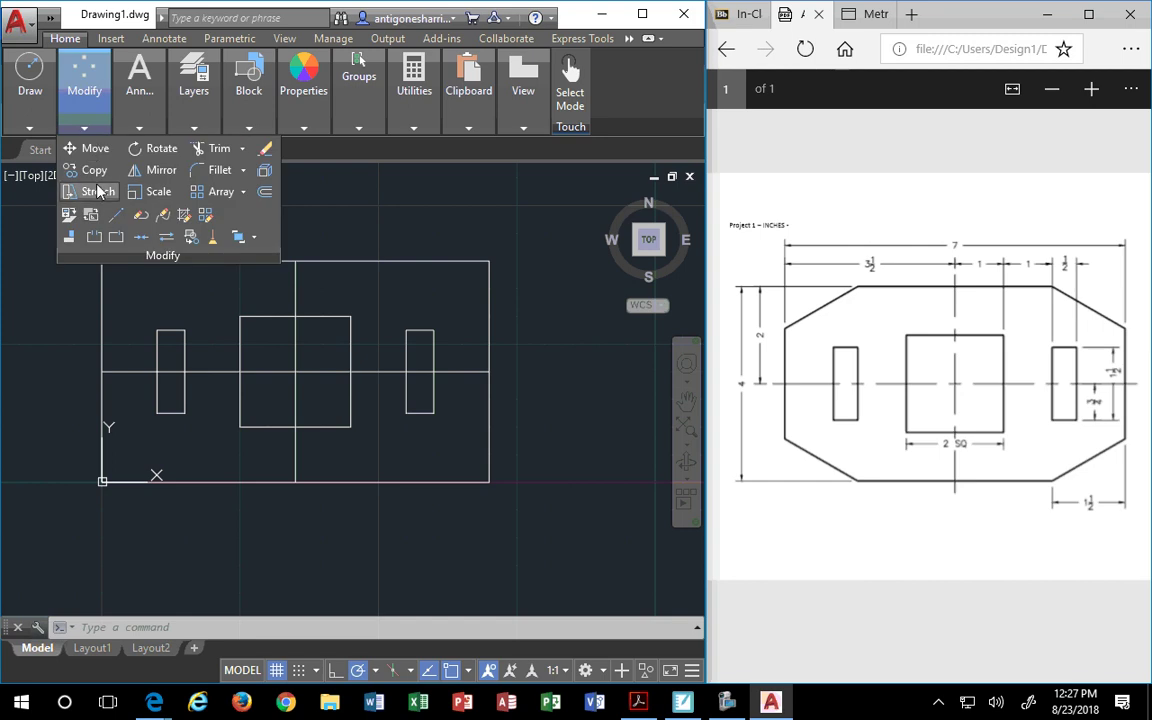
pyautogui.click(246, 172)
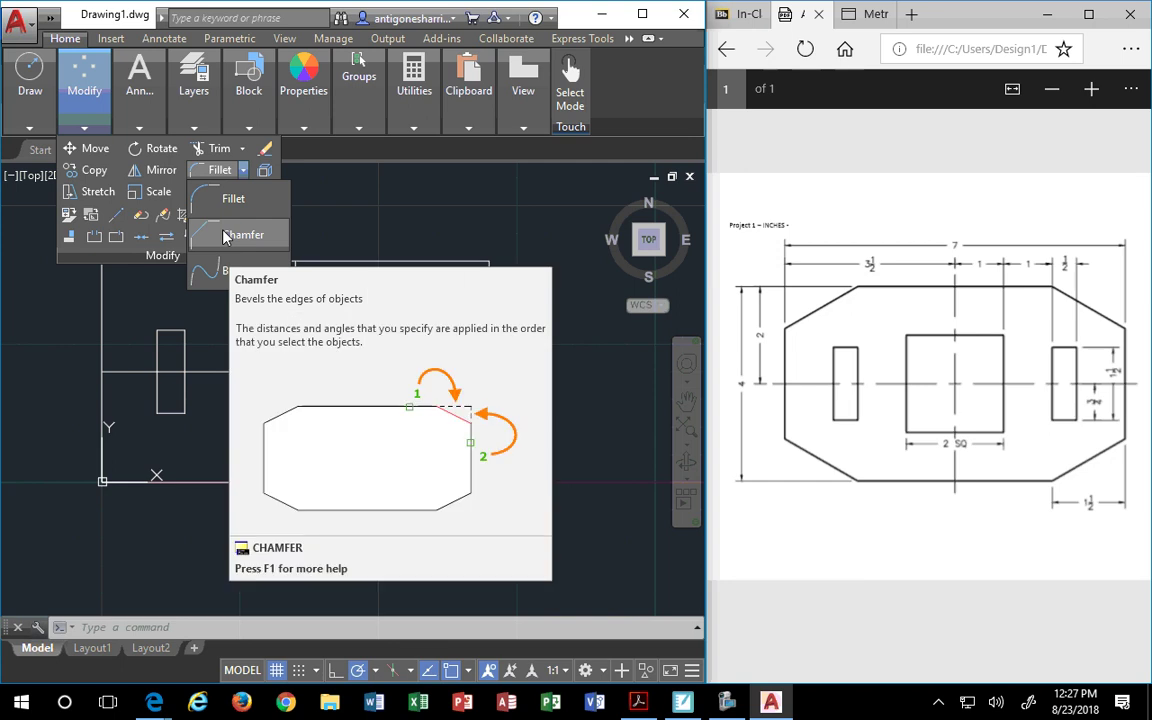
pyautogui.click(226, 236)
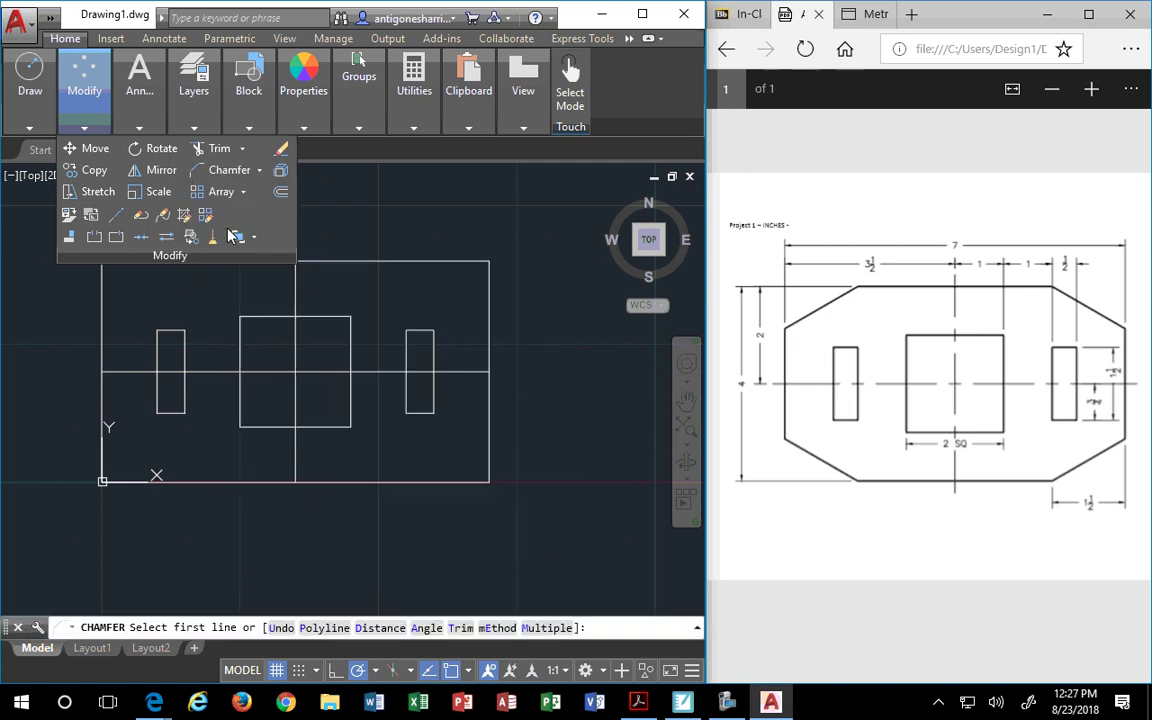
pyautogui.click(206, 162)
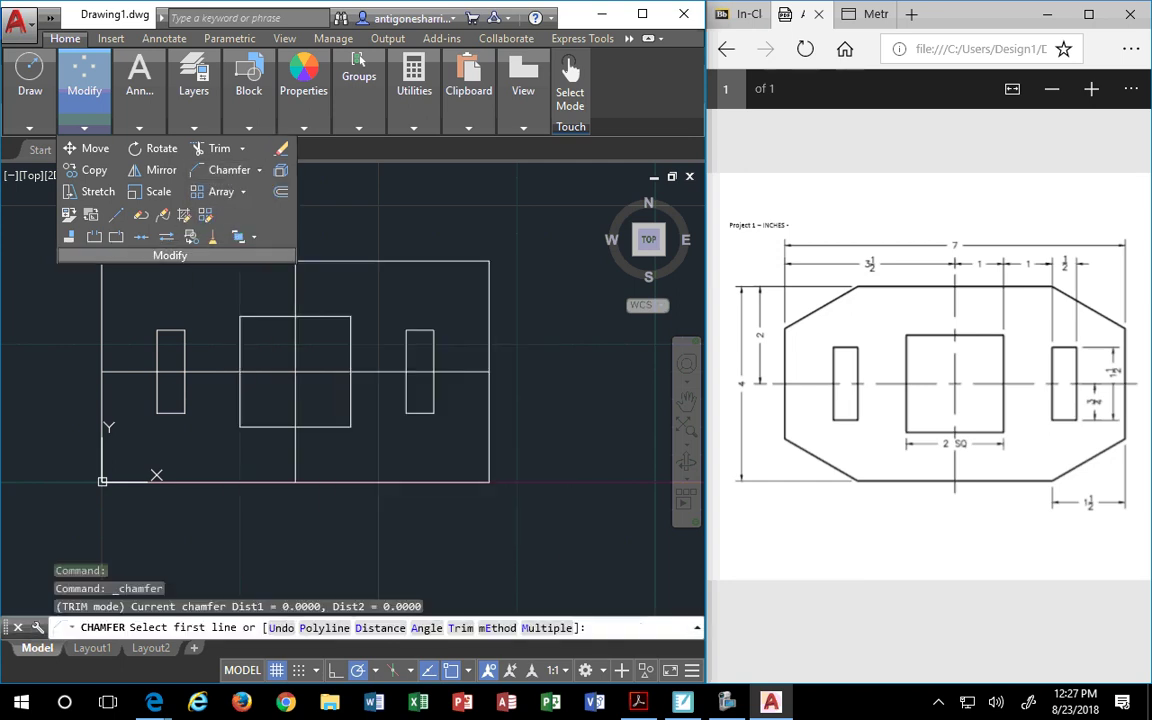
pyautogui.scroll(-2, 293, 506)
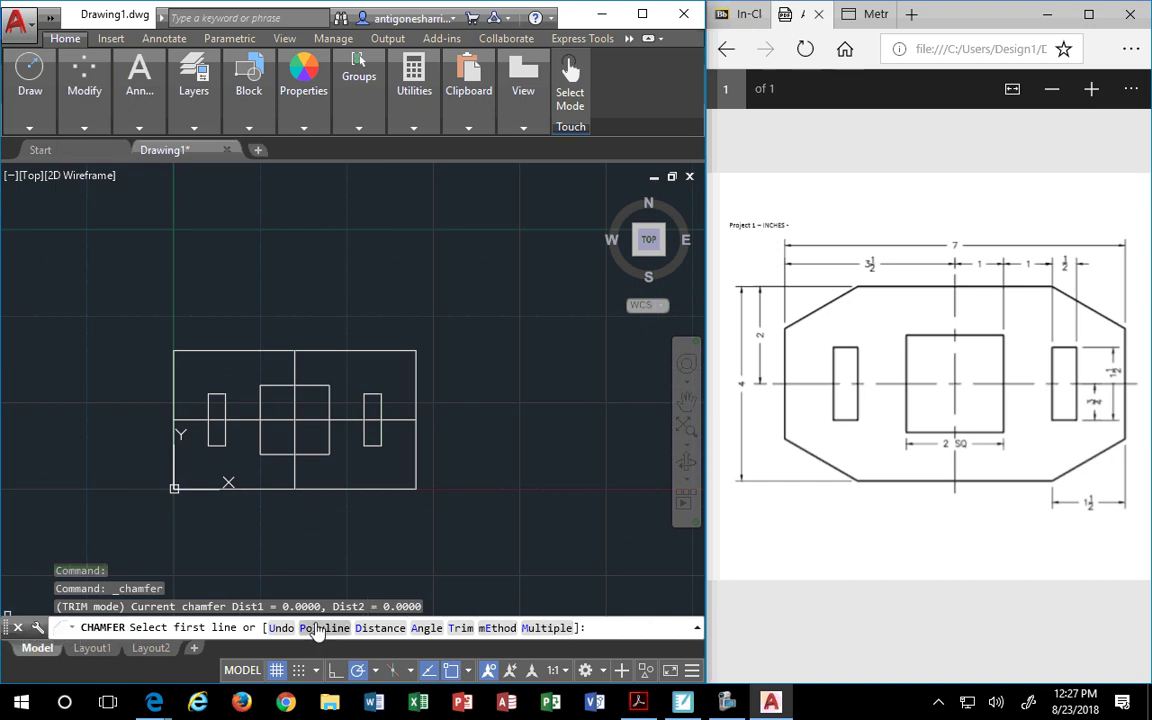
pyautogui.click(384, 628)
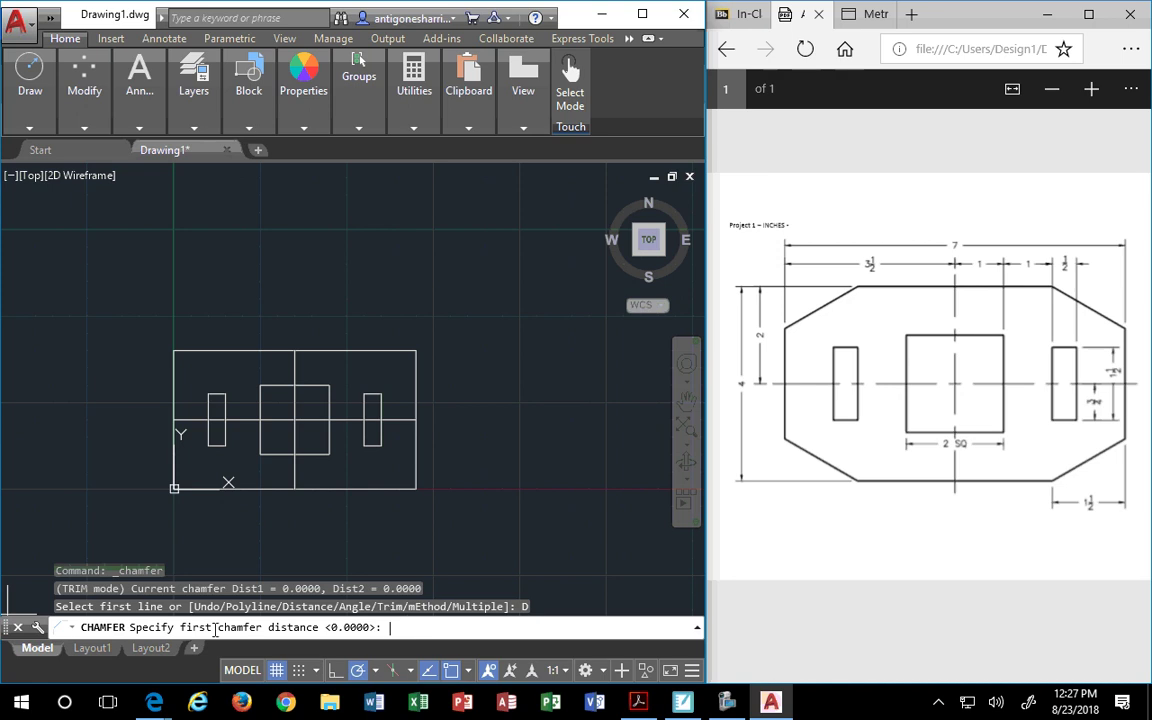
pyautogui.write('1.5')
pyautogui.press('Return')
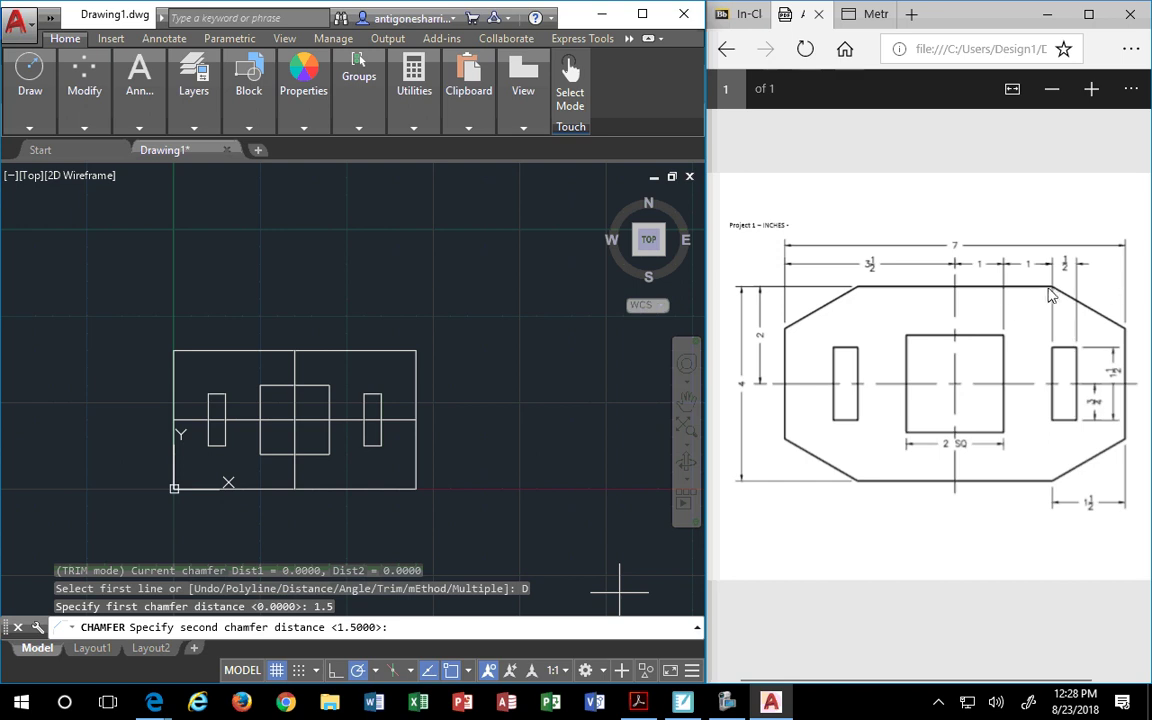
pyautogui.keyDown('ctrl'); pyautogui.scroll(1, 1135, 316); pyautogui.keyUp('ctrl')
pyautogui.keyDown('ctrl'); pyautogui.scroll(2, 1137, 316); pyautogui.keyUp('ctrl')
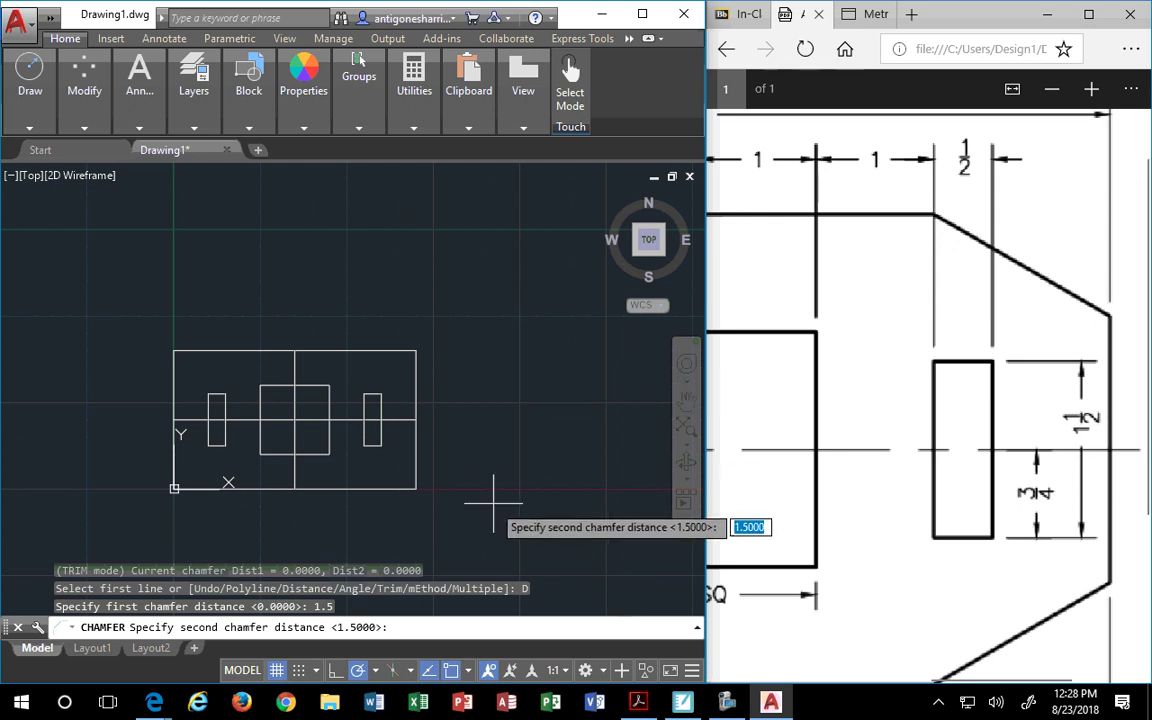
pyautogui.press('Escape')
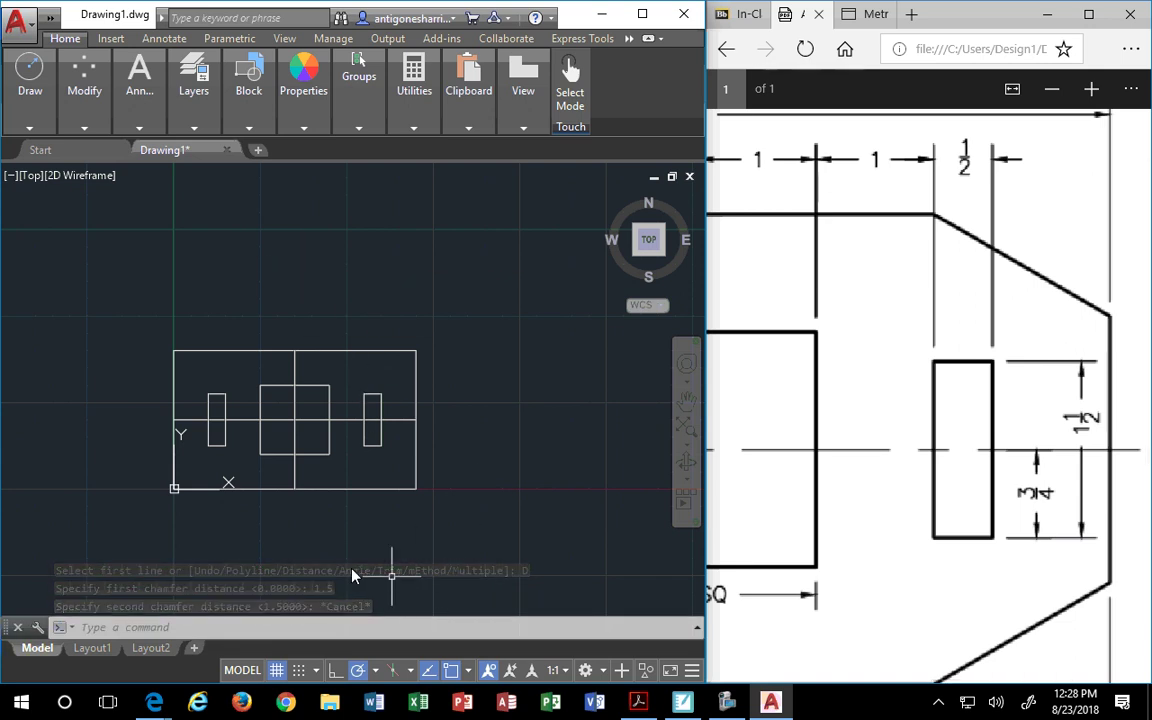
# Start CHAMFER in Angle mode with a 1.5 length on the first line.
pyautogui.press('Escape')
pyautogui.press('Escape')
pyautogui.press('Escape')
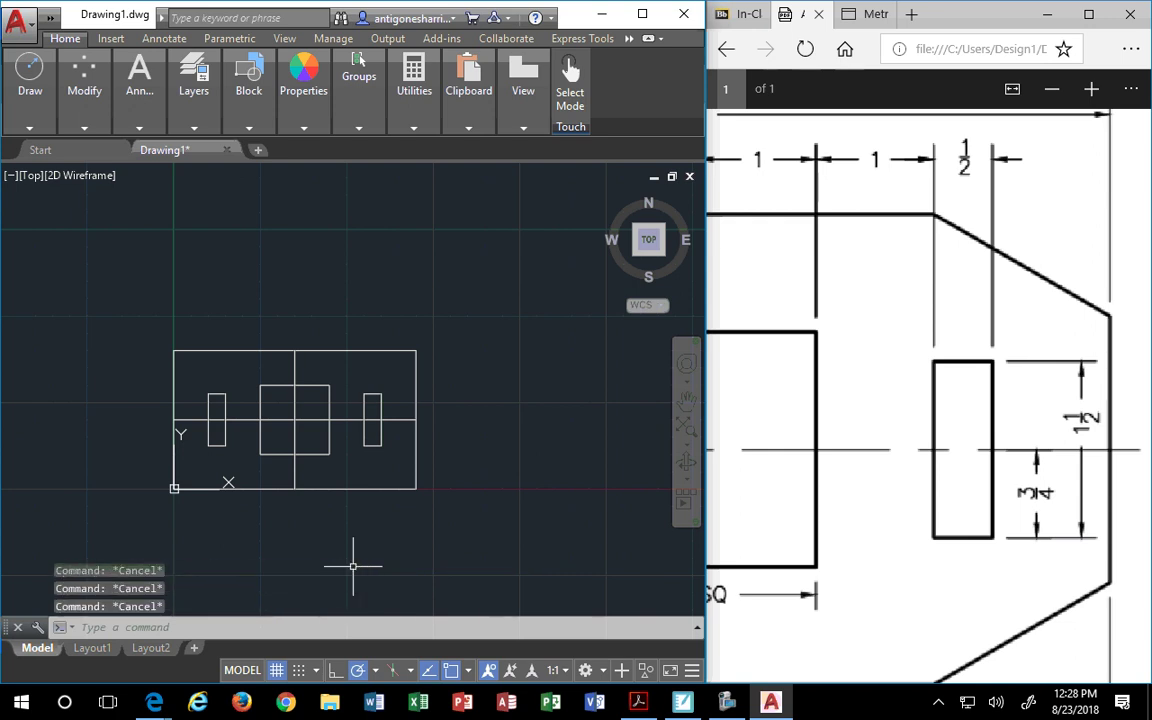
pyautogui.write('cha')
pyautogui.press('Return')
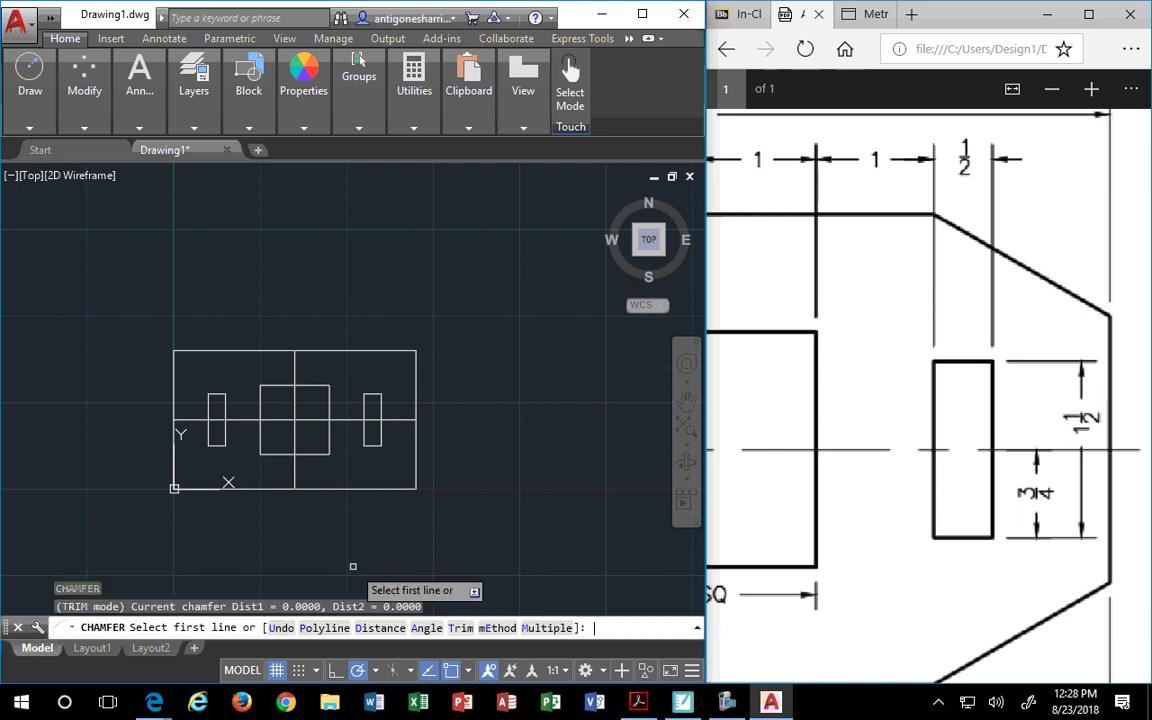
pyautogui.rightClick(423, 228)
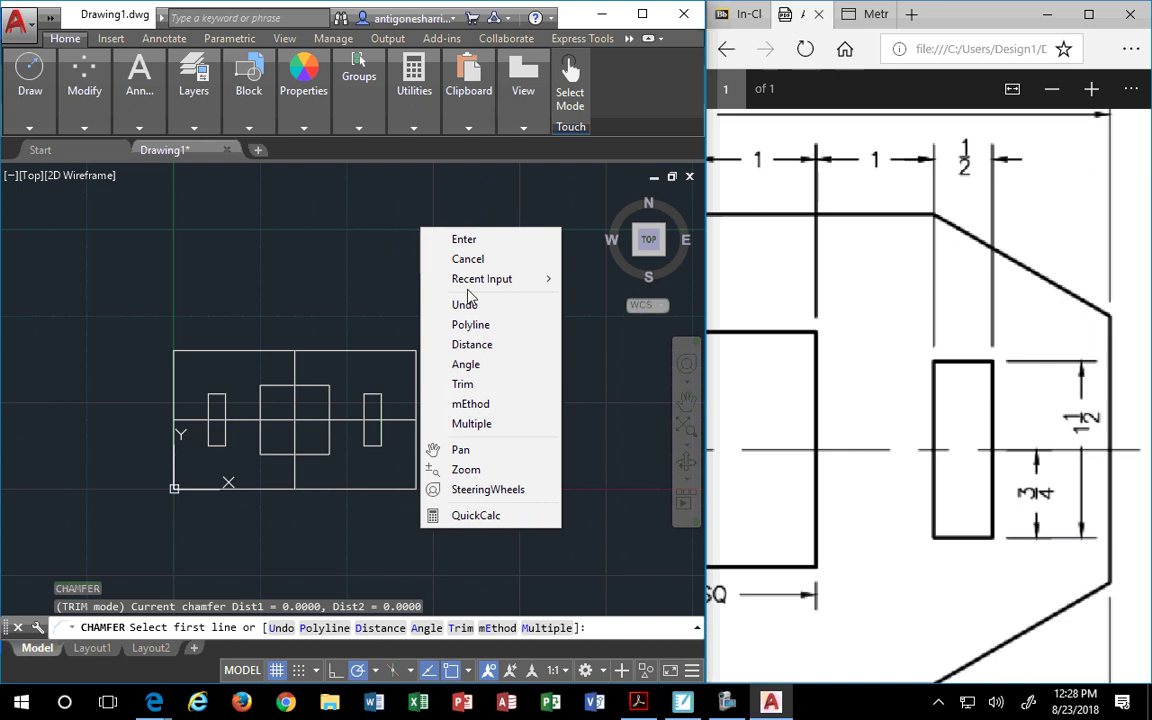
pyautogui.click(468, 366)
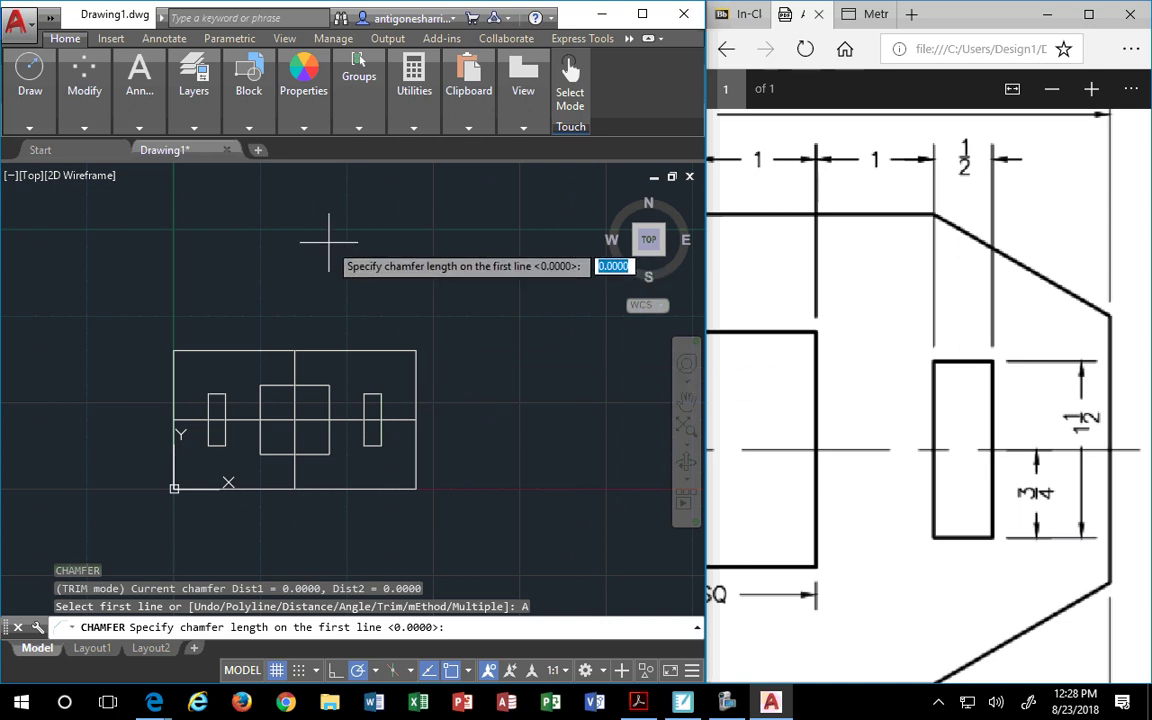
pyautogui.write('1.5')
pyautogui.press('Return')
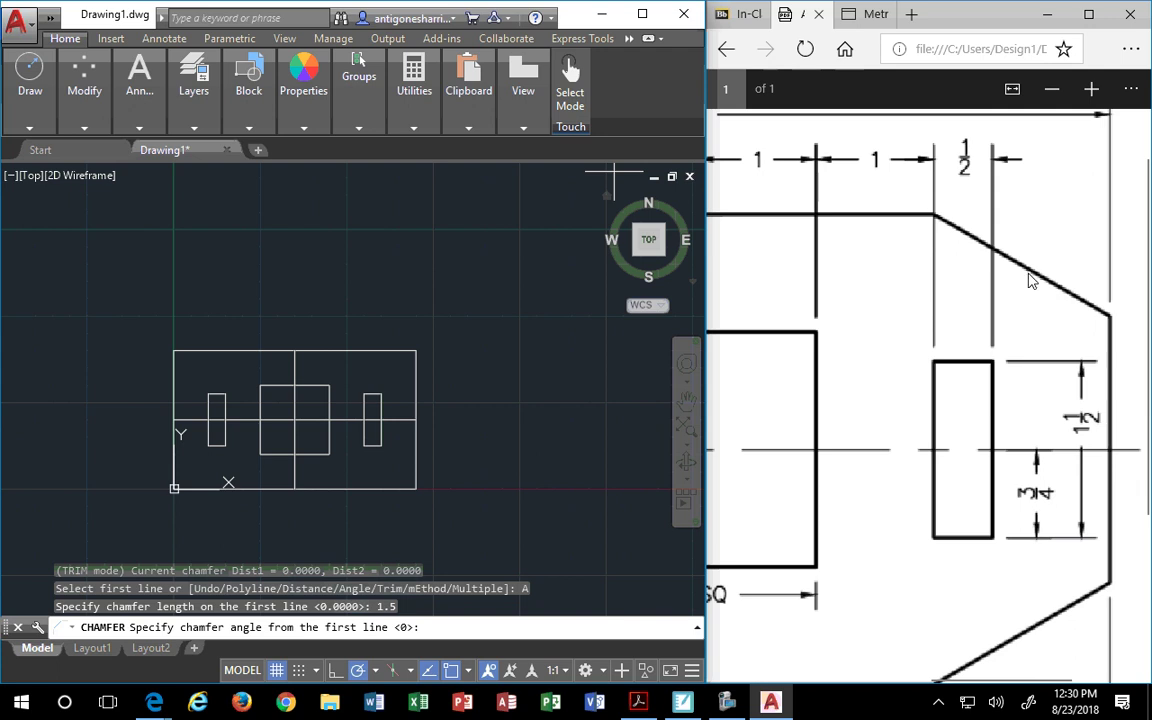
# Set the chamfer angle to 30° and chamfer the top-right and bottom-right corners.
pyautogui.scroll(2, 372, 421)
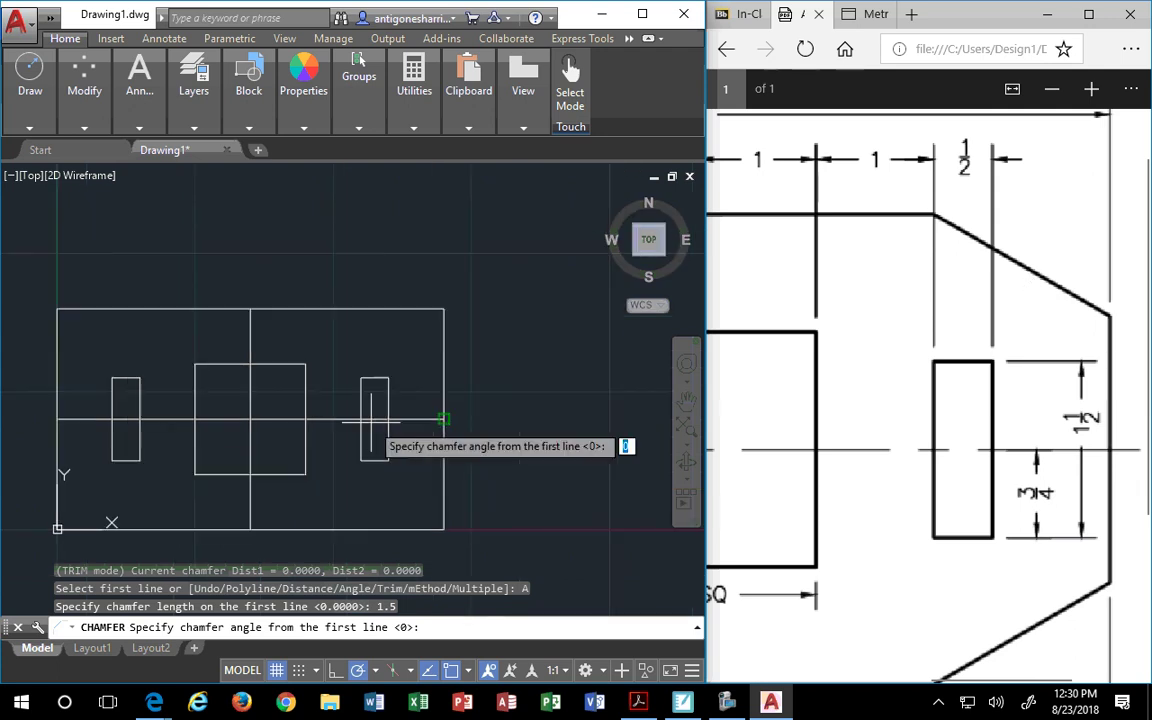
pyautogui.write('3')
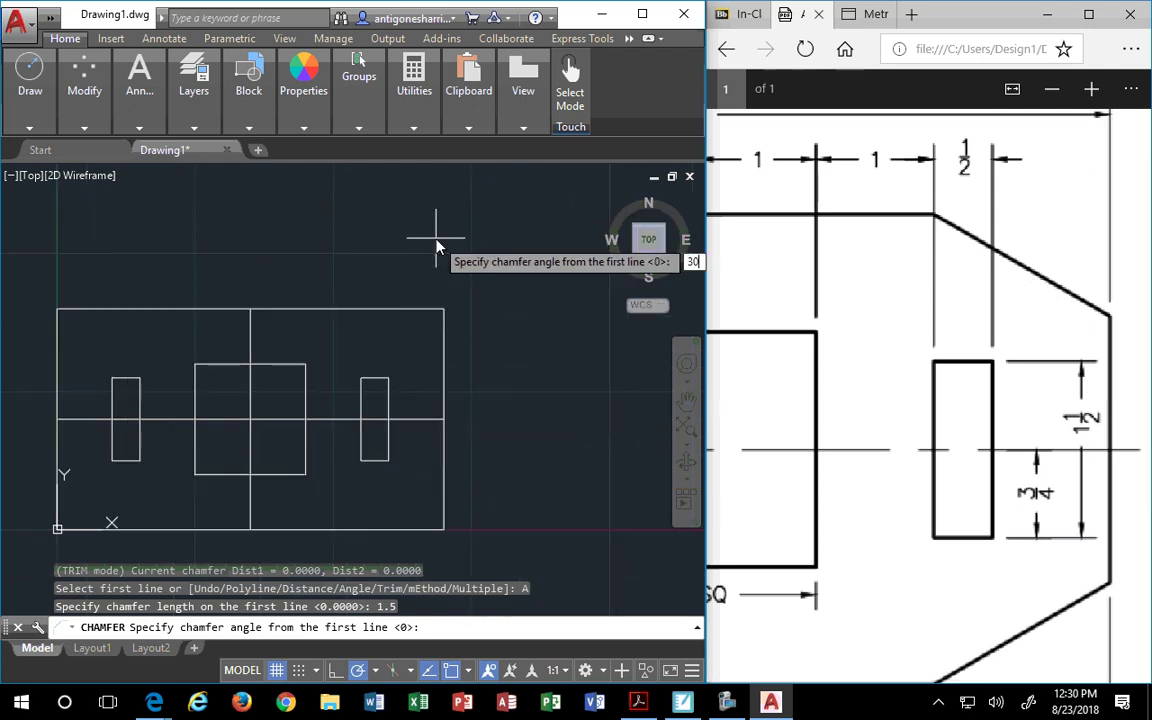
pyautogui.write('0')
pyautogui.press('Return')
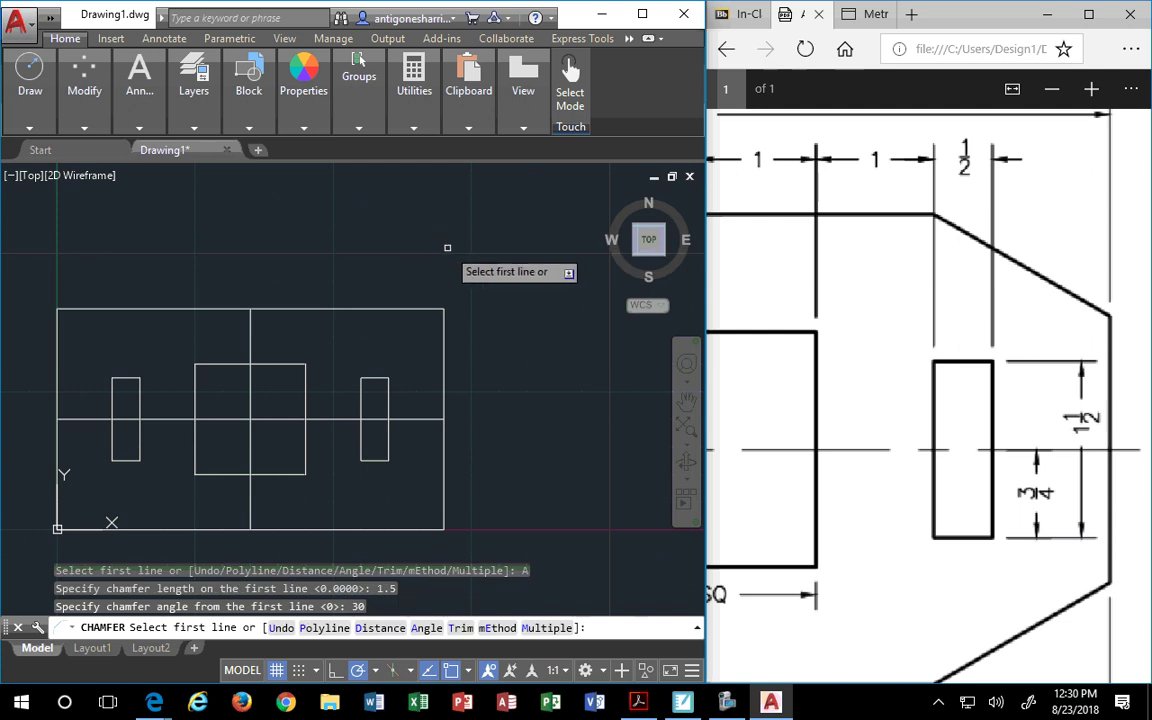
pyautogui.click(411, 310)
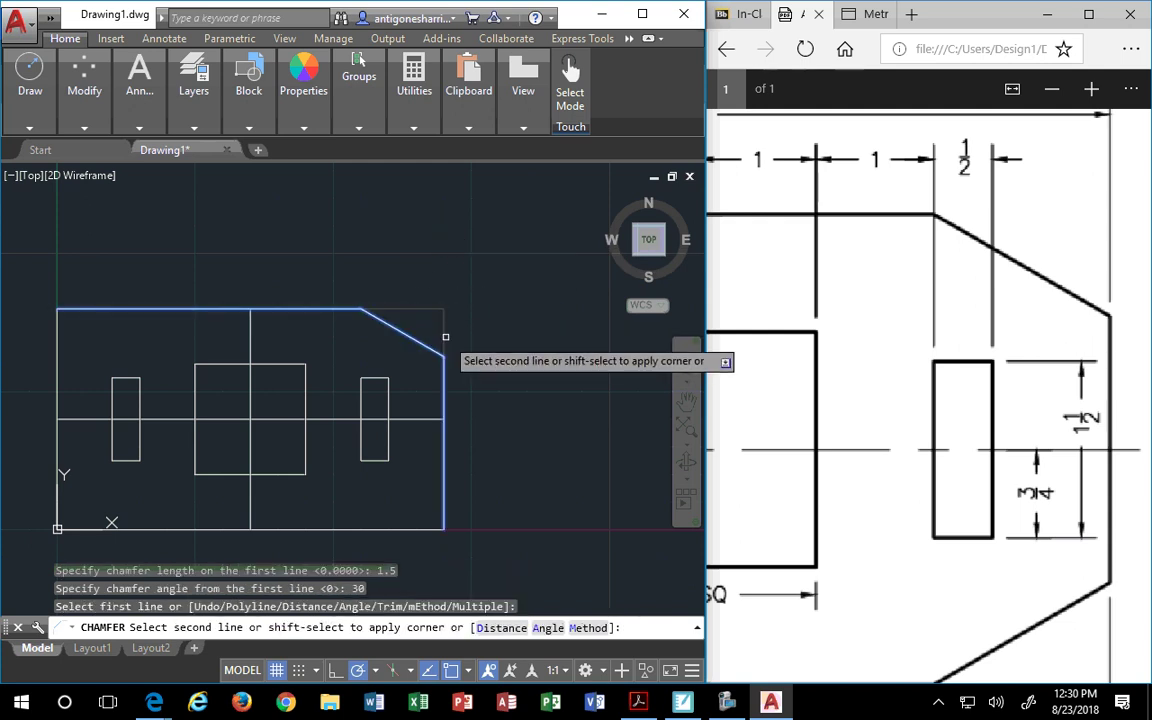
pyautogui.click(445, 337)
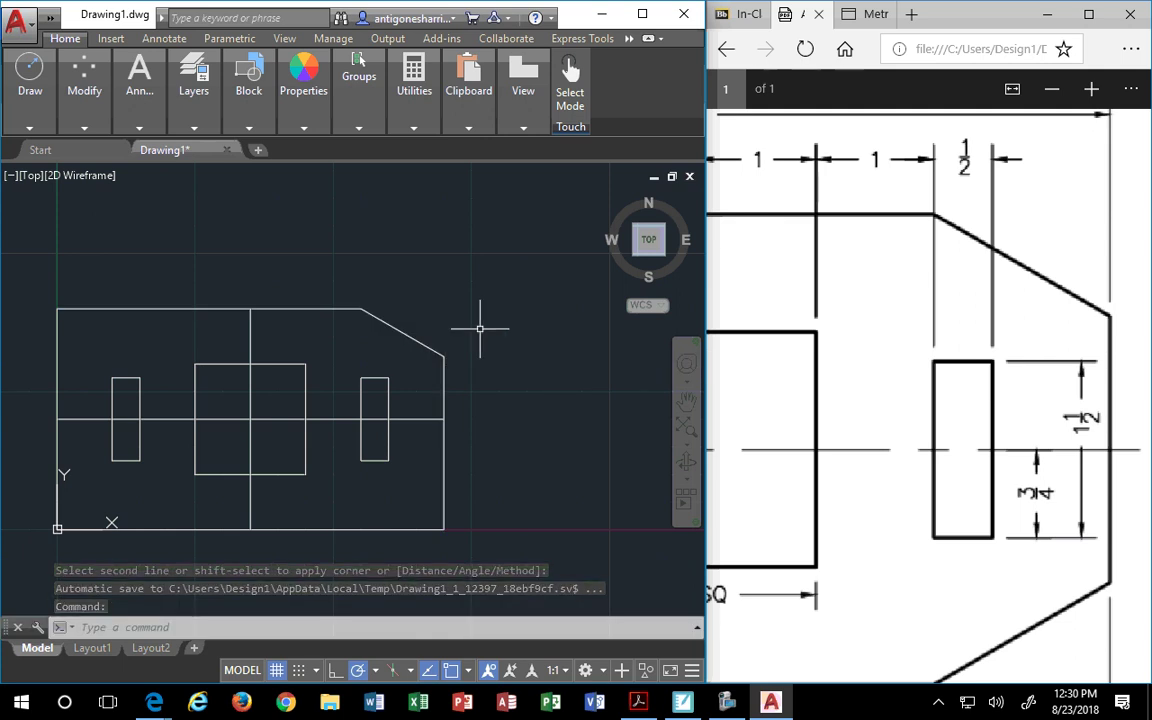
pyautogui.press('Return')
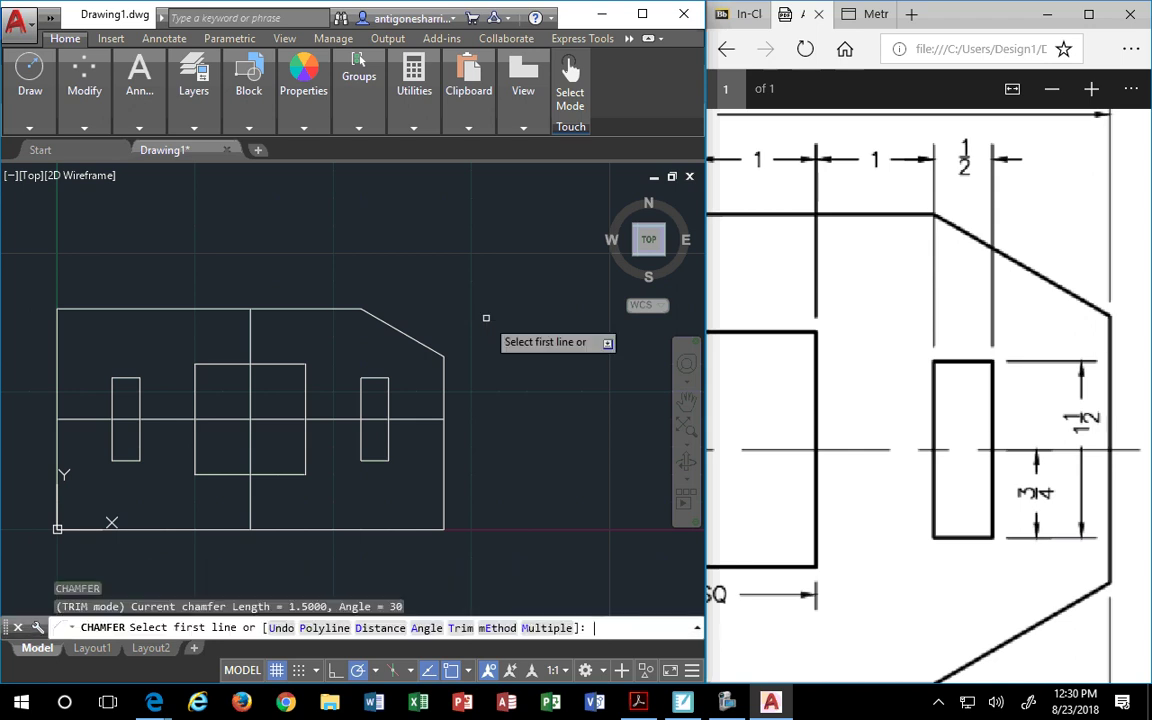
pyautogui.click(401, 533)
pyautogui.click(444, 500)
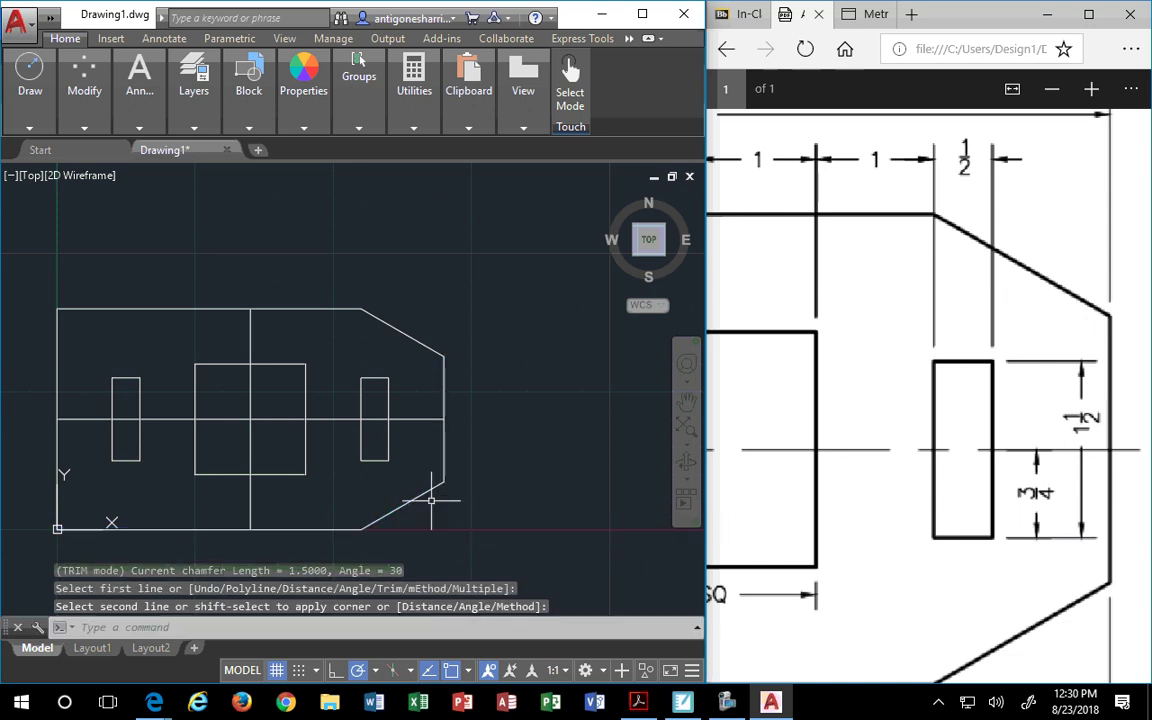
# Chamfer the top-left and bottom-left corners at the same 1.5 length and 30°.
pyautogui.press('Return')
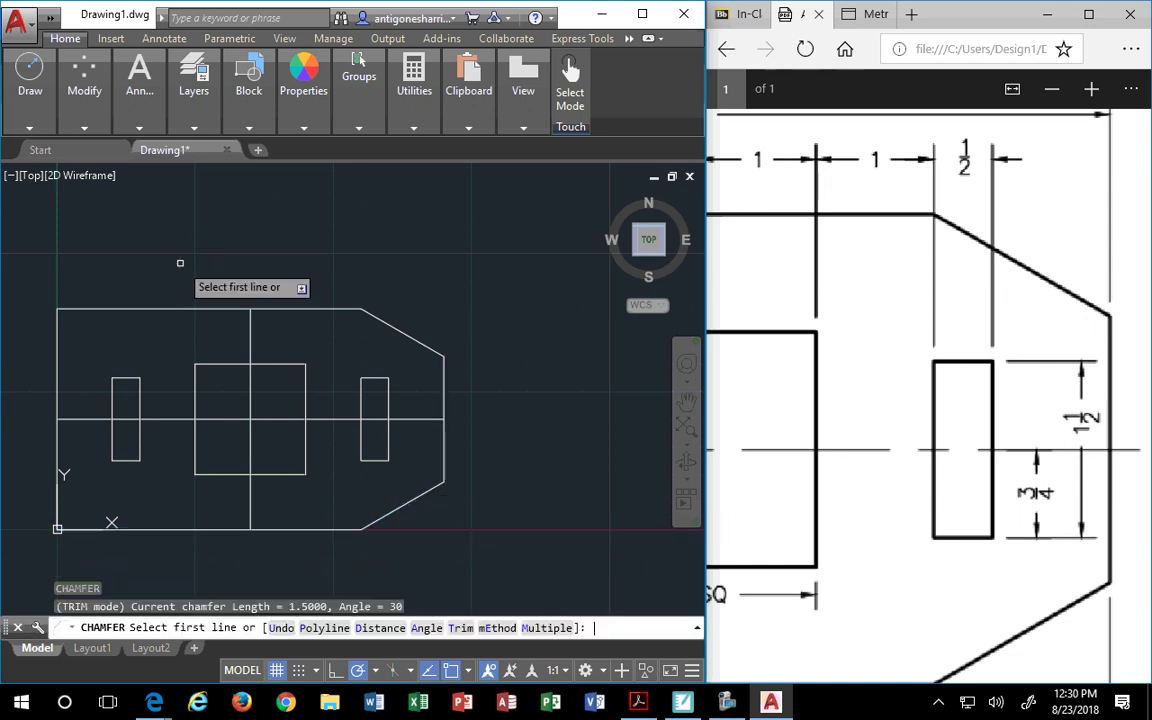
pyautogui.click(140, 308)
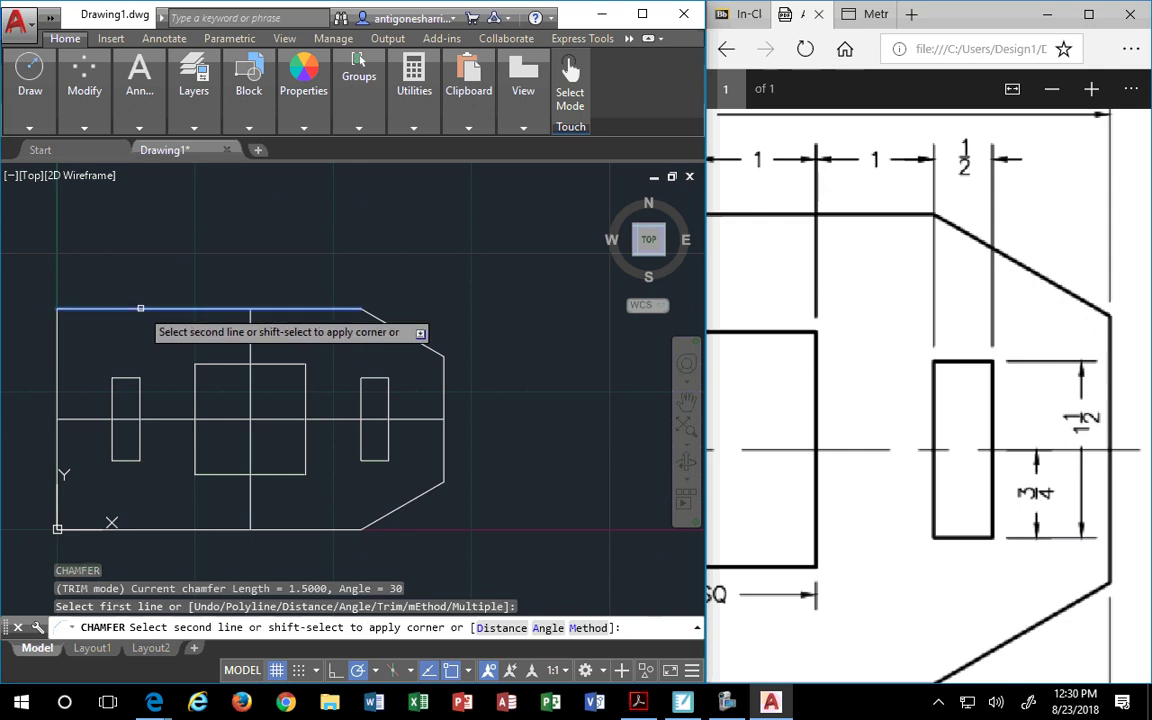
pyautogui.click(57, 353)
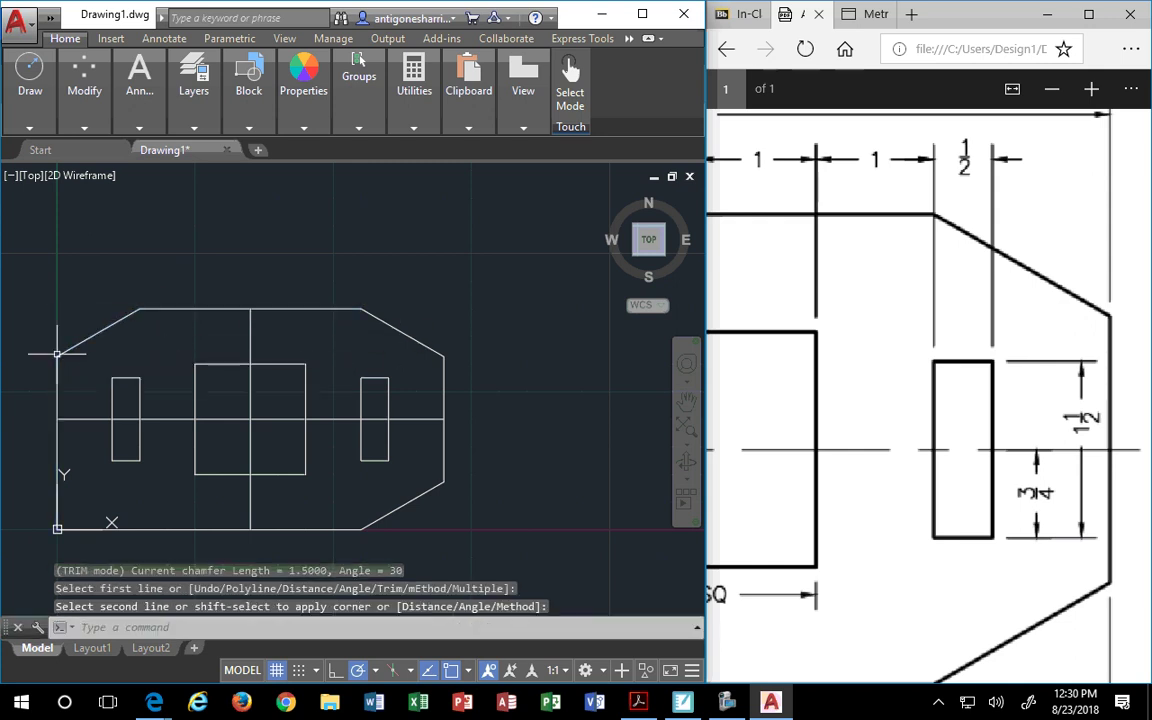
pyautogui.press('Return')
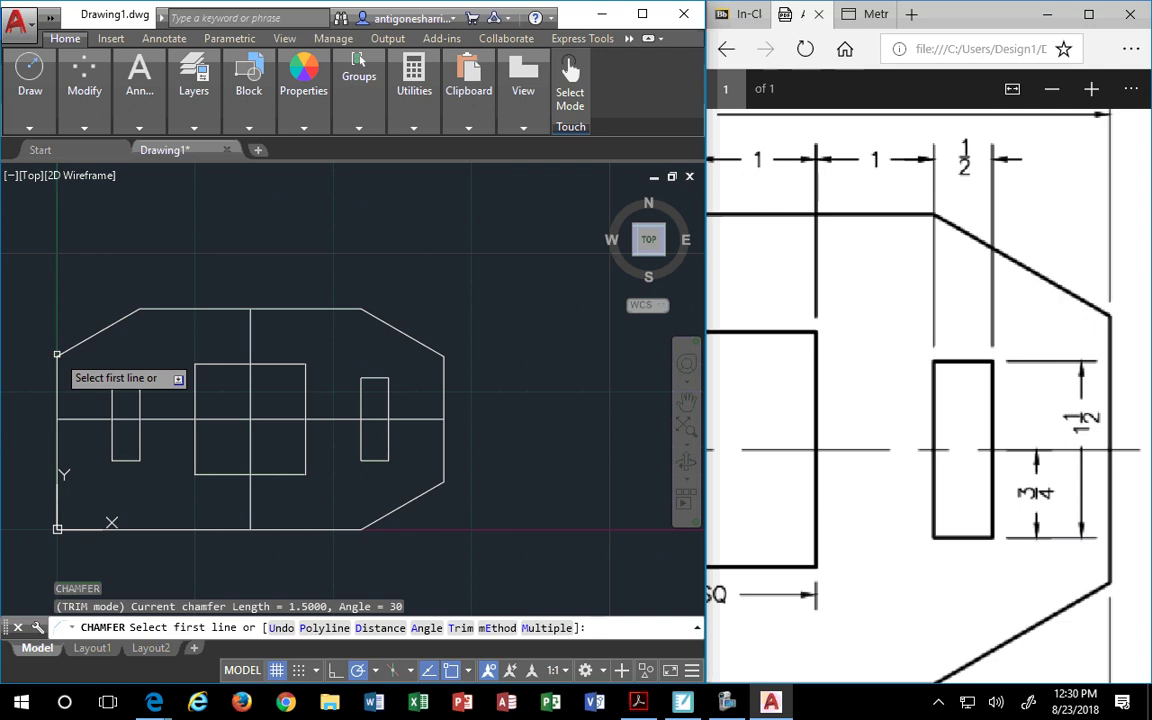
pyautogui.click(158, 528)
pyautogui.click(58, 500)
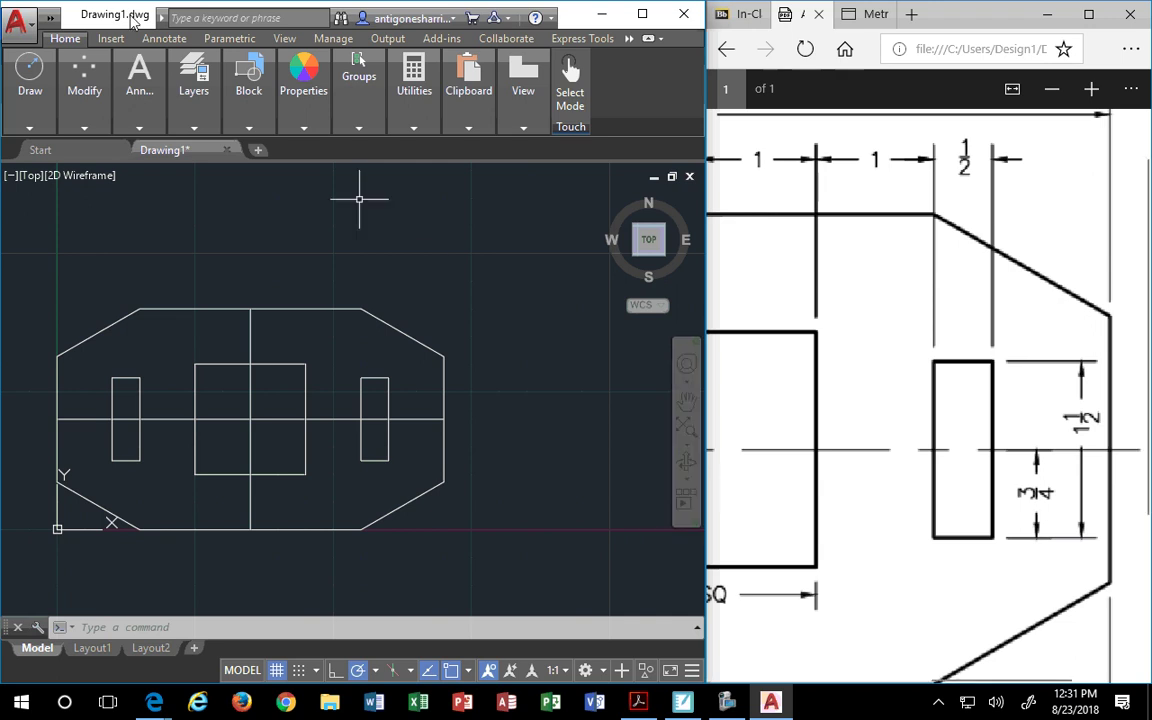
# Dismiss the Annotation panel flyout and maximize the AutoCAD window full-screen.
pyautogui.click(137, 133)
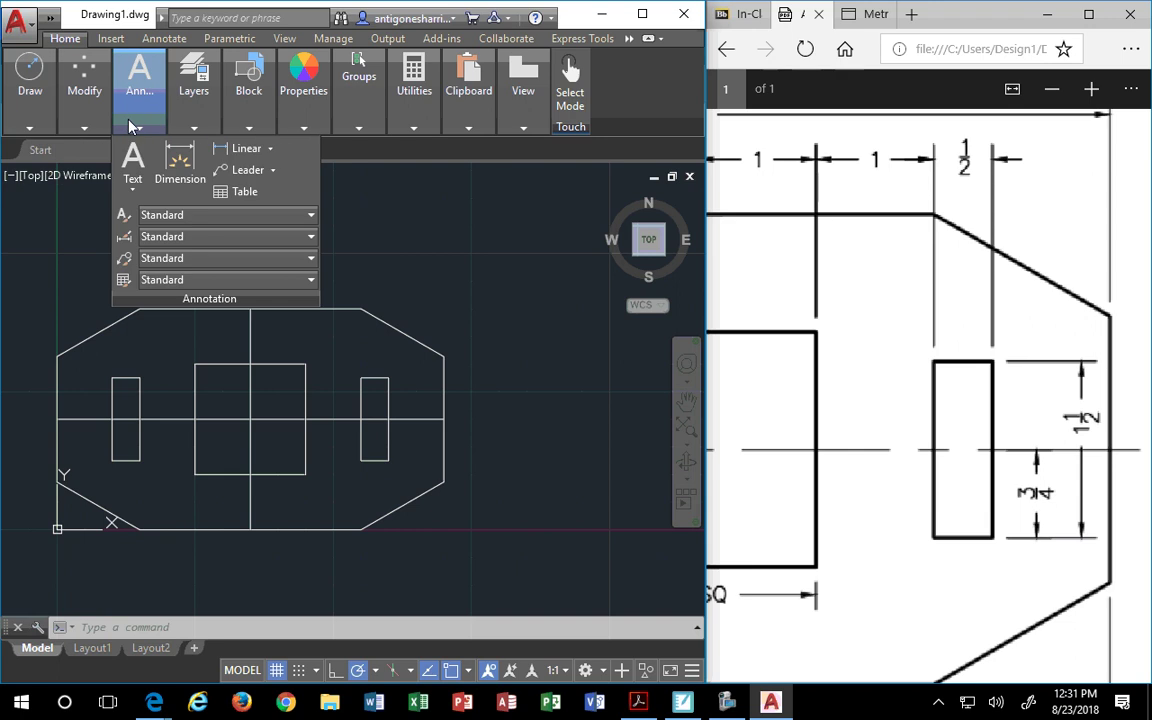
pyautogui.press('super+Up')
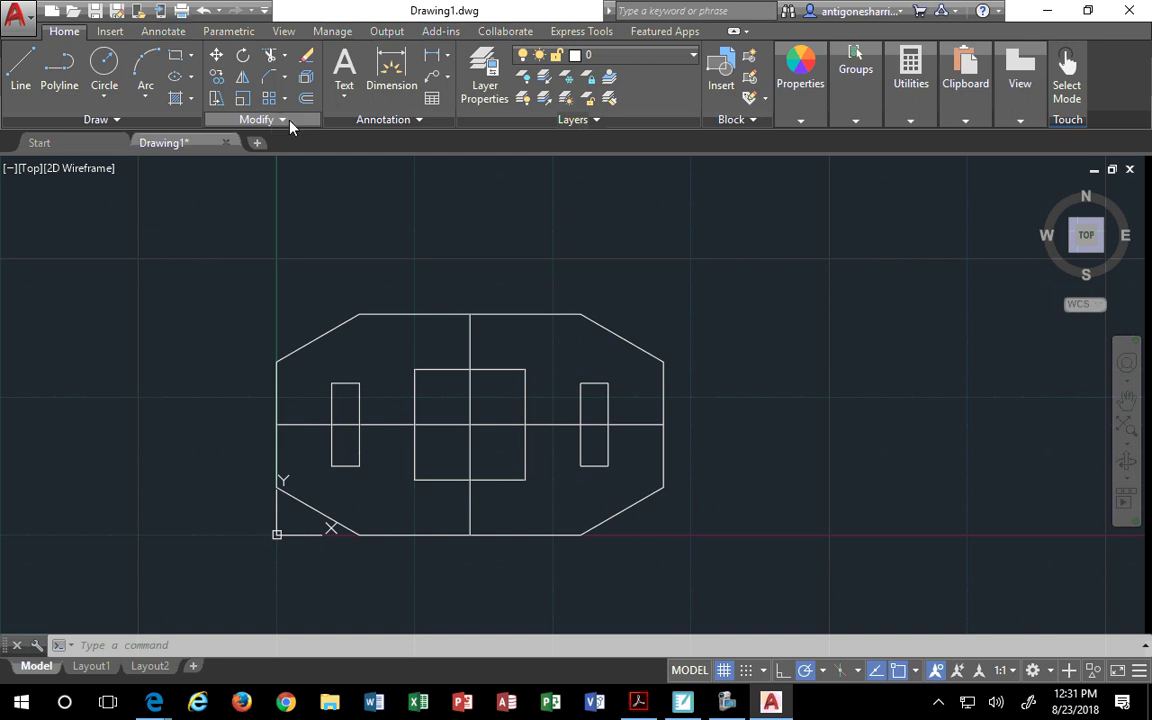
# Create a one-line multiline text note 'Angle assumed at 30 degrees.' above the plate.
pyautogui.click(344, 68)
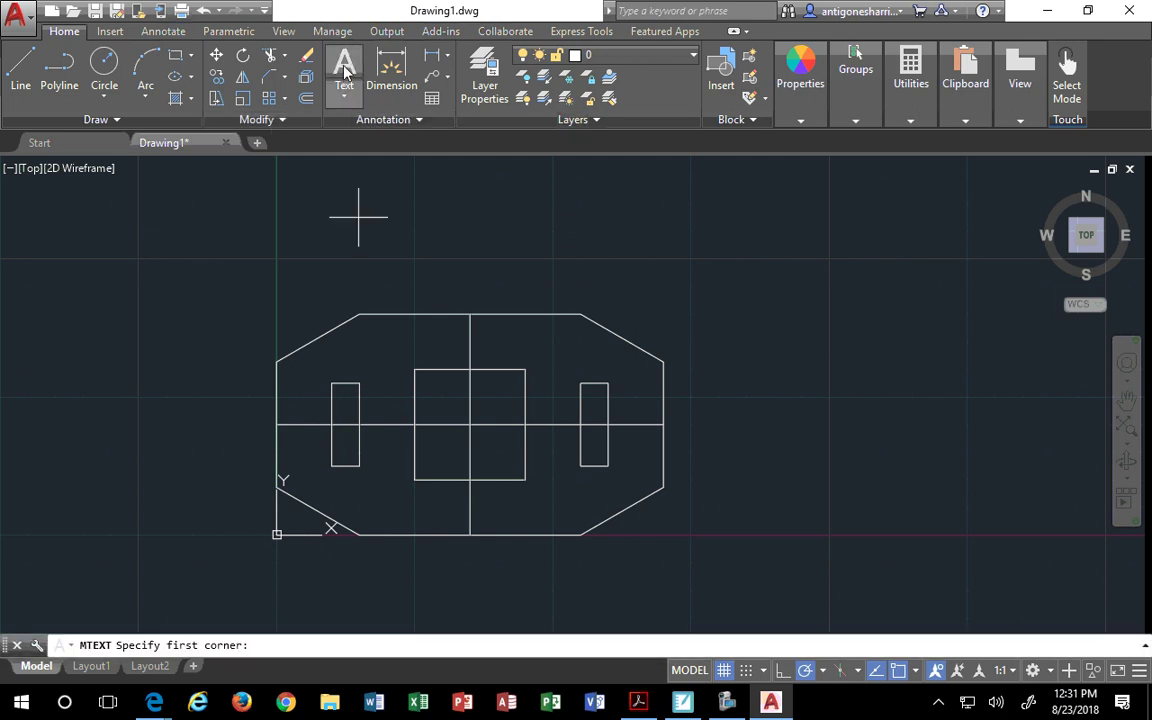
pyautogui.click(380, 276)
pyautogui.click(545, 304)
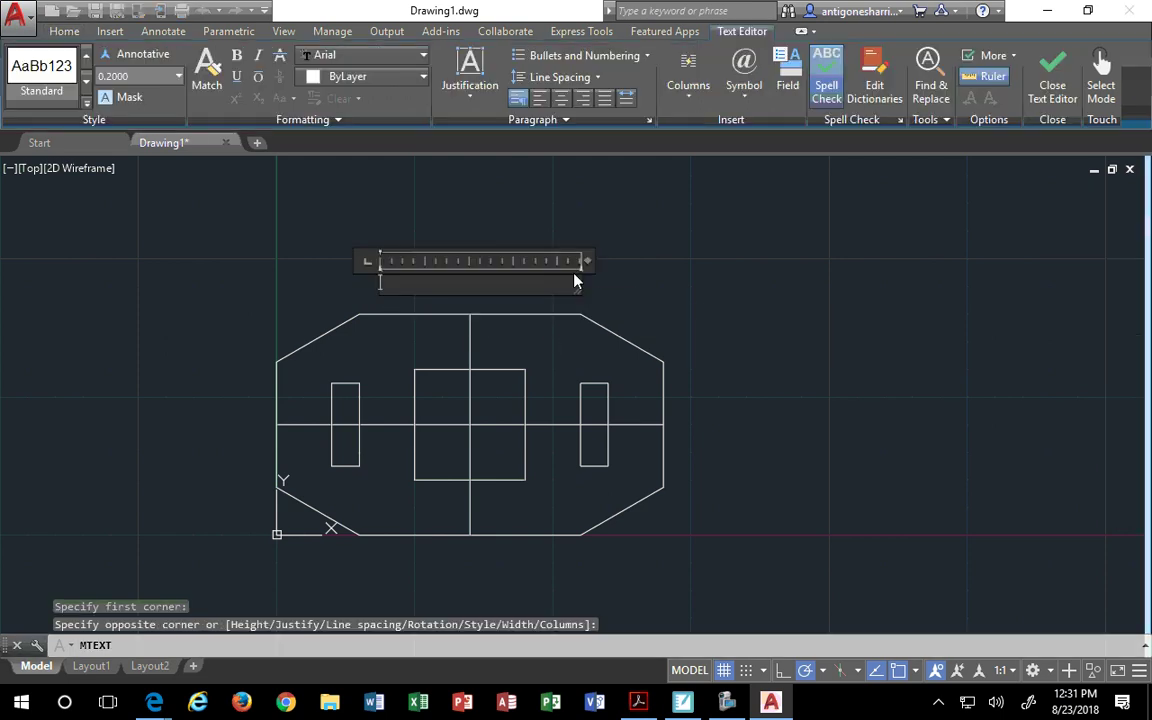
pyautogui.write('Angle ')
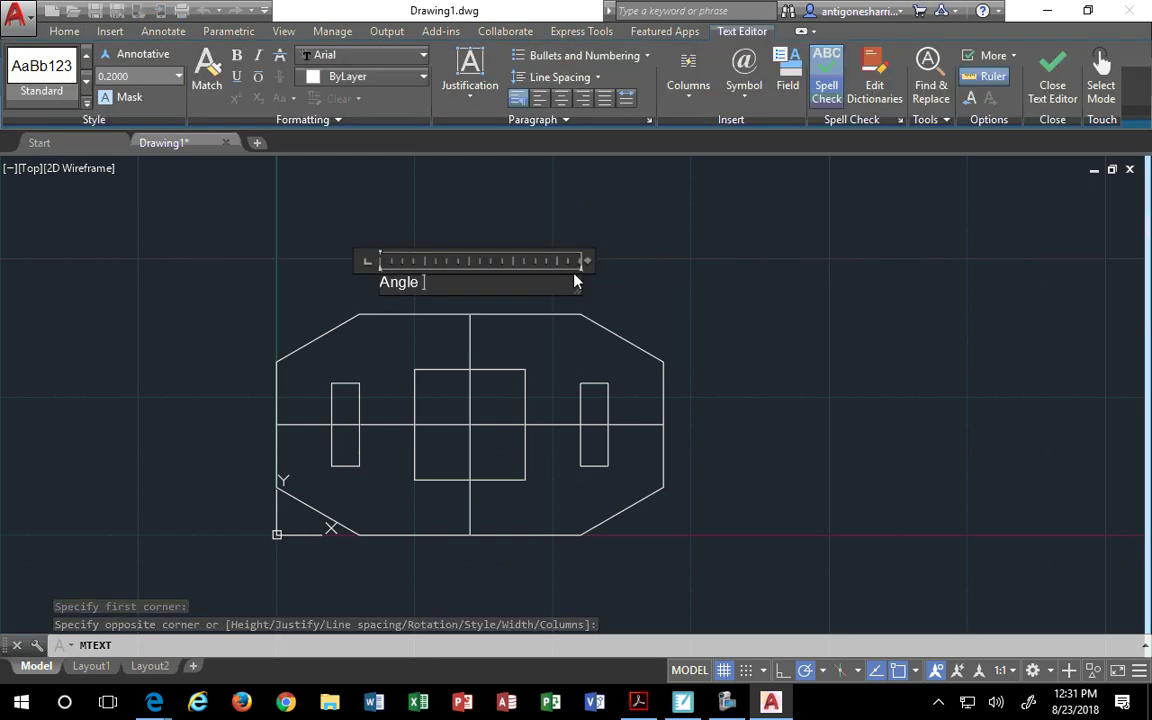
pyautogui.write('assumed at 30')
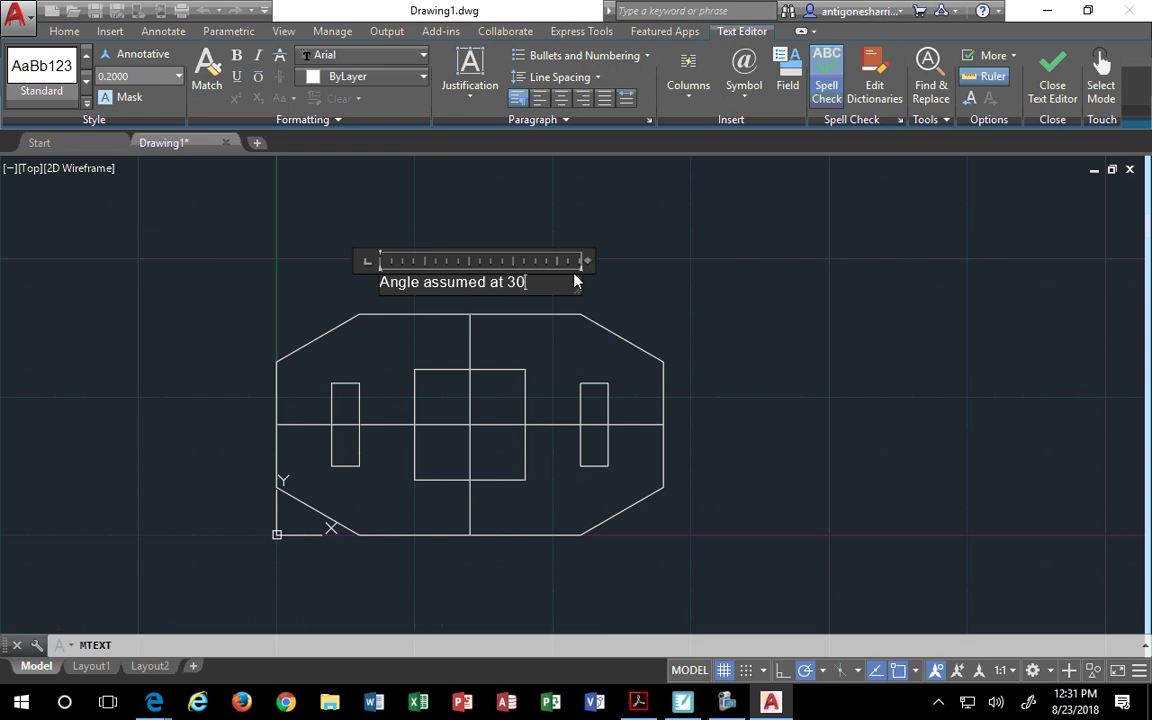
pyautogui.write(' degrees.')
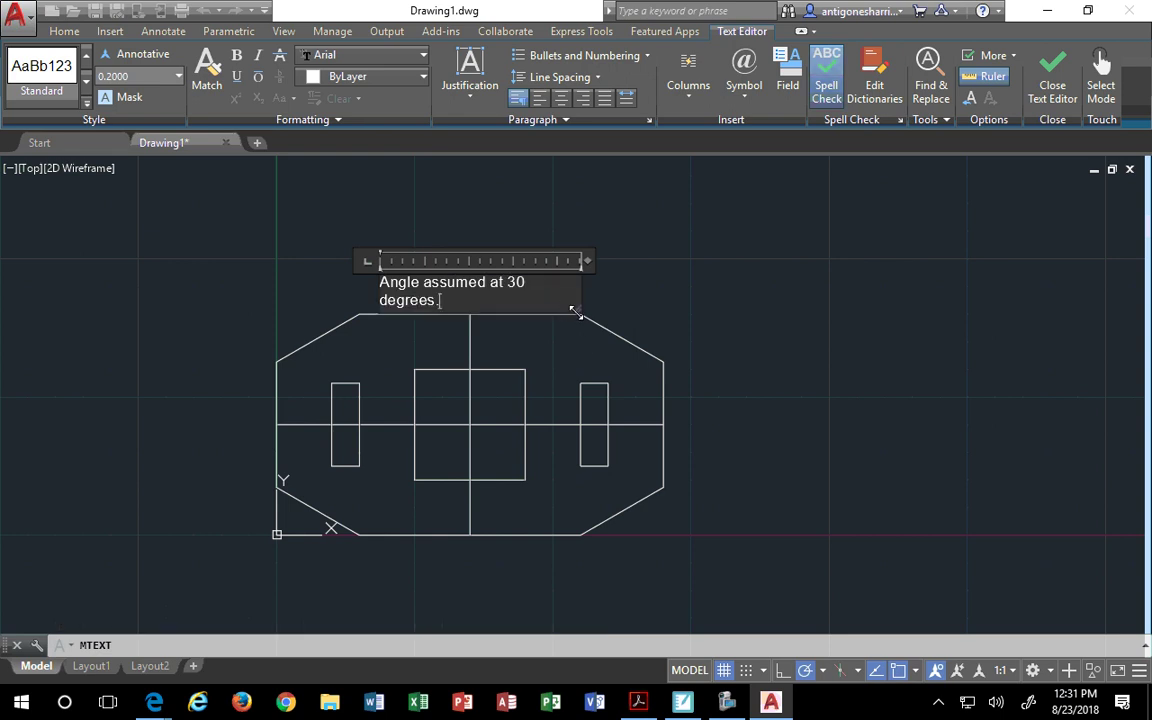
pyautogui.moveTo(576, 310); pyautogui.dragTo(614, 290)
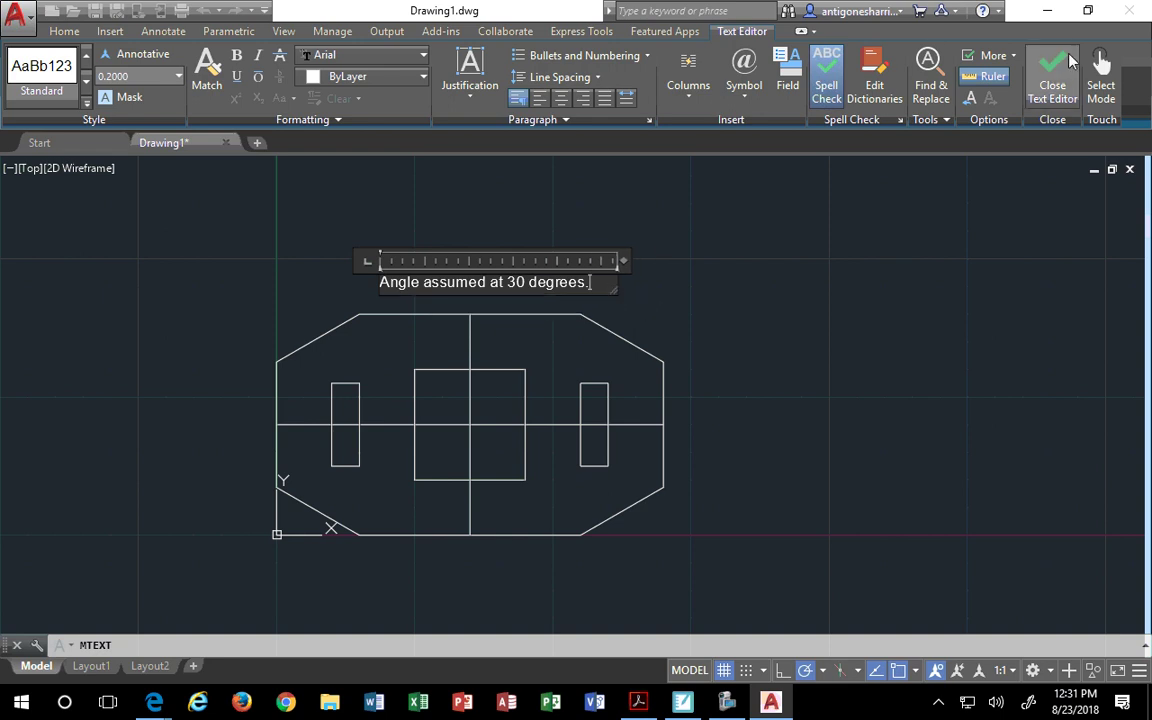
pyautogui.click(1052, 80)
# Grip-move the note left and right until it sits centred above the plate.
pyautogui.click(440, 282)
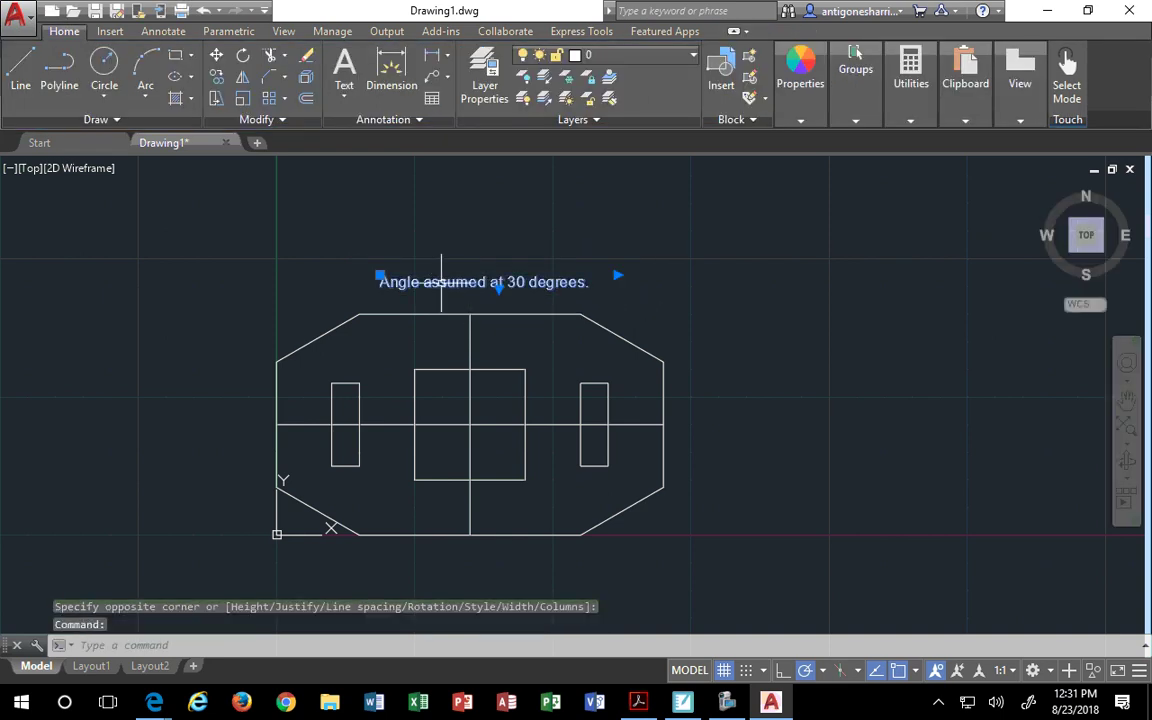
pyautogui.click(381, 276)
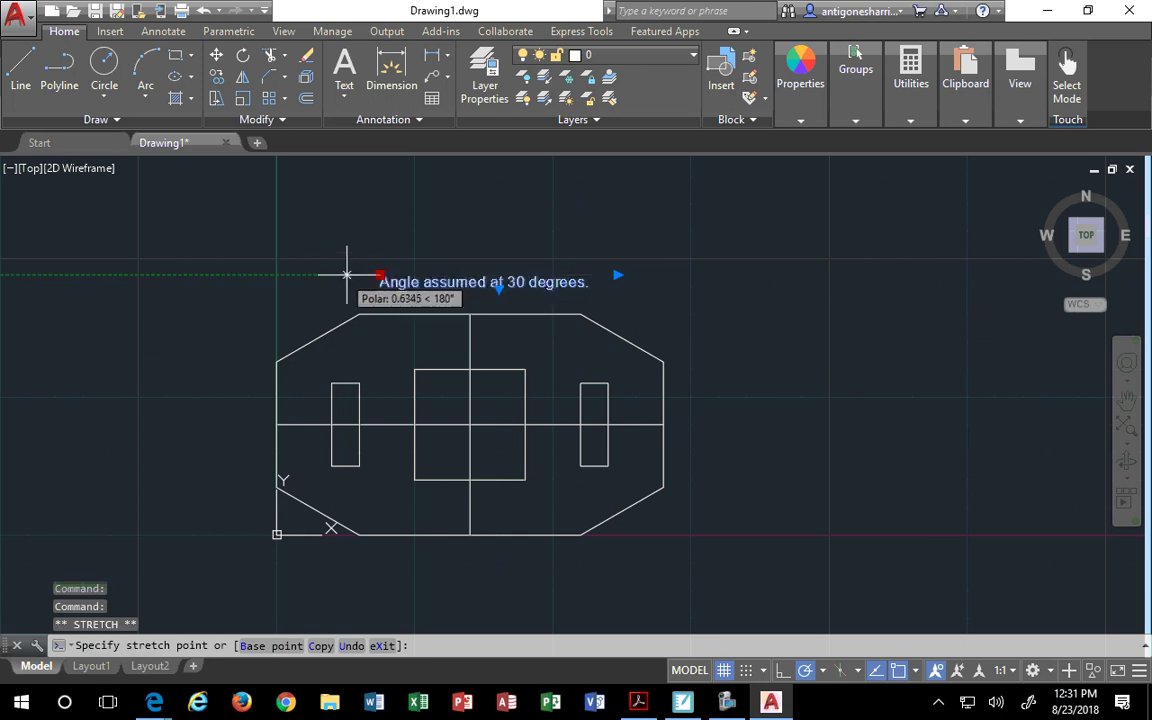
pyautogui.click(348, 276)
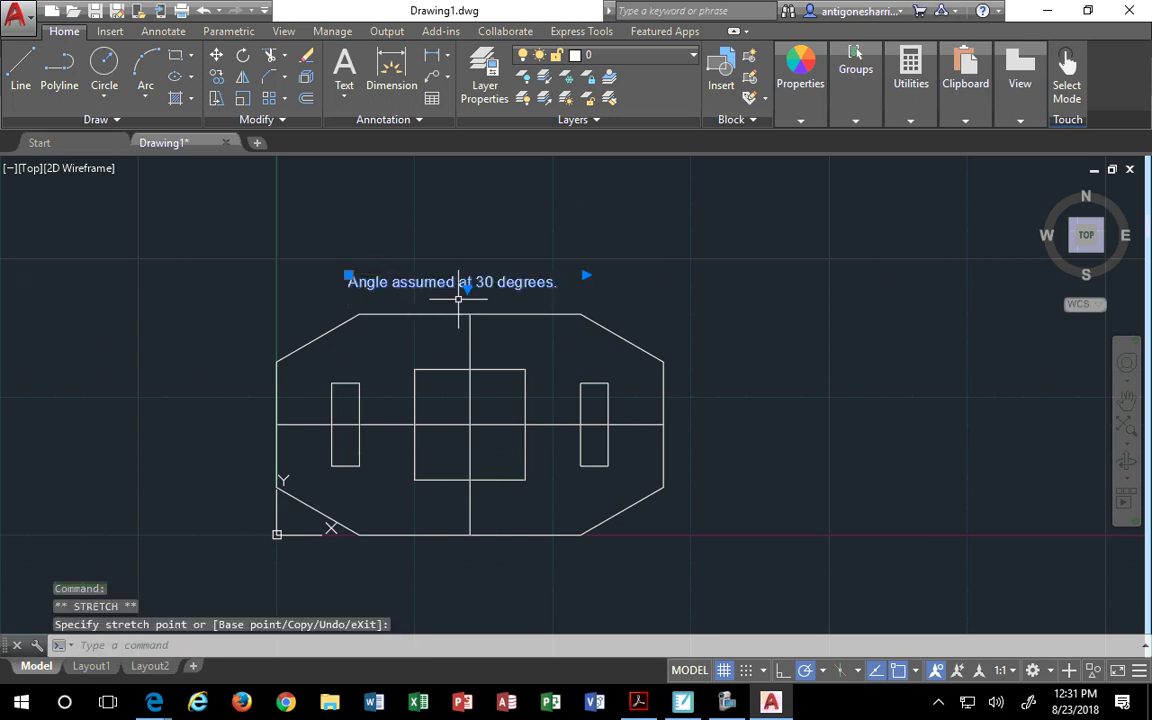
pyautogui.click(348, 276)
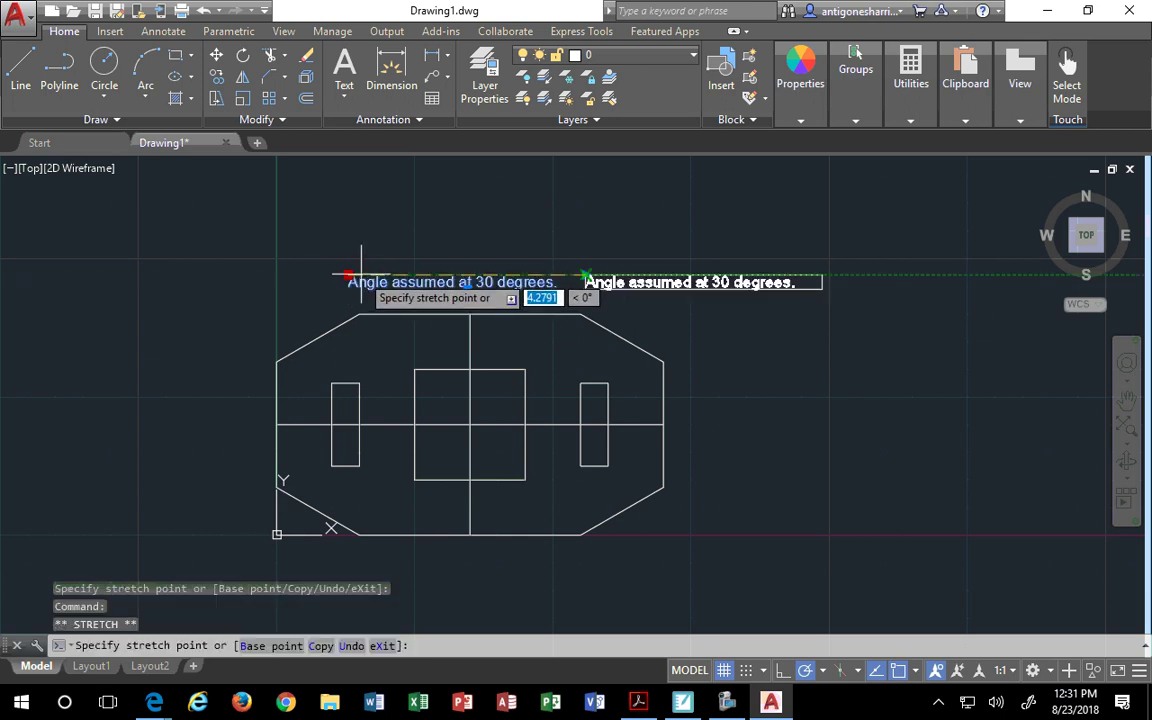
pyautogui.click(586, 276)
pyautogui.click(586, 276)
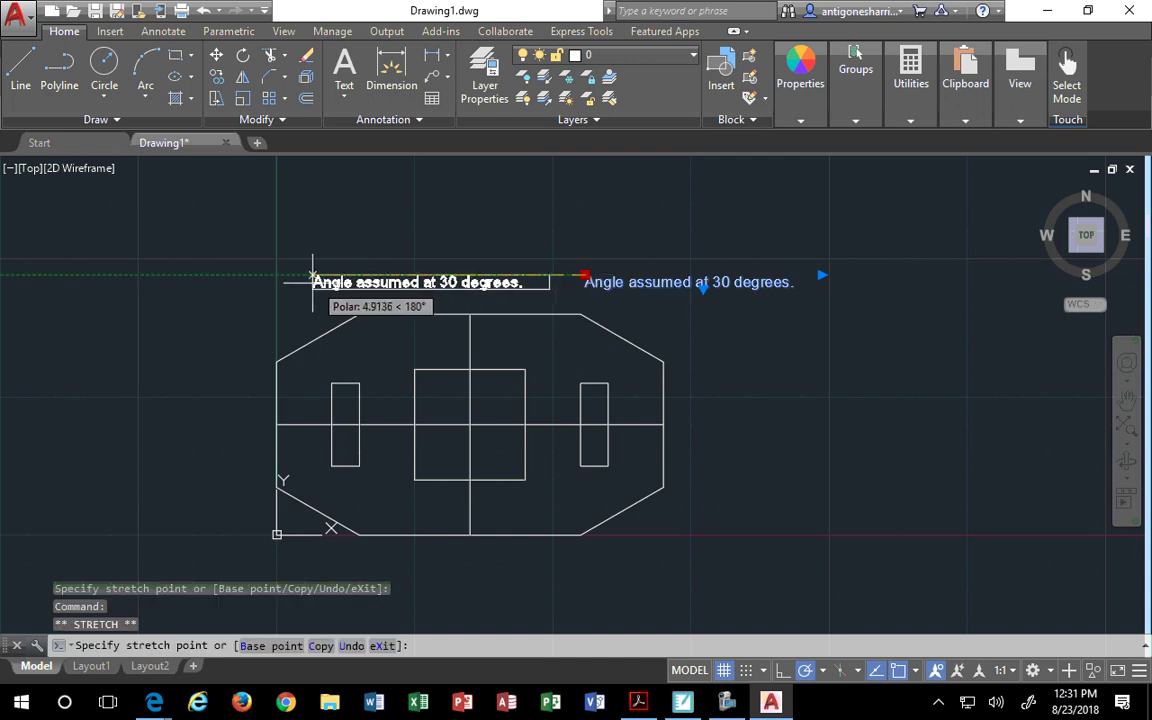
pyautogui.click(358, 276)
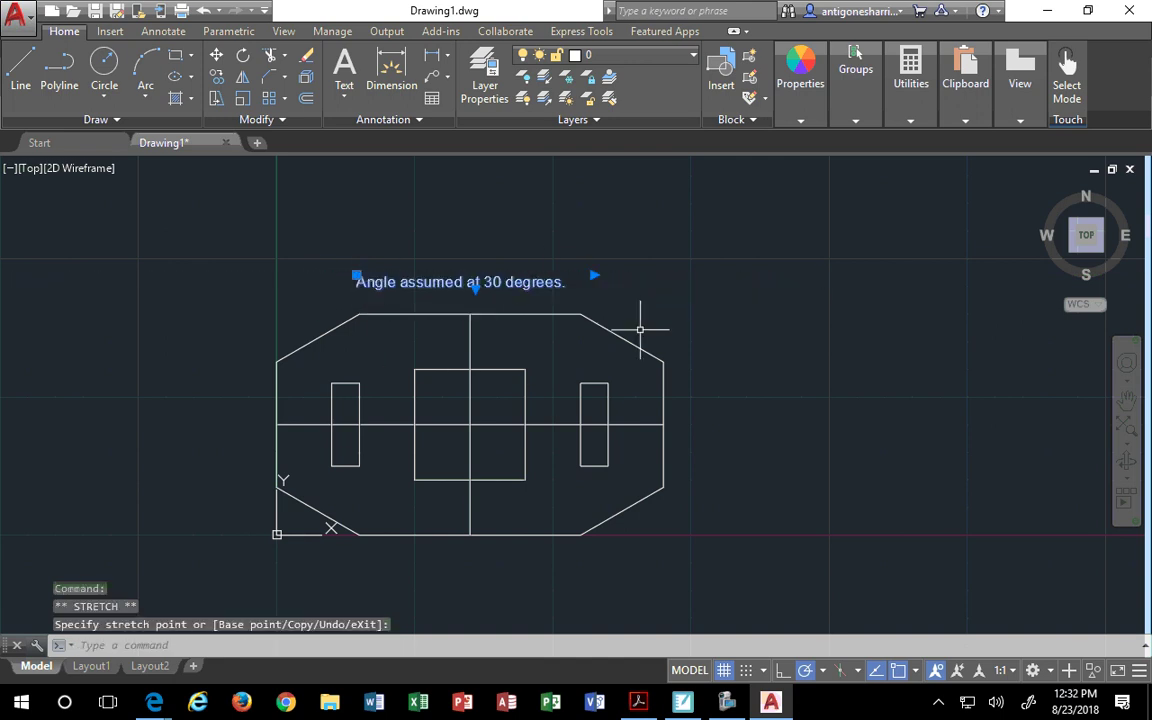
pyautogui.press('Escape')
pyautogui.press('Escape')
pyautogui.press('Escape')
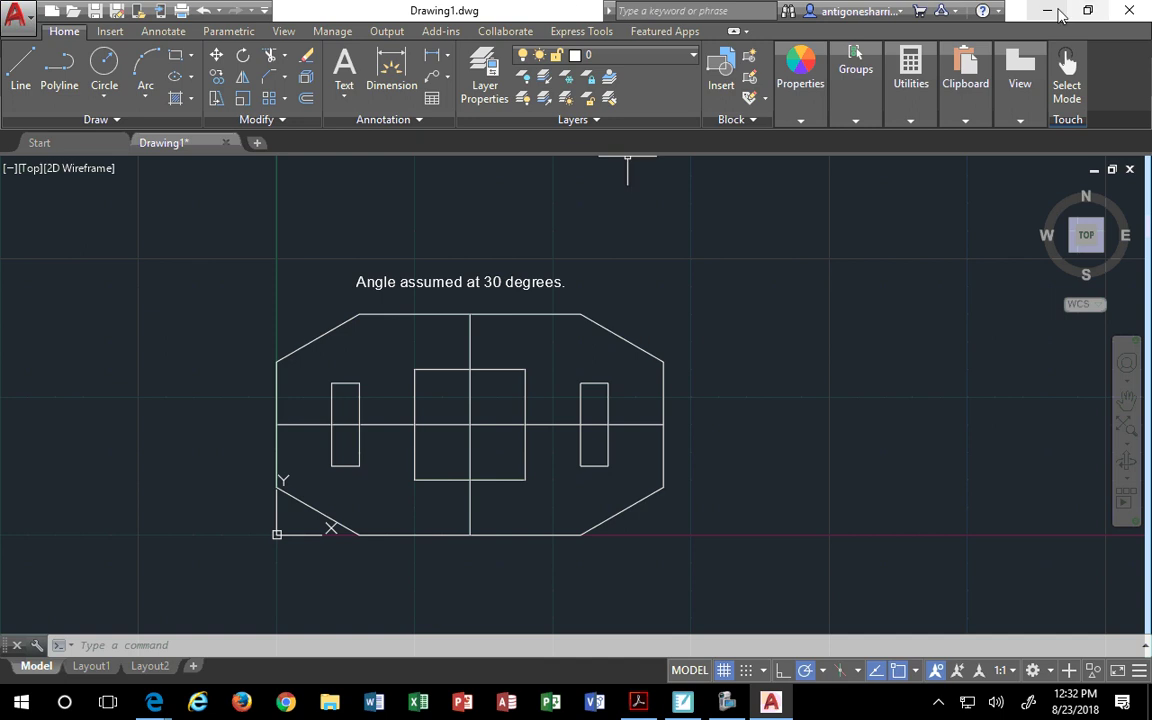
# Dock the AutoCAD window back to the left half of the screen beside Edge.
pyautogui.moveTo(915, 10)
pyautogui.mouseDown()
pyautogui.moveTo(57, 260)
pyautogui.moveTo(3, 250)
pyautogui.mouseUp()
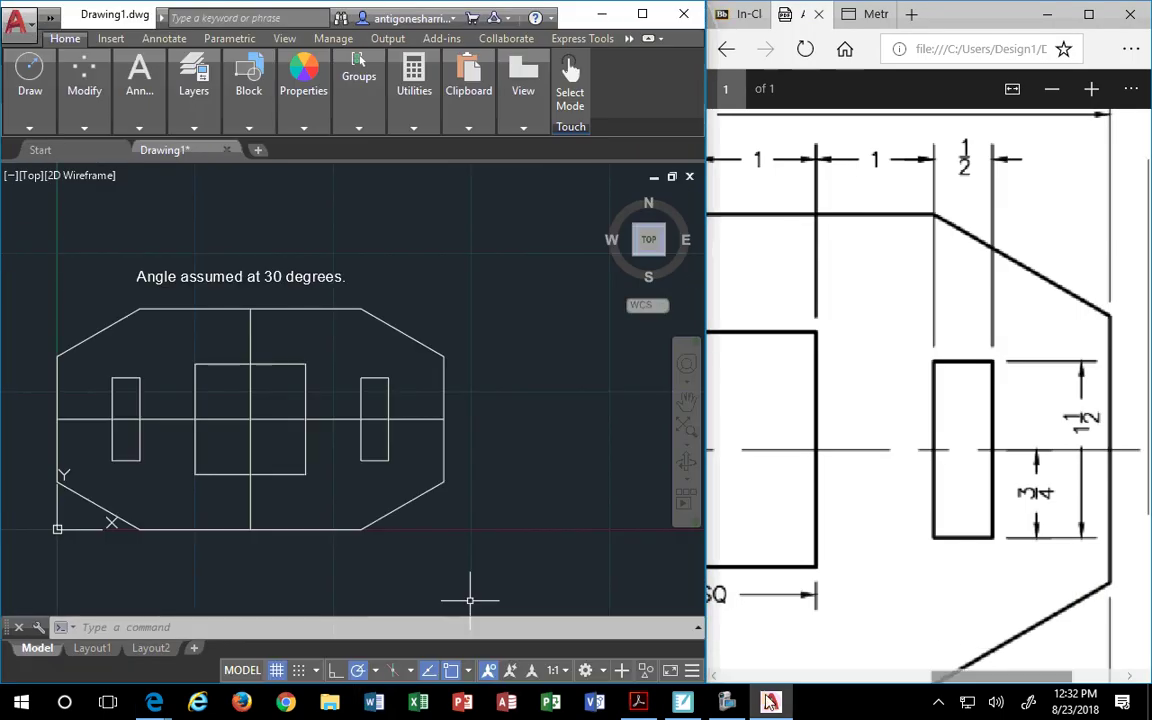
pyautogui.click(727, 703)
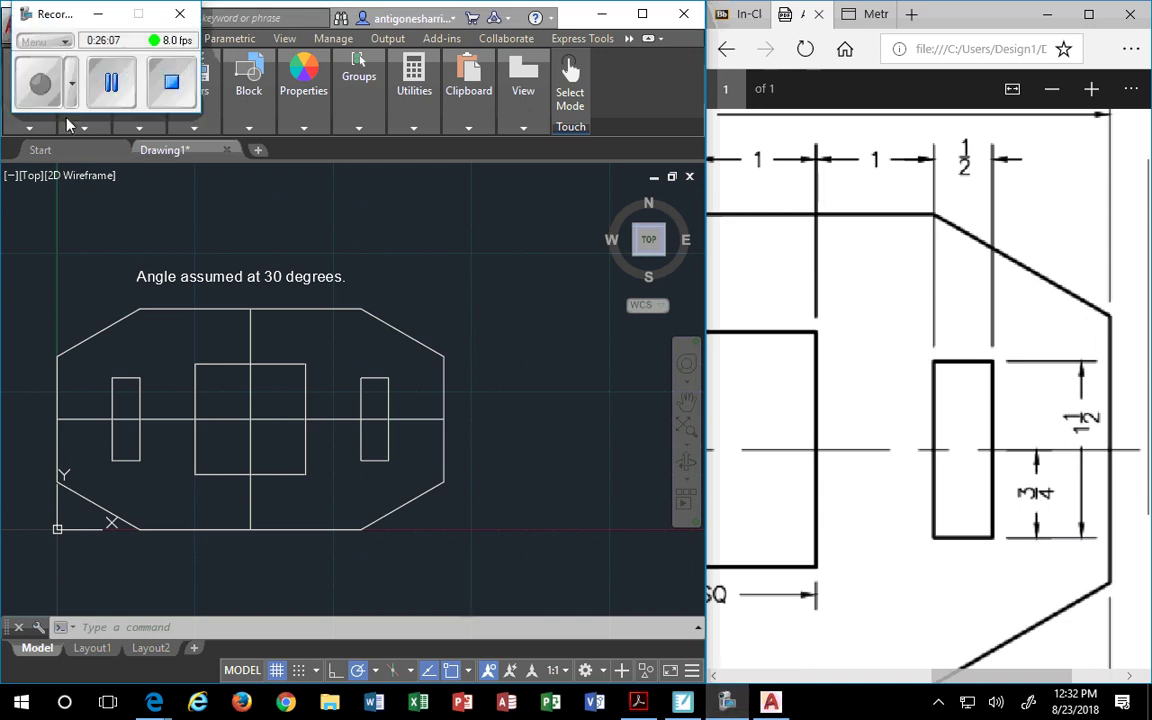